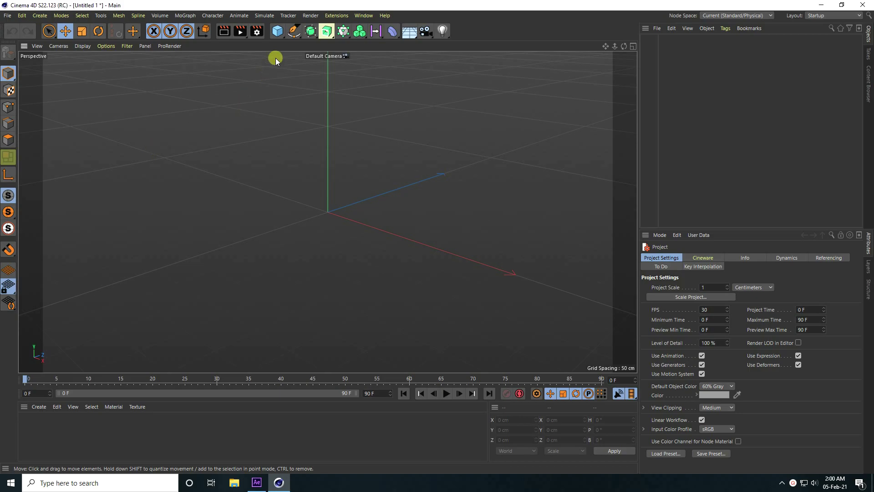
# Step: Open the primitives flyout from the Cube icon in the top toolbar
pyautogui.click(275, 31)
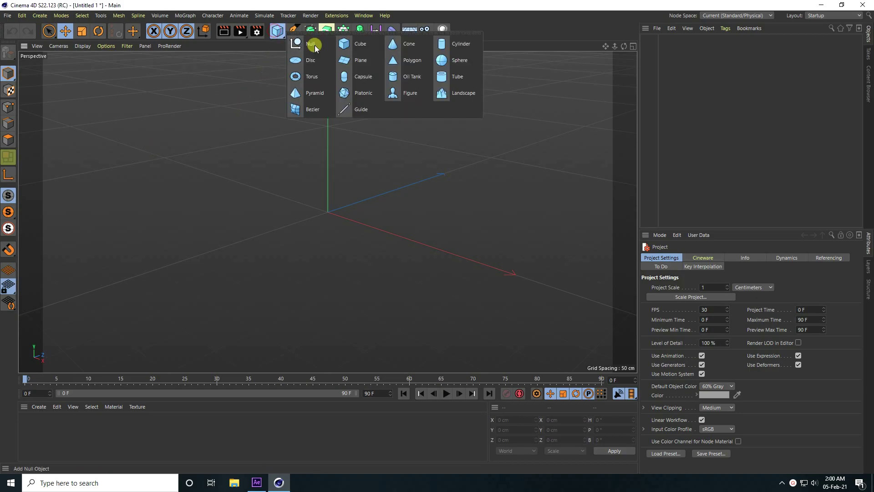
# Step: Add a cylinder with a 6 cm radius and 70 cm height
pyautogui.click(461, 48)
pyautogui.scroll(3, 319, 176)
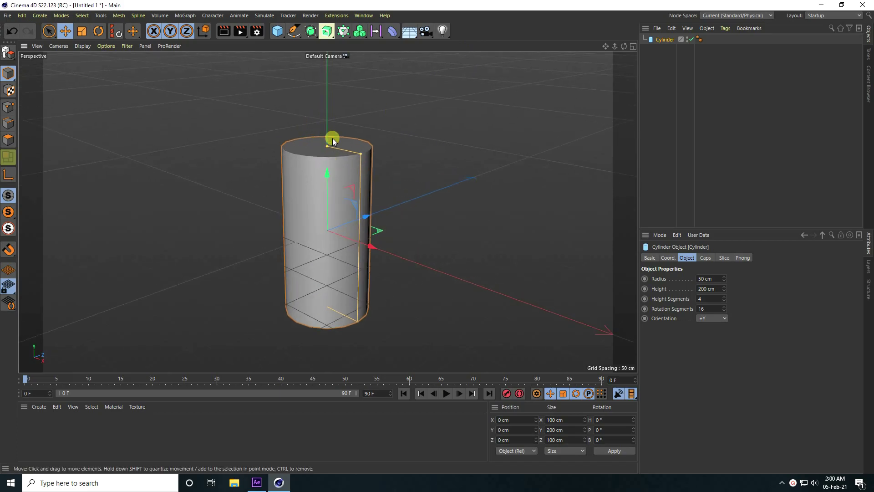
pyautogui.click(708, 278)
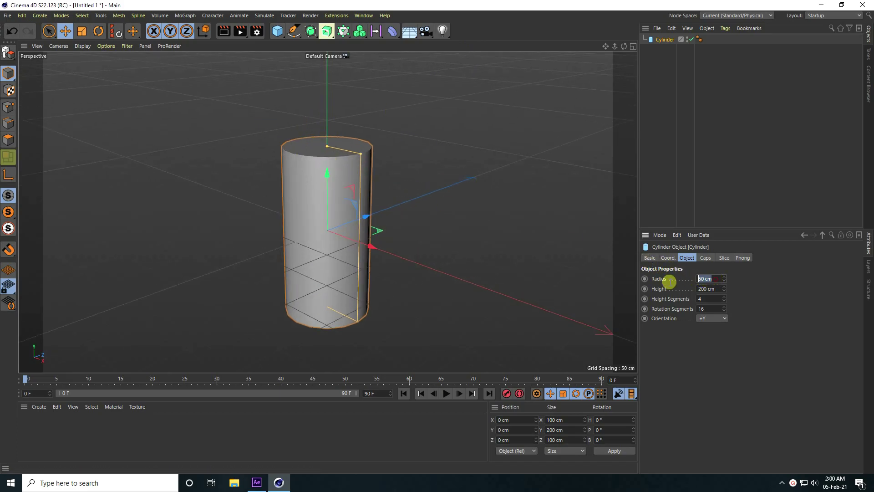
pyautogui.press('Return')
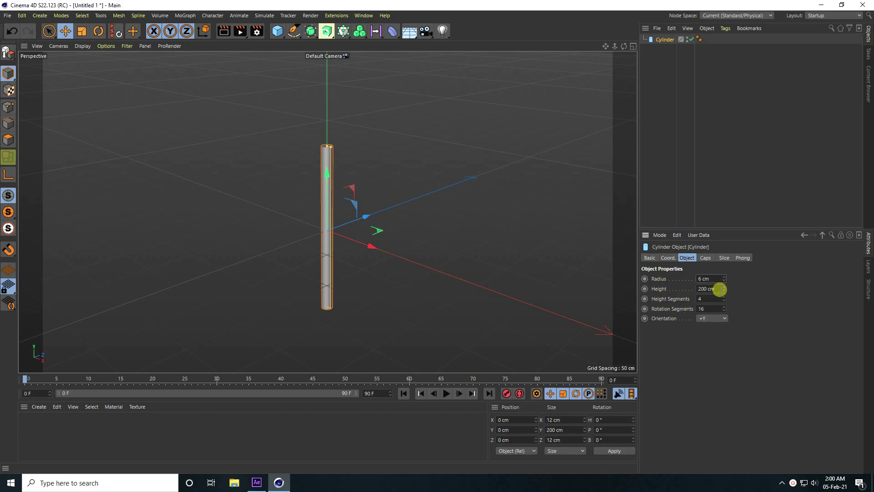
pyautogui.click(718, 289)
pyautogui.press('Return')
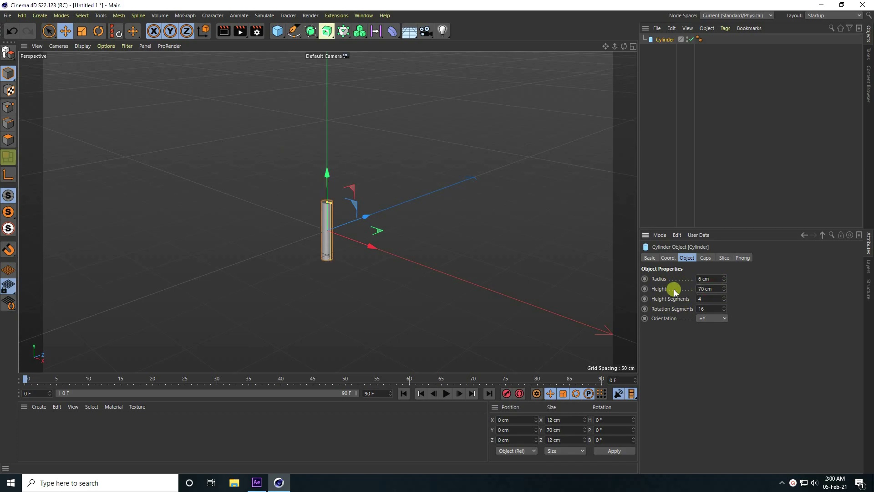
# Step: Set the viewport display to Gouraud Shading (Lines) to show the cylinder's edges
pyautogui.scroll(8, 337, 211)
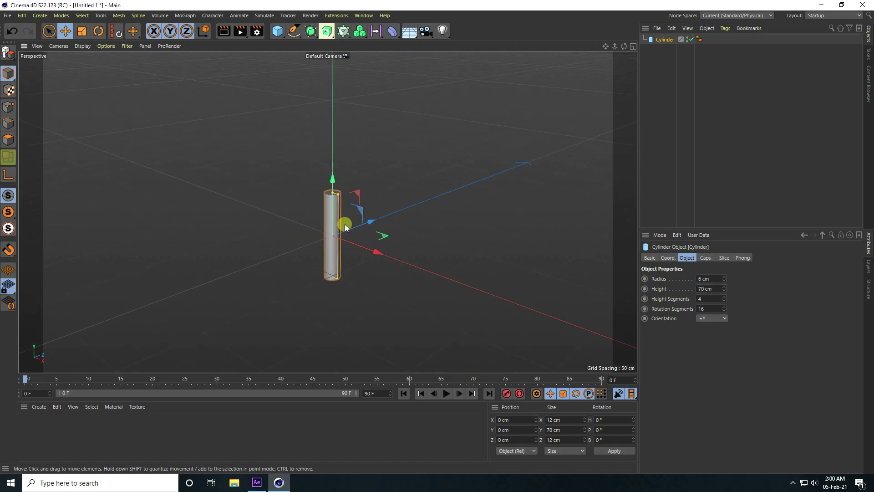
pyautogui.click(85, 46)
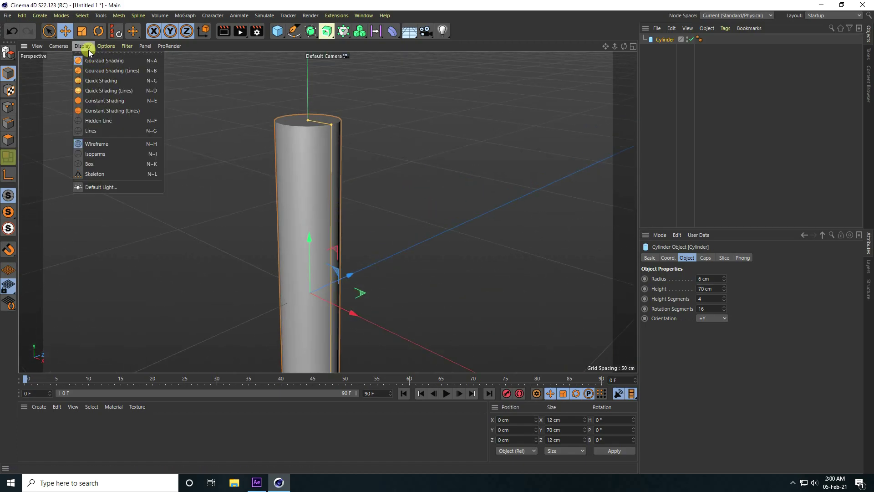
pyautogui.click(96, 70)
pyautogui.moveTo(622, 48); pyautogui.dragTo(468, 291)
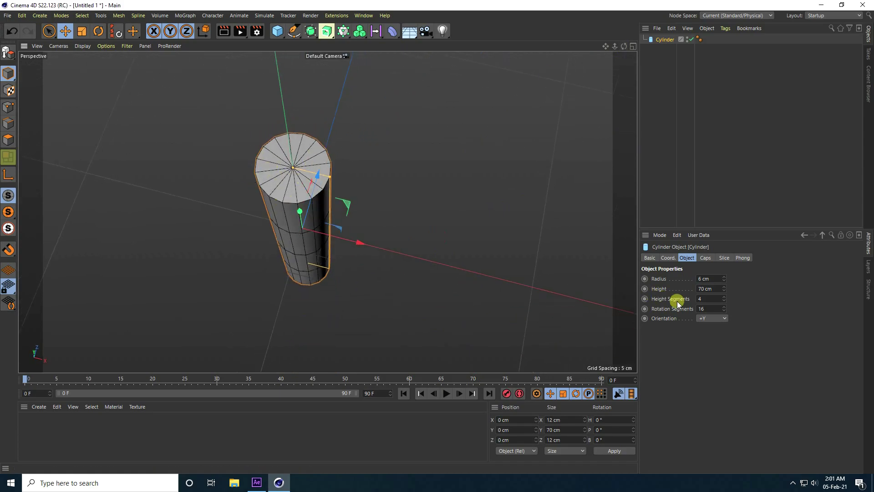
# Step: Cut the cylinder to 6 rotation segments so it becomes a hexagonal column
pyautogui.moveTo(723, 308); pyautogui.dragTo(723, 309)
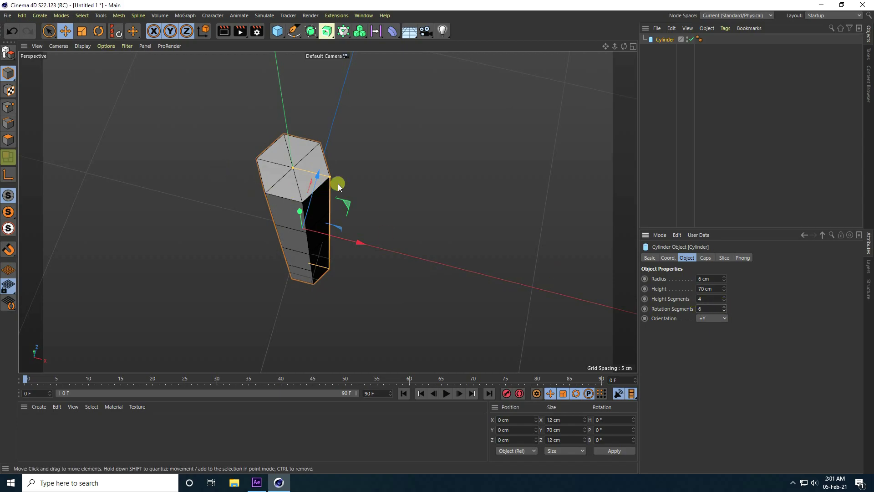
pyautogui.scroll(-3, 268, 230)
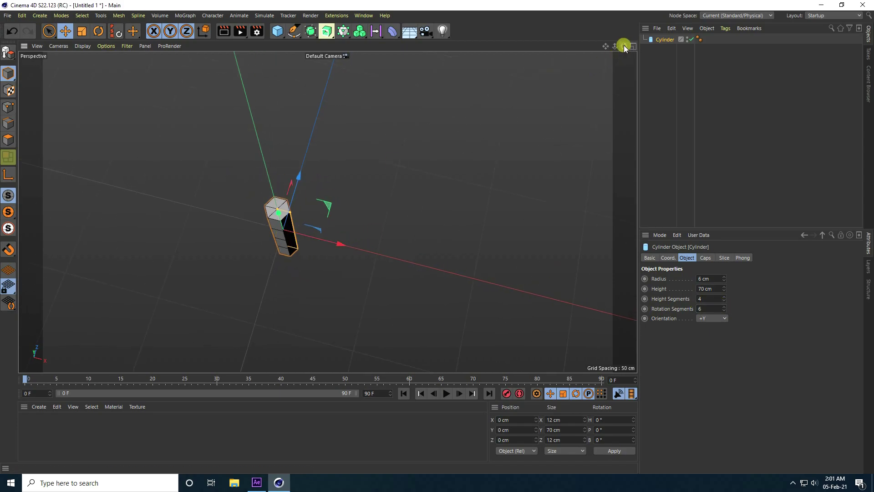
pyautogui.moveTo(624, 46); pyautogui.dragTo(432, 191)
# Step: Add a Cloner and nest the cylinder under it as its child
pyautogui.click(185, 16)
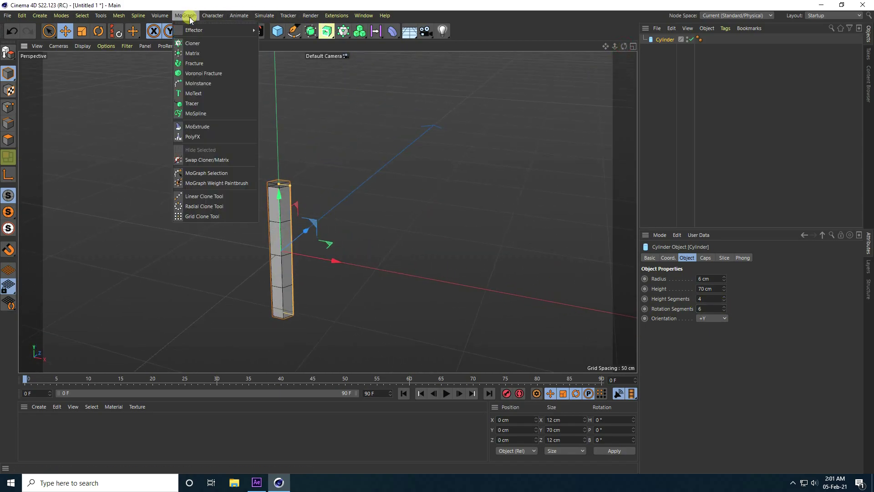
pyautogui.click(194, 43)
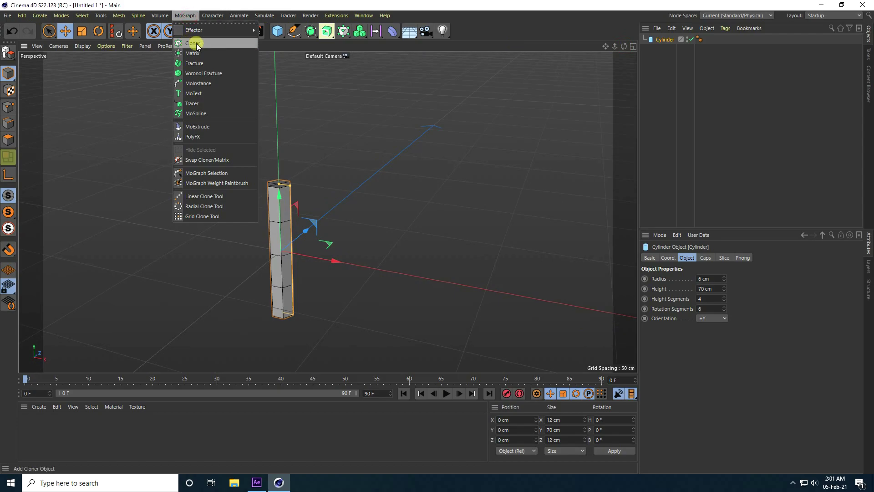
pyautogui.click(665, 48)
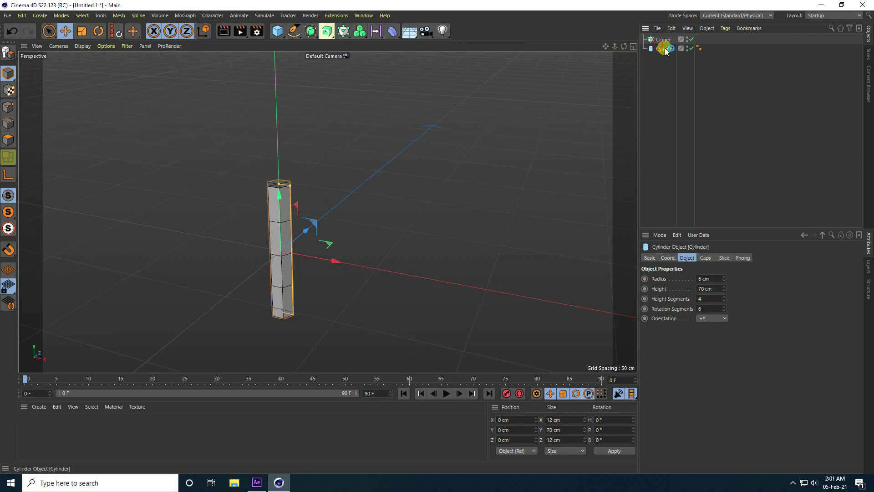
pyautogui.moveTo(665, 49); pyautogui.dragTo(661, 41)
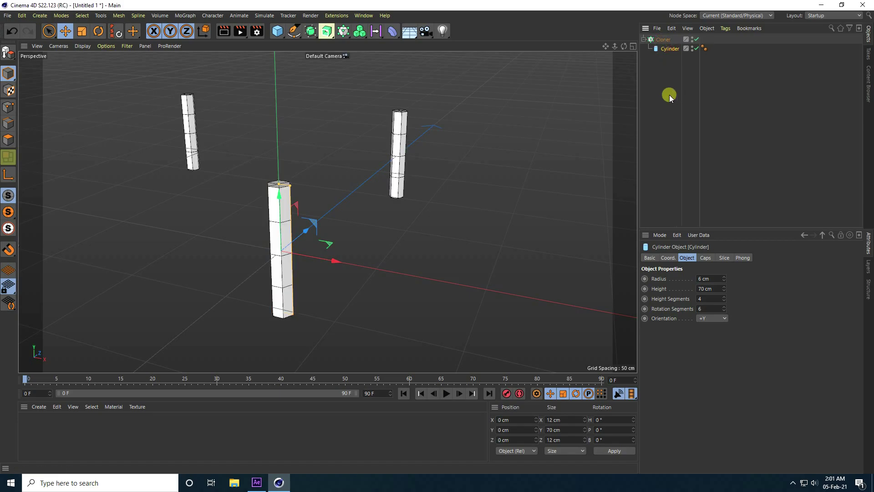
# Step: Set the Cloner to a Honeycomb Array on Y (XZ), spaced 31 cm by 43.41 cm
pyautogui.click(660, 40)
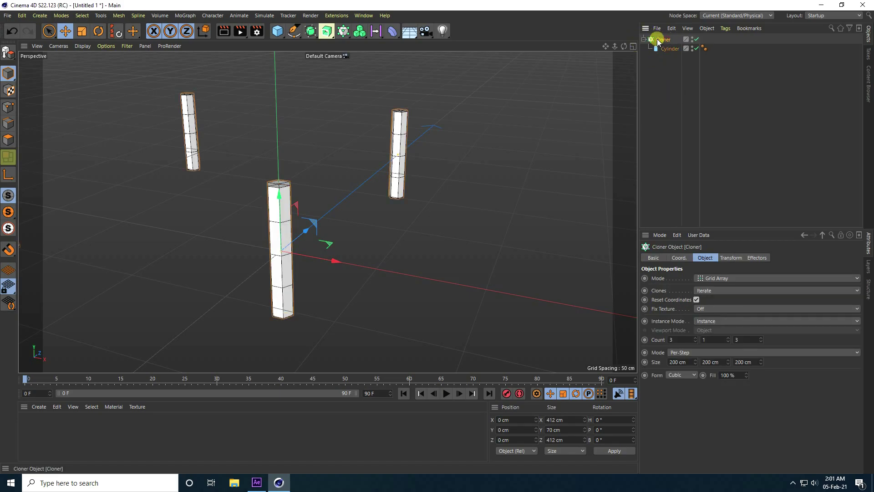
pyautogui.click(717, 278)
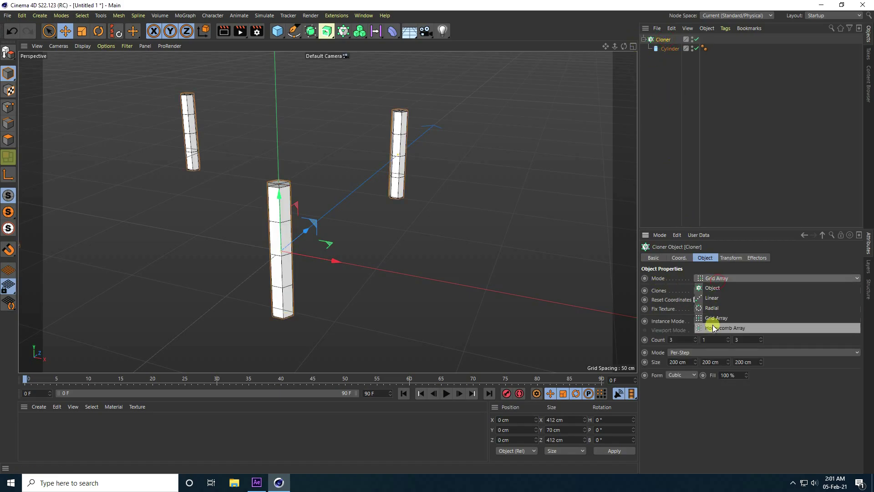
pyautogui.click(732, 328)
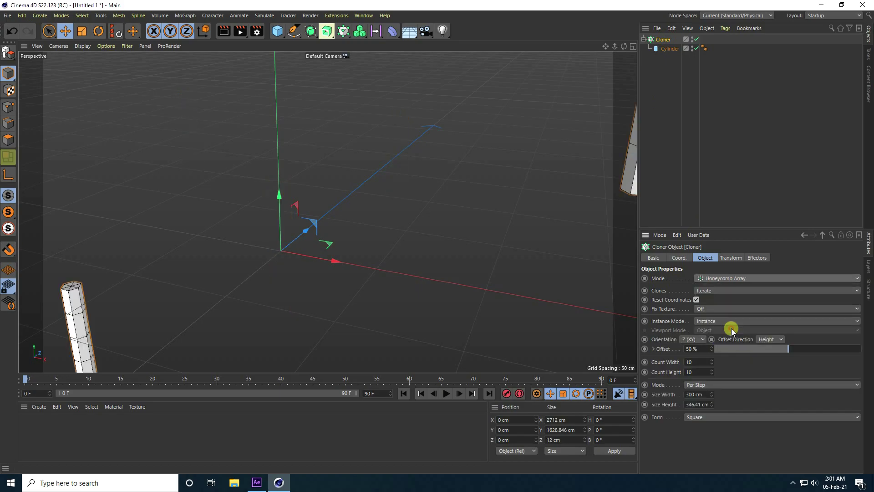
pyautogui.scroll(-6, 229, 259)
pyautogui.scroll(-4, 458, 274)
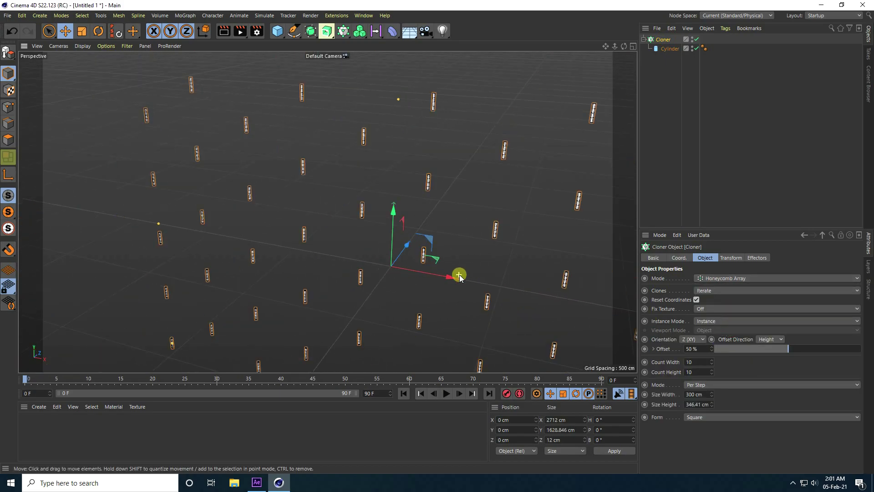
pyautogui.click(691, 340)
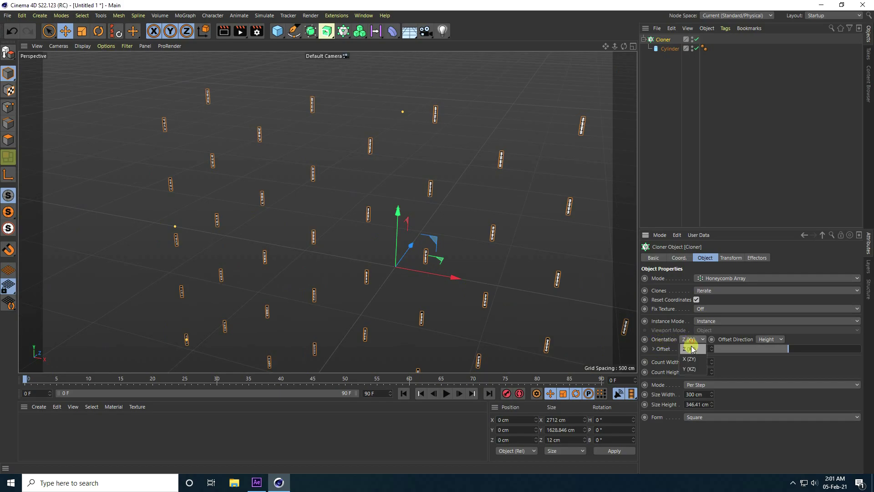
pyautogui.click(691, 370)
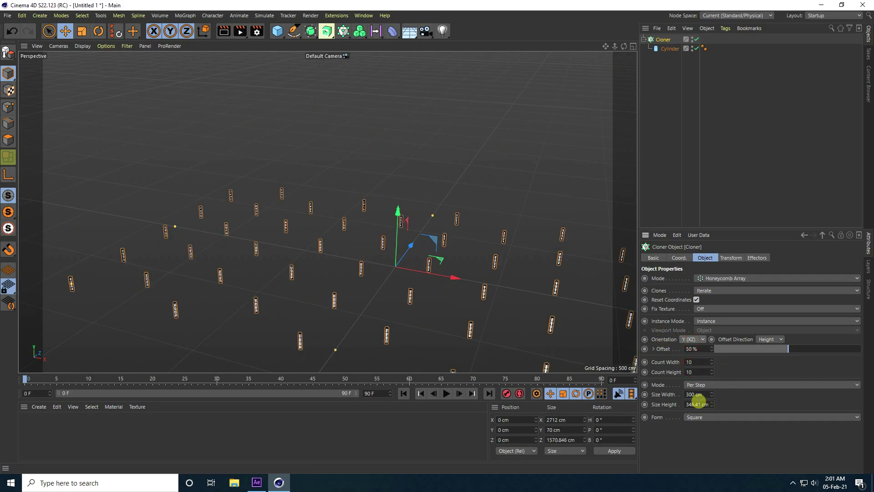
pyautogui.moveTo(712, 395)
pyautogui.mouseDown()
pyautogui.moveTo(719, 393)
pyautogui.moveTo(711, 406)
pyautogui.mouseUp()
pyautogui.scroll(5, 389, 260)
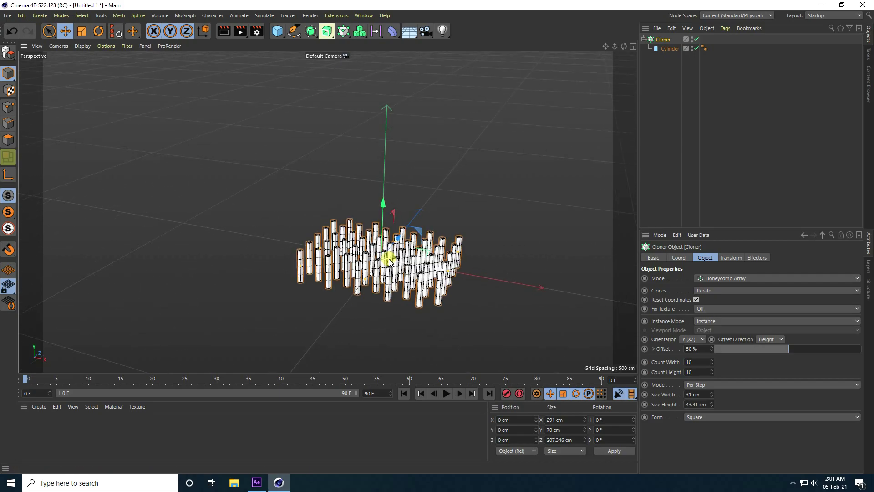
pyautogui.scroll(8, 389, 261)
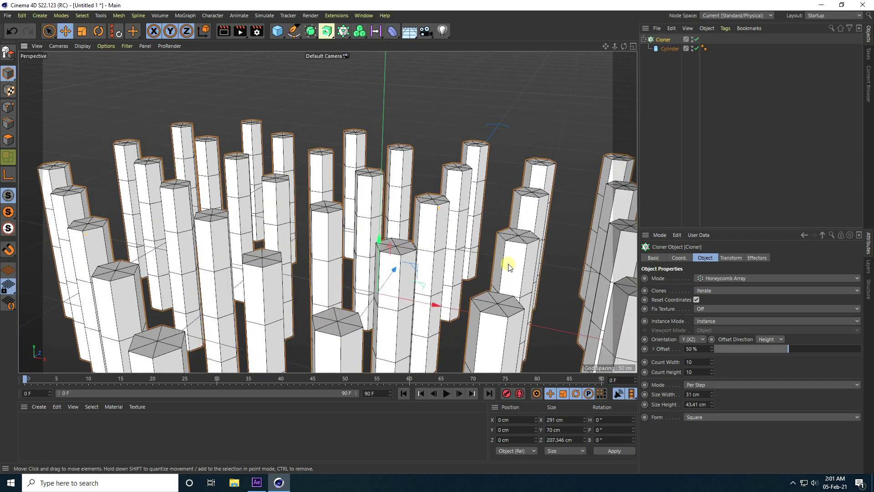
# Step: Enable cap fillets on the cylinder with a 0.1 cm radius and 1 segment
pyautogui.click(670, 49)
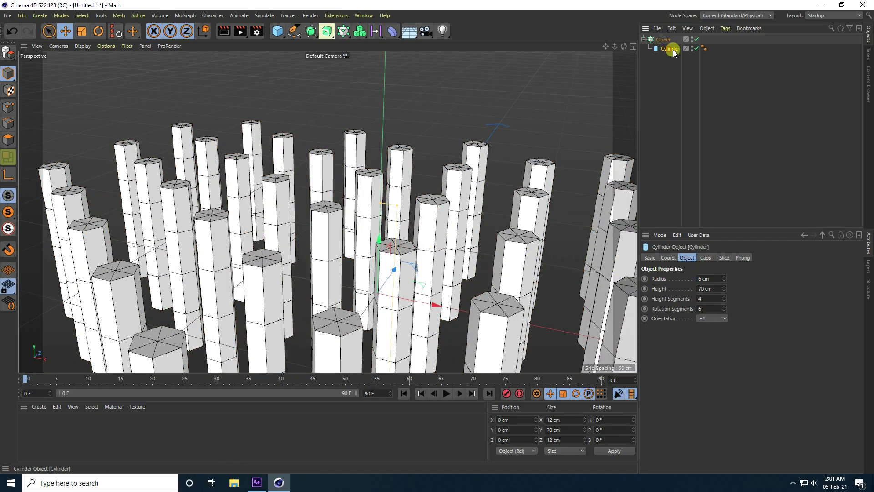
pyautogui.click(705, 257)
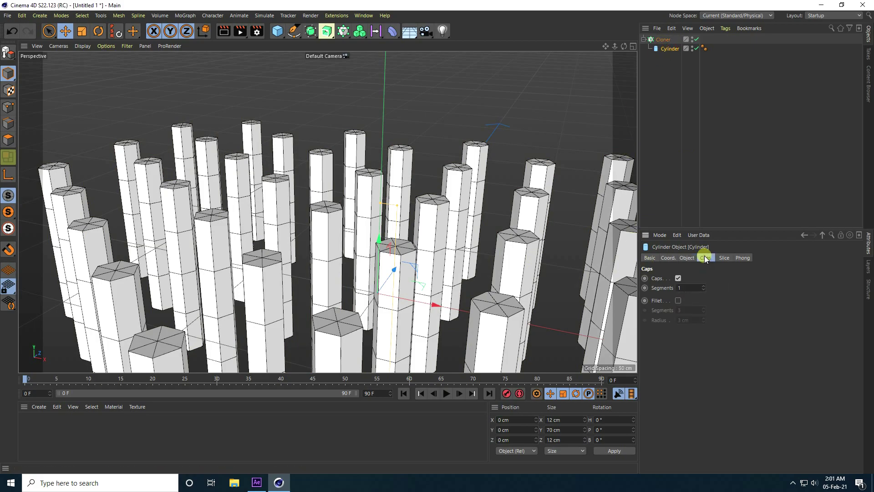
pyautogui.click(678, 300)
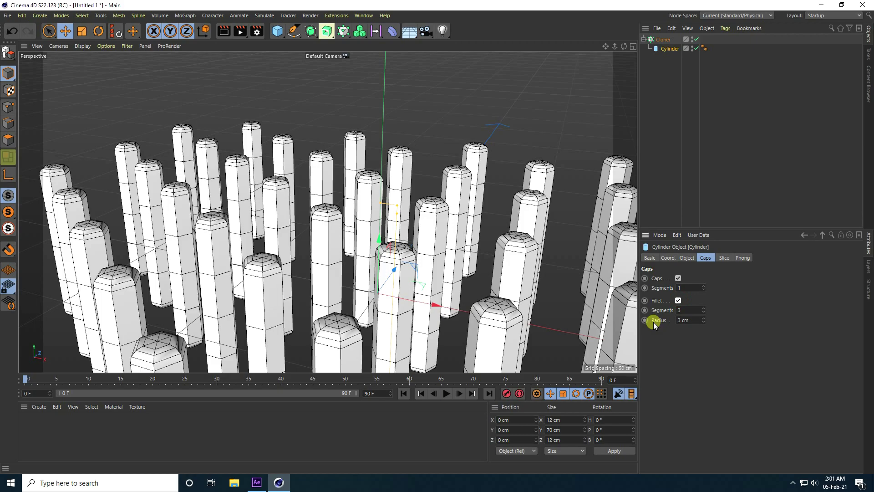
pyautogui.doubleClick(698, 320)
pyautogui.write('0.1')
pyautogui.press('Return')
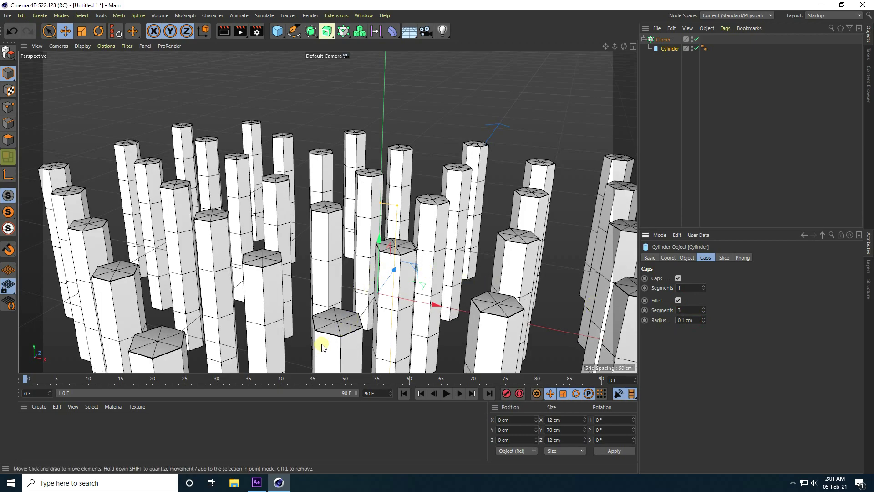
pyautogui.scroll(5, 322, 347)
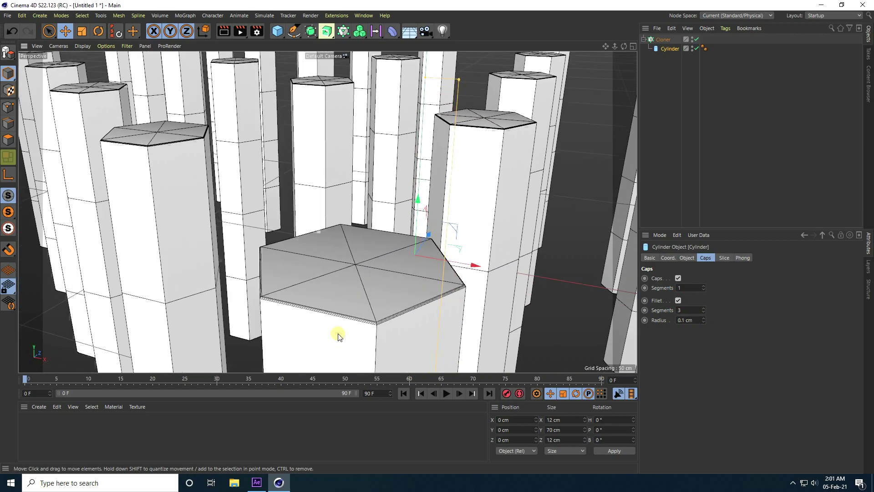
pyautogui.click(704, 312)
pyautogui.click(704, 313)
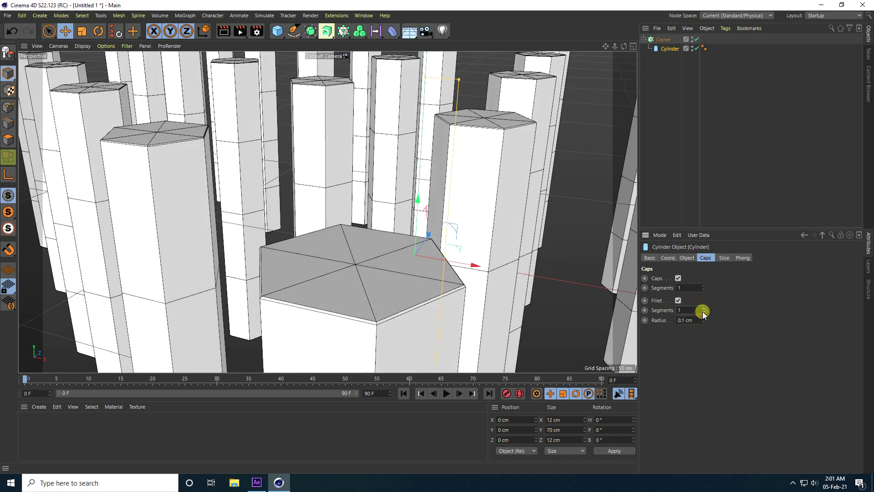
pyautogui.click(704, 310)
pyautogui.scroll(-3, 394, 319)
pyautogui.scroll(-3, 394, 319)
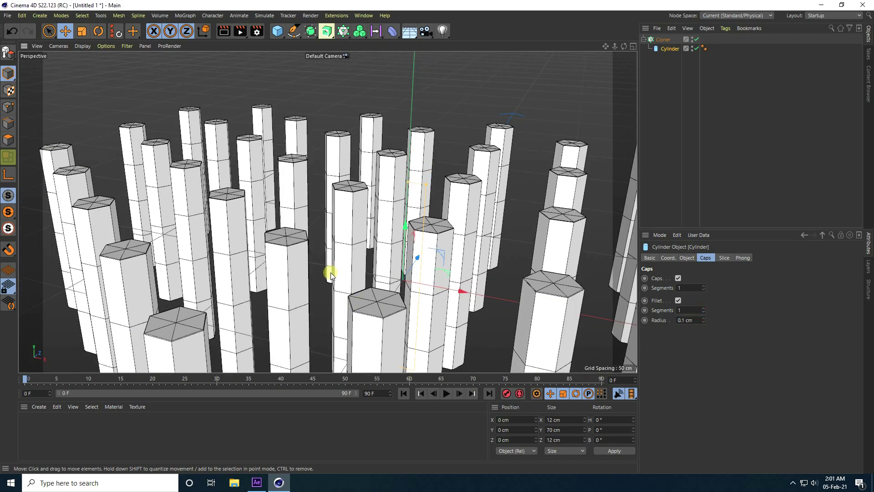
pyautogui.click(655, 41)
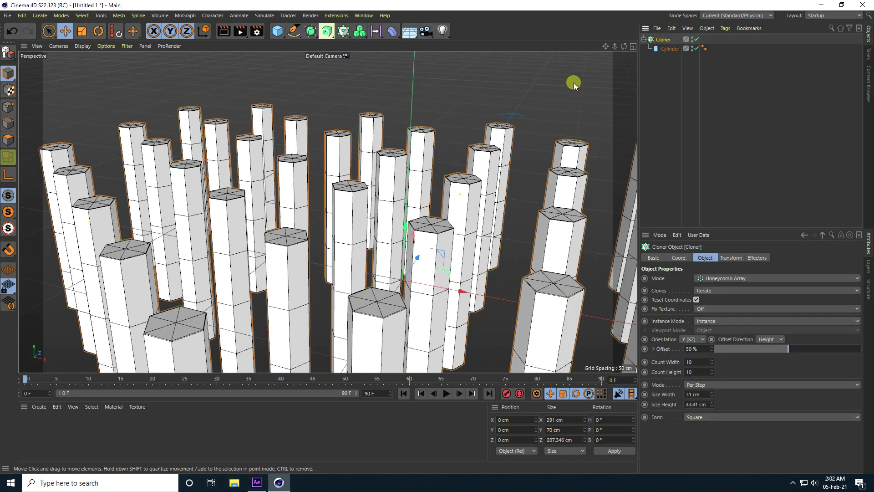
# Step: Set the honeycomb spacing to 9 cm width and 10.4 cm height
pyautogui.moveTo(574, 83)
pyautogui.keyDown('alt'); pyautogui.mouseDown()
pyautogui.moveTo(616, 43)
pyautogui.moveTo(445, 246)
pyautogui.moveTo(455, 255)
pyautogui.mouseUp(); pyautogui.keyUp('alt')
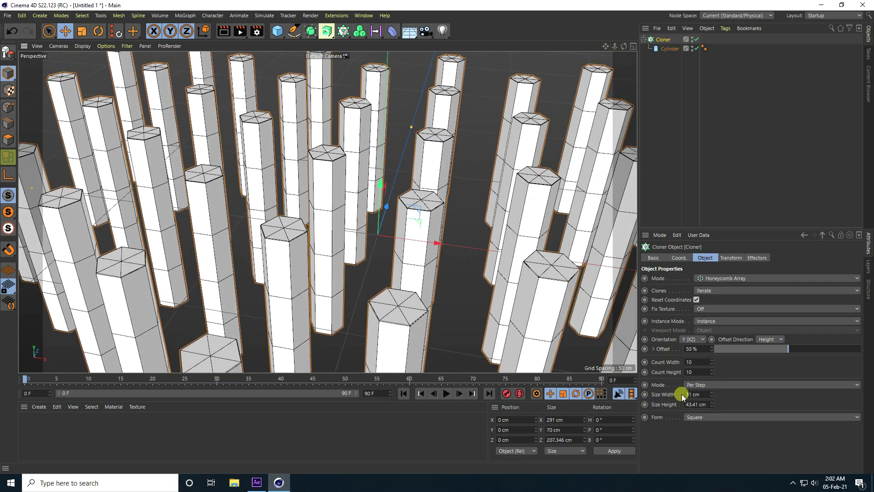
pyautogui.doubleClick(692, 394)
pyautogui.write('9')
pyautogui.press('Return')
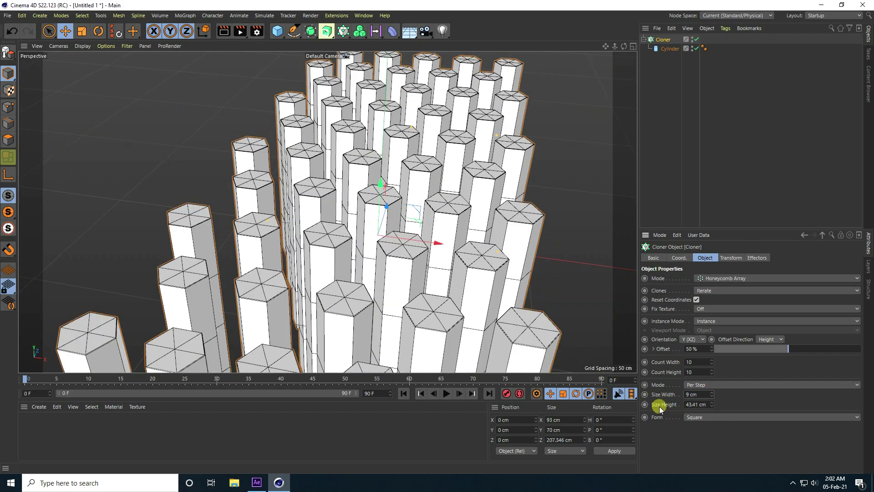
pyautogui.doubleClick(695, 404)
pyautogui.write('10.4')
pyautogui.press('Return')
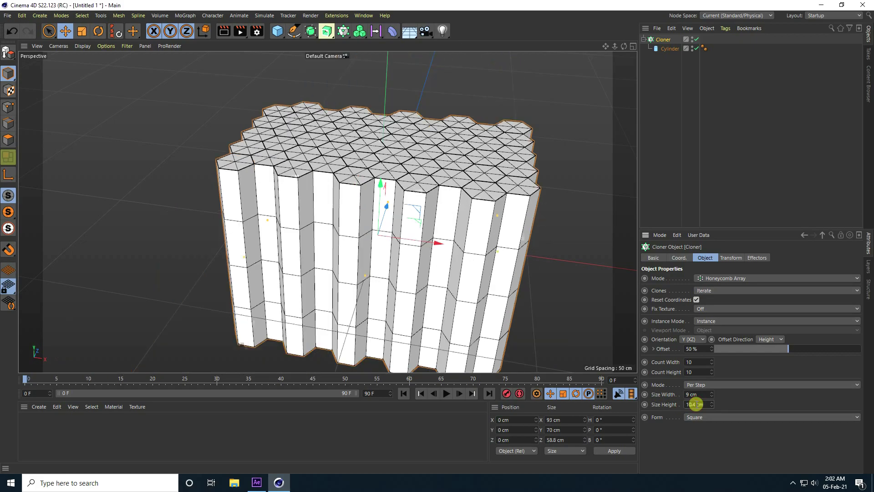
# Step: Orbit and zoom around the tightly packed hexagon block to inspect it
pyautogui.scroll(5, 392, 152)
pyautogui.keyDown('alt'); pyautogui.moveTo(442, 107); pyautogui.dragTo(362, 302); pyautogui.keyUp('alt')
pyautogui.scroll(6, 351, 279)
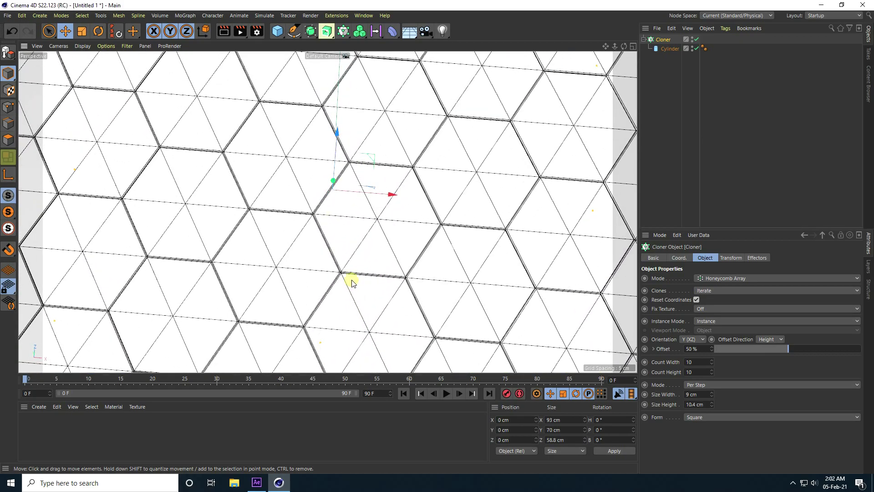
pyautogui.keyDown('alt'); pyautogui.moveTo(332, 248); pyautogui.dragTo(389, 163); pyautogui.keyUp('alt')
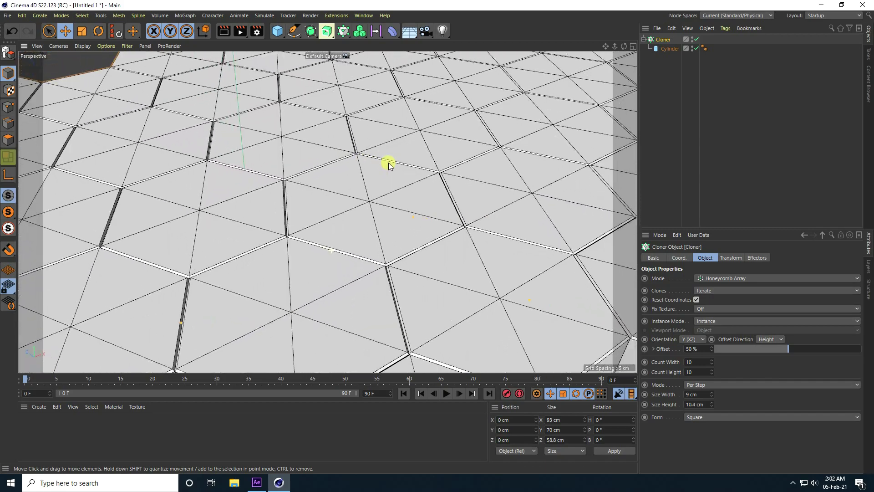
pyautogui.scroll(-10, 396, 176)
pyautogui.keyDown('alt'); pyautogui.moveTo(298, 187); pyautogui.dragTo(648, 362); pyautogui.keyUp('alt')
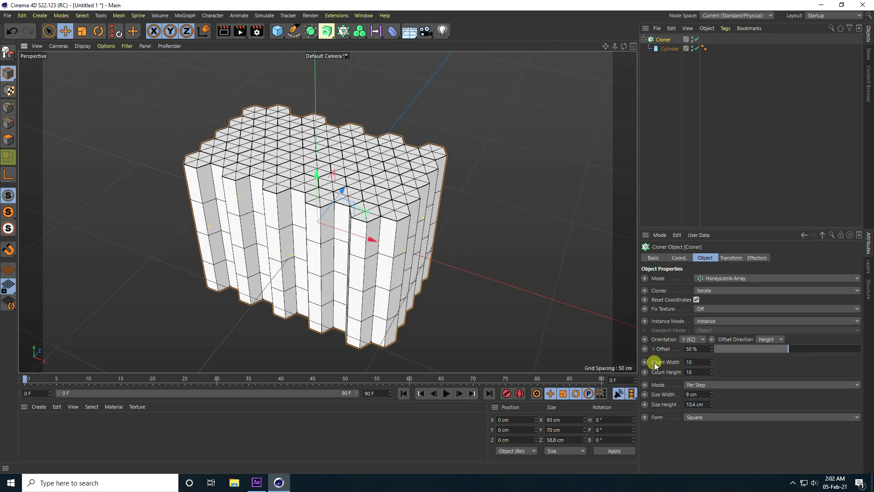
# Step: Set the honeycomb count to 50 wide by 80 high
pyautogui.moveTo(711, 361); pyautogui.dragTo(712, 360)
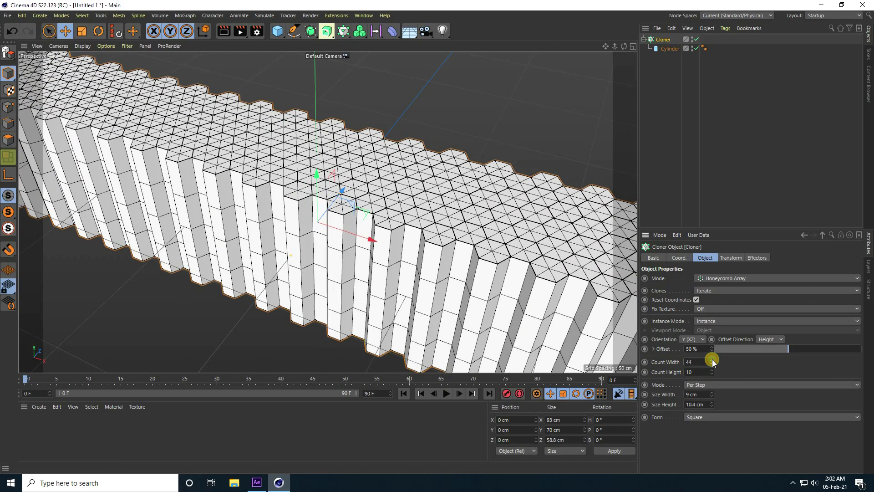
pyautogui.click(697, 362)
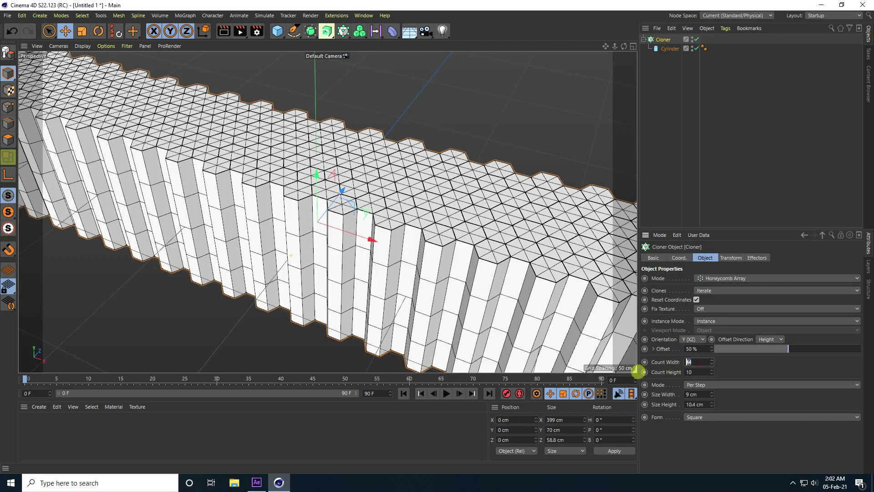
pyautogui.write('50')
pyautogui.press('Return')
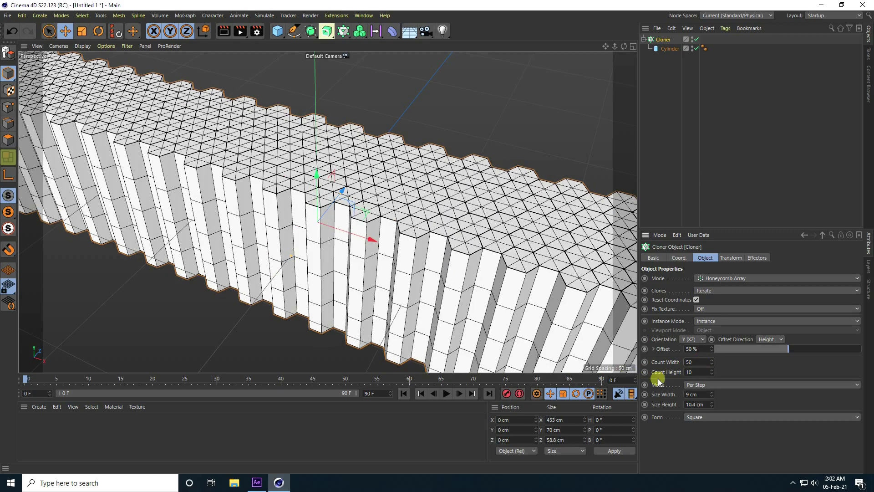
pyautogui.scroll(-5, 282, 230)
pyautogui.scroll(-2, 282, 230)
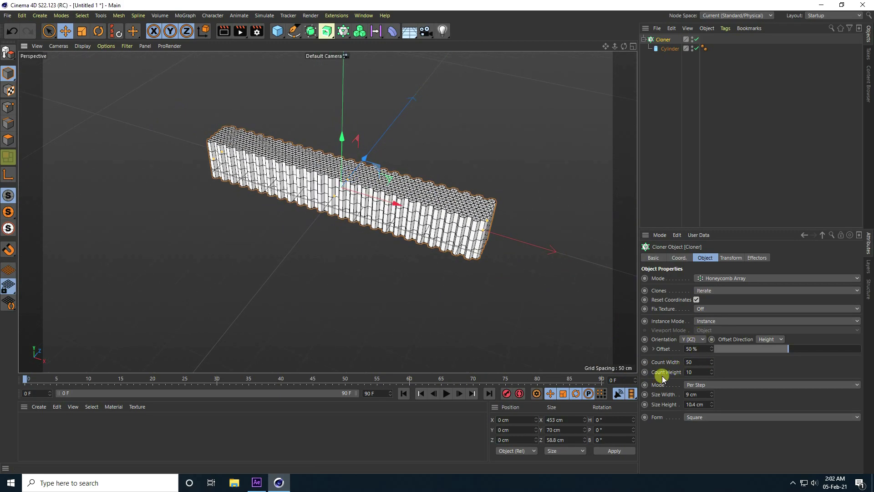
pyautogui.moveTo(712, 369); pyautogui.dragTo(713, 368)
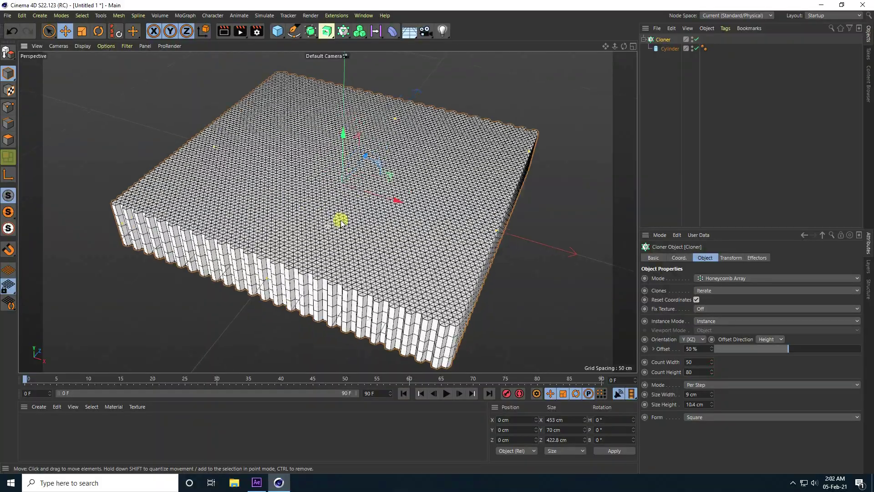
# Step: Orbit to view the slab from a corner, then switch to After Effects
pyautogui.scroll(10, 340, 221)
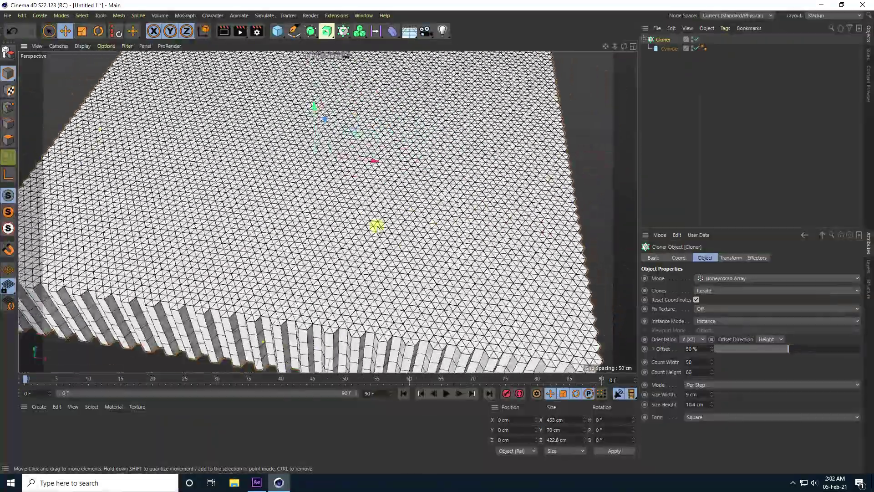
pyautogui.scroll(-10, 377, 226)
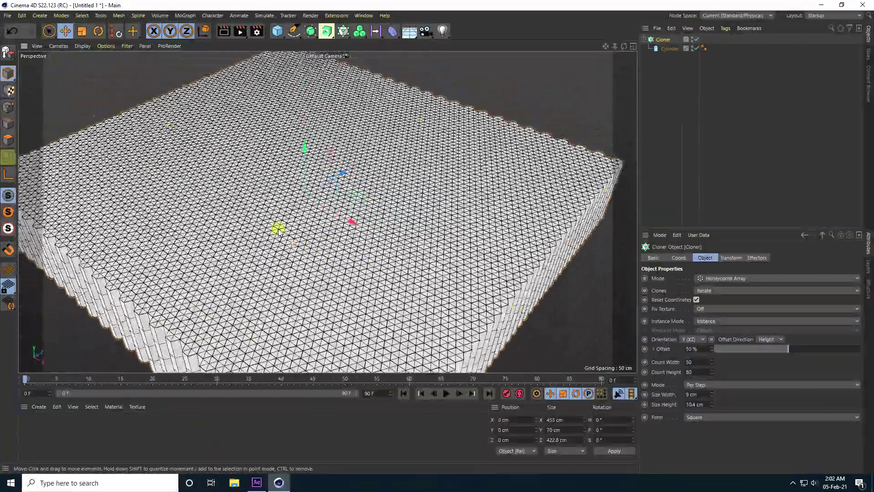
pyautogui.moveTo(275, 229)
pyautogui.keyDown('alt'); pyautogui.mouseDown()
pyautogui.moveTo(275, 204)
pyautogui.moveTo(282, 217)
pyautogui.mouseUp(); pyautogui.keyUp('alt')
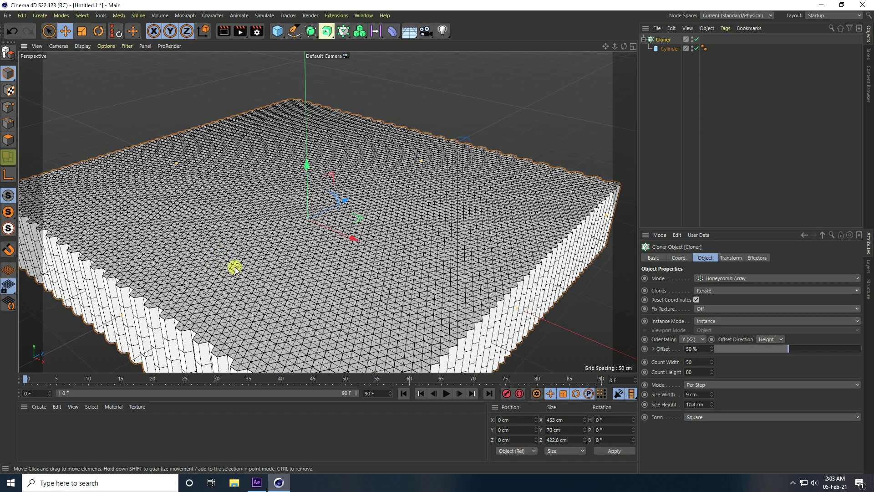
pyautogui.click(255, 483)
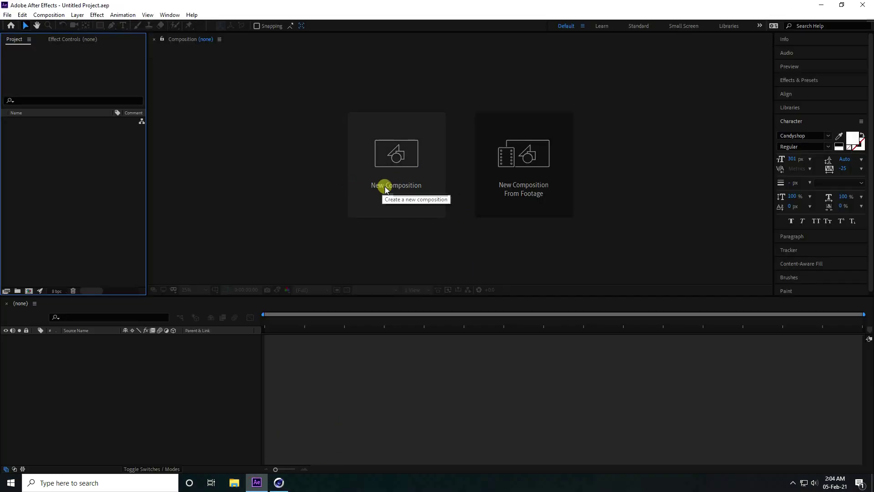
# Step: Create a new 1000×1000, 20-second composition, Comp 1
pyautogui.click(403, 187)
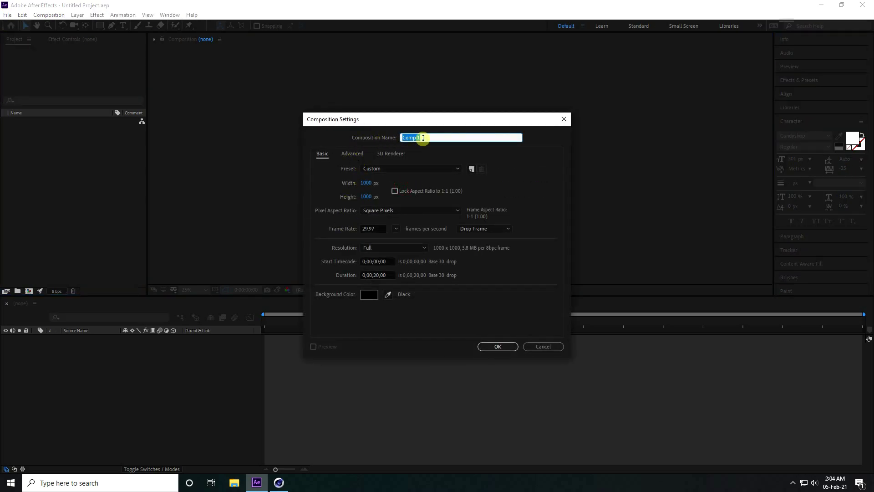
pyautogui.click(363, 184)
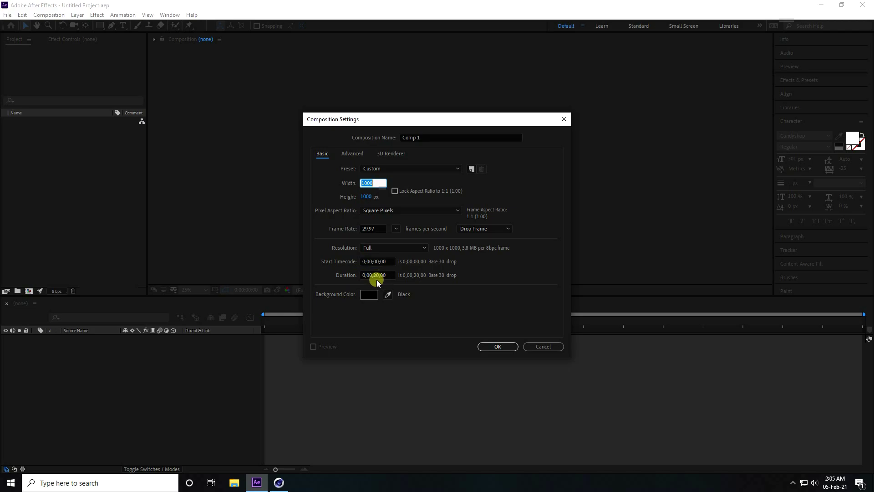
pyautogui.click(498, 346)
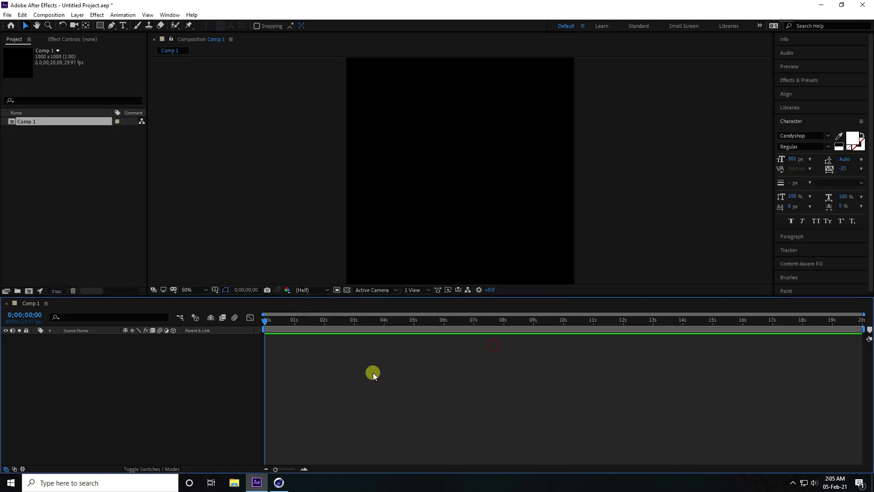
# Step: Add White Solid 1, a white solid layer filling the comp
pyautogui.rightClick(108, 389)
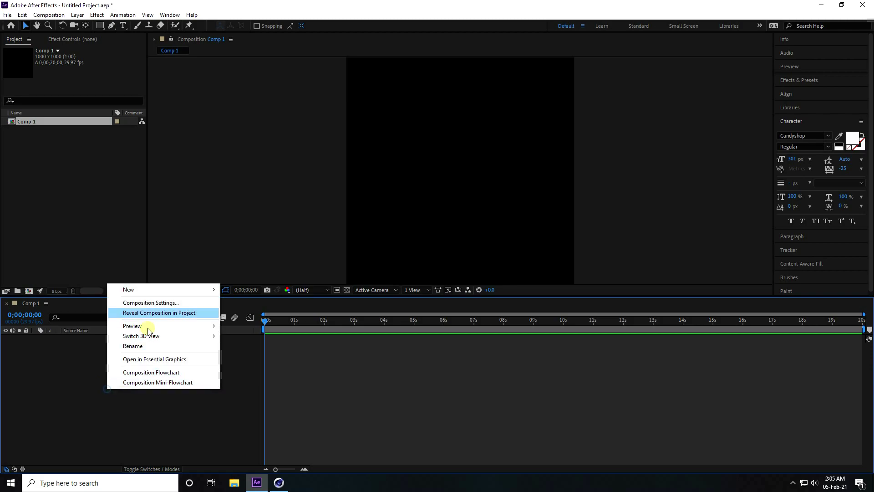
pyautogui.moveTo(141, 289)
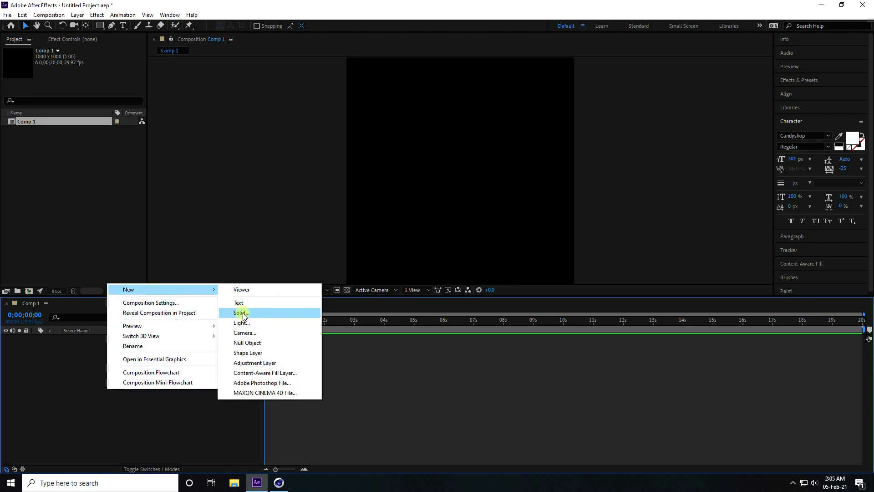
pyautogui.click(249, 313)
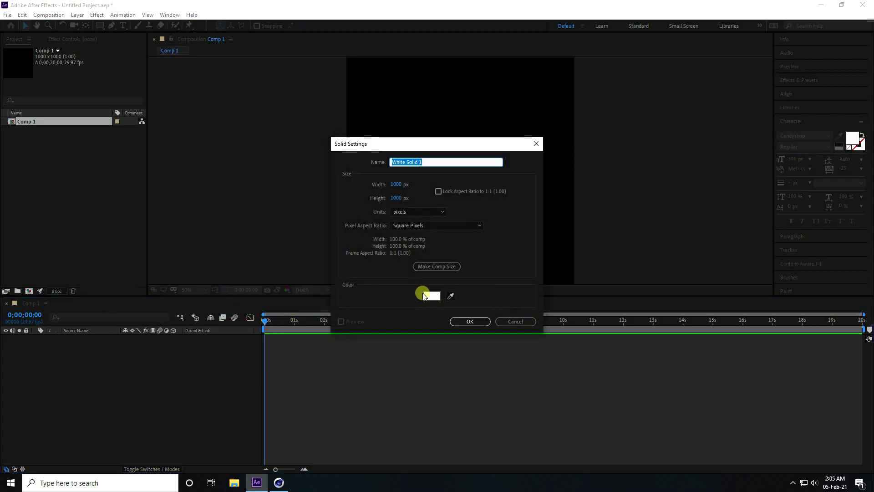
pyautogui.click(455, 321)
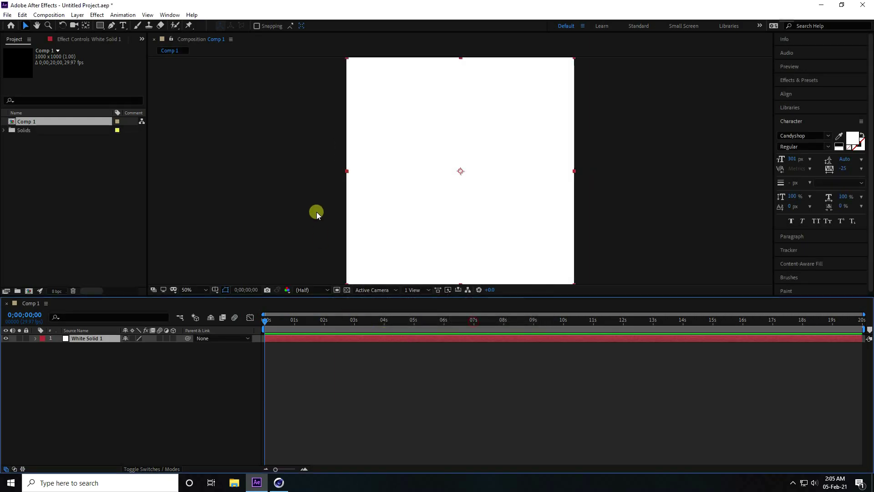
pyautogui.scroll(-1, 316, 211)
# Step: Draw a rectangle mask cutting the white solid down to a thin horizontal bar
pyautogui.scroll(1, 493, 194)
pyautogui.scroll(-1, 492, 193)
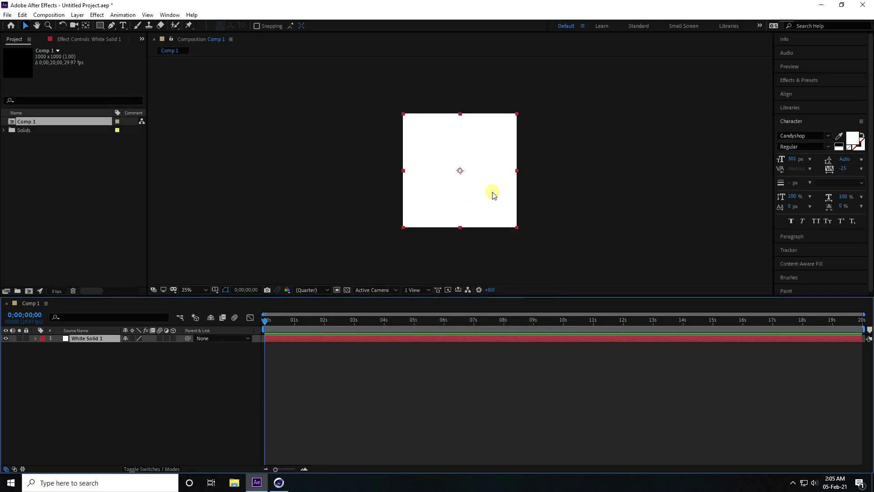
pyautogui.press('space')
pyautogui.moveTo(483, 191); pyautogui.dragTo(407, 194)
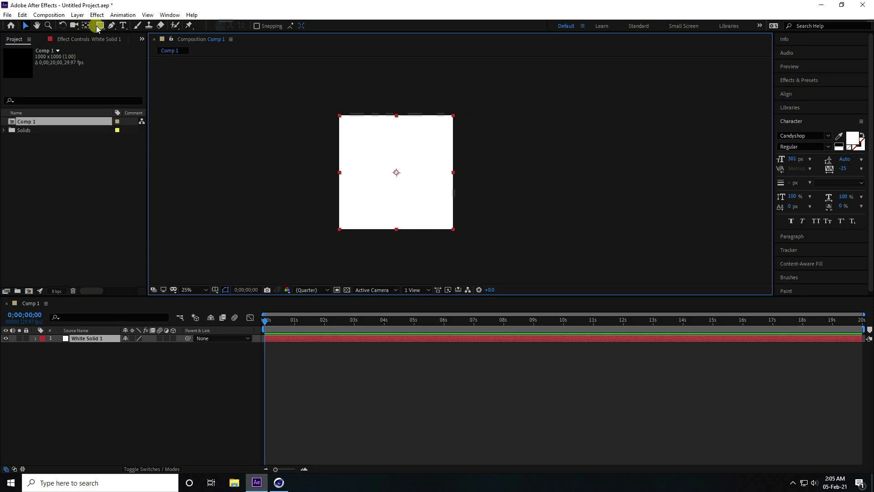
pyautogui.click(100, 25)
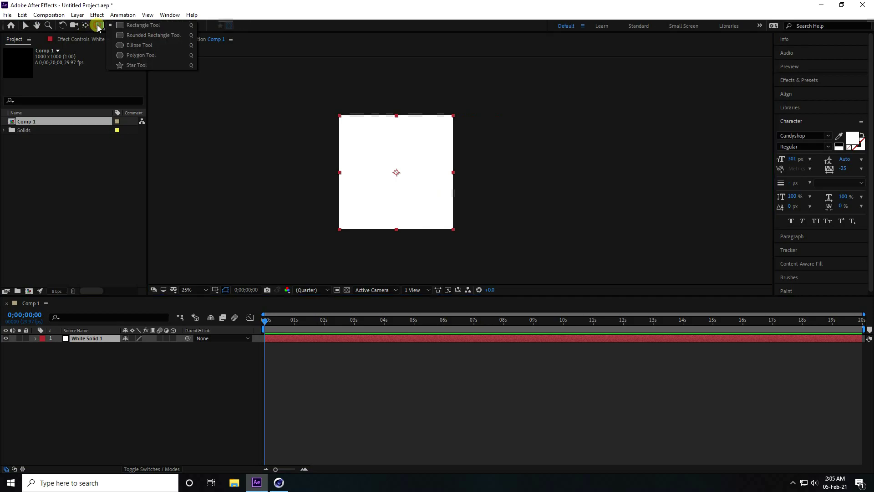
pyautogui.click(145, 28)
pyautogui.moveTo(304, 180); pyautogui.dragTo(493, 193)
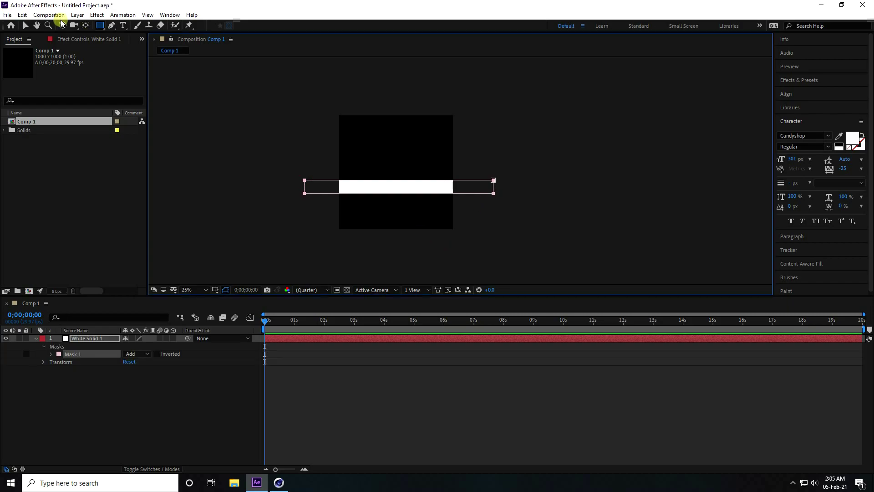
# Step: Set the mask feather to 50 pixels
pyautogui.click(25, 26)
pyautogui.moveTo(594, 218); pyautogui.dragTo(305, 198)
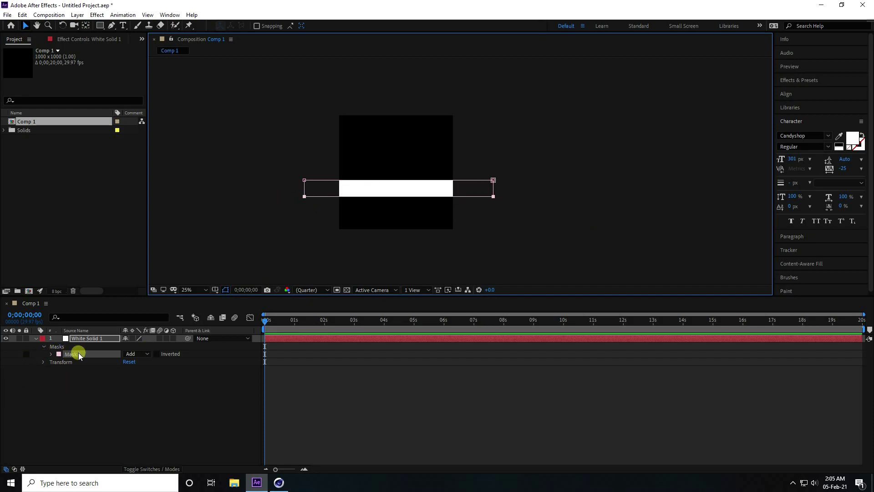
pyautogui.click(51, 354)
pyautogui.click(135, 369)
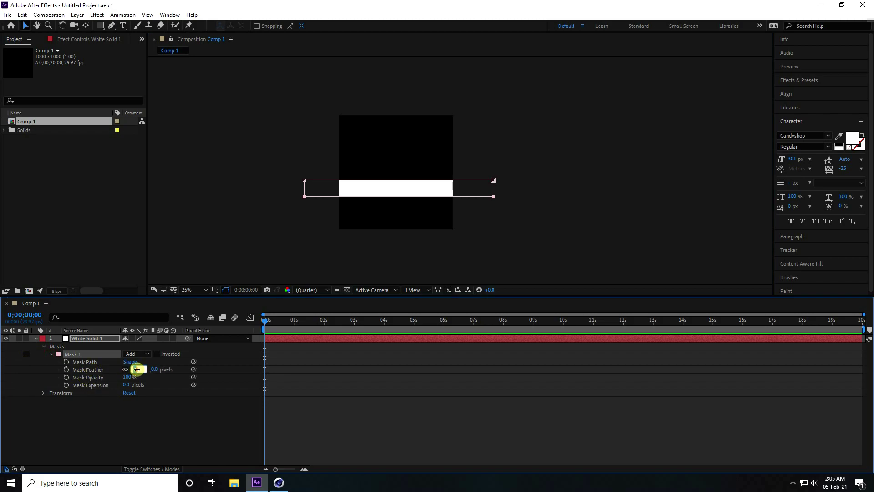
pyautogui.write('50')
pyautogui.press('Return')
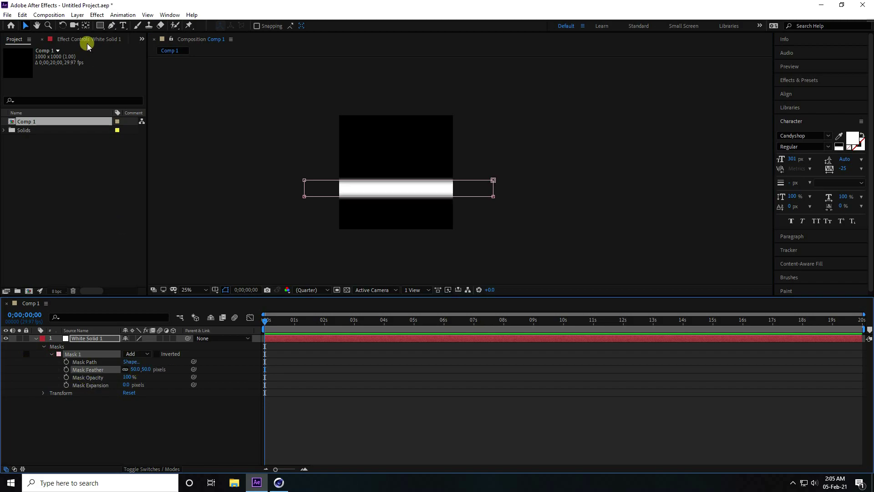
# Step: Move the feathered band slightly lower in the frame and collapse its layer properties
pyautogui.click(246, 231)
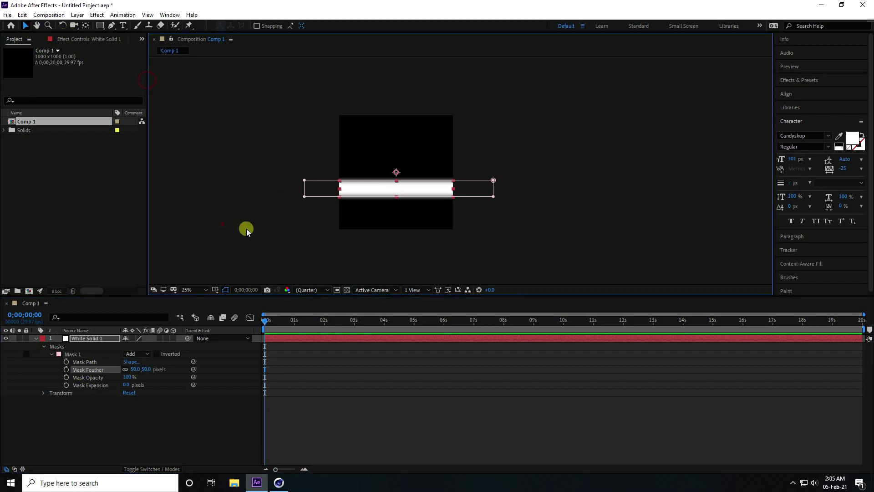
pyautogui.click(283, 243)
pyautogui.click(428, 203)
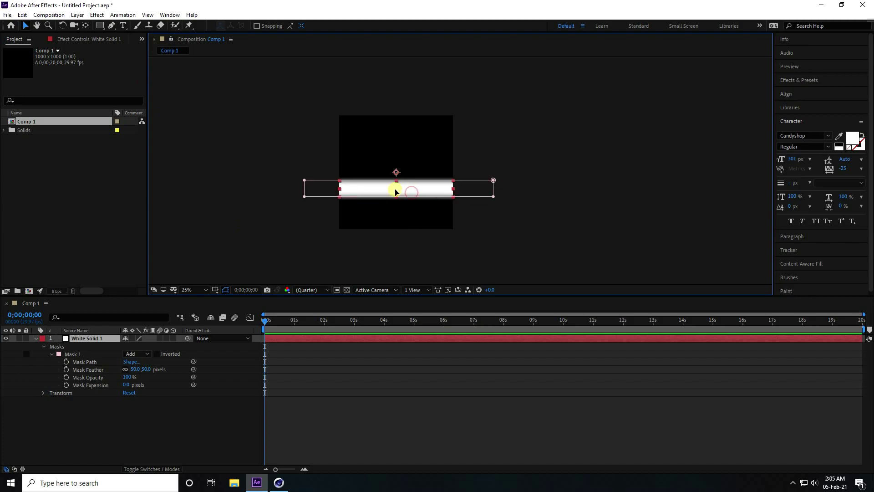
pyautogui.press('.')
pyautogui.click(327, 218)
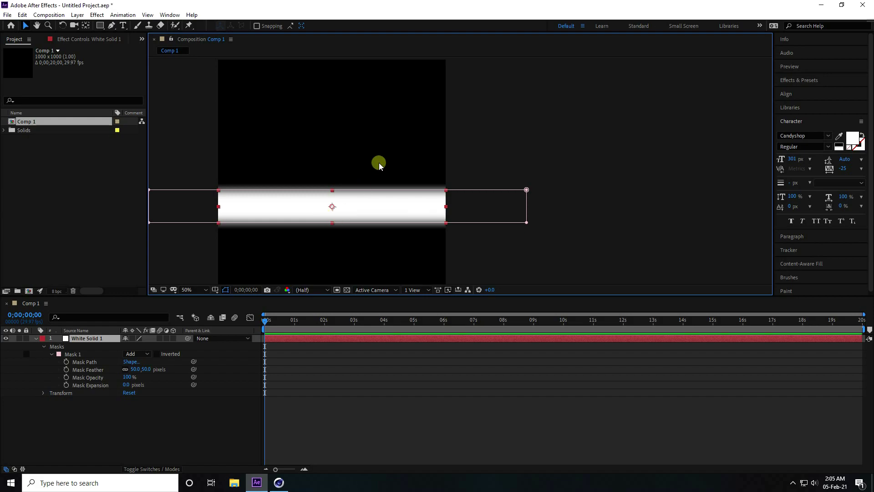
pyautogui.press(',')
pyautogui.moveTo(373, 191); pyautogui.dragTo(372, 217)
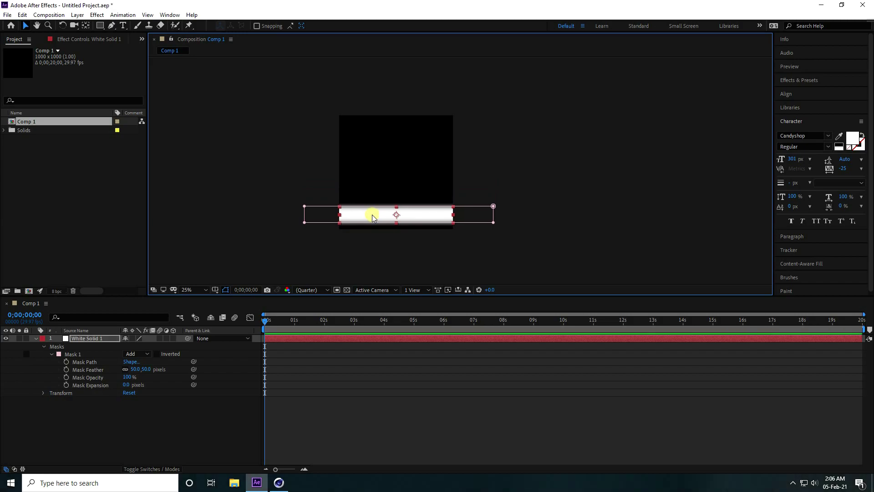
pyautogui.click(60, 347)
pyautogui.click(38, 340)
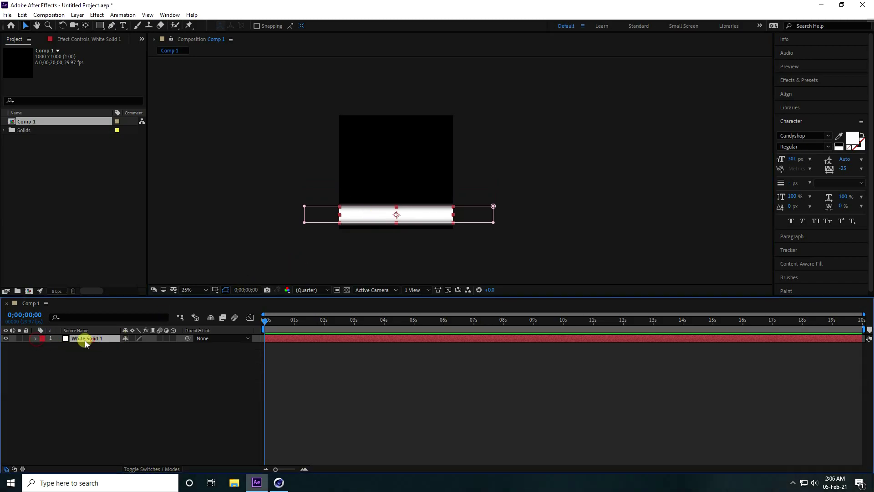
# Step: Duplicate the band three times, moving the copies up into stacked stripes
pyautogui.hotkey('ctrl', 'd')
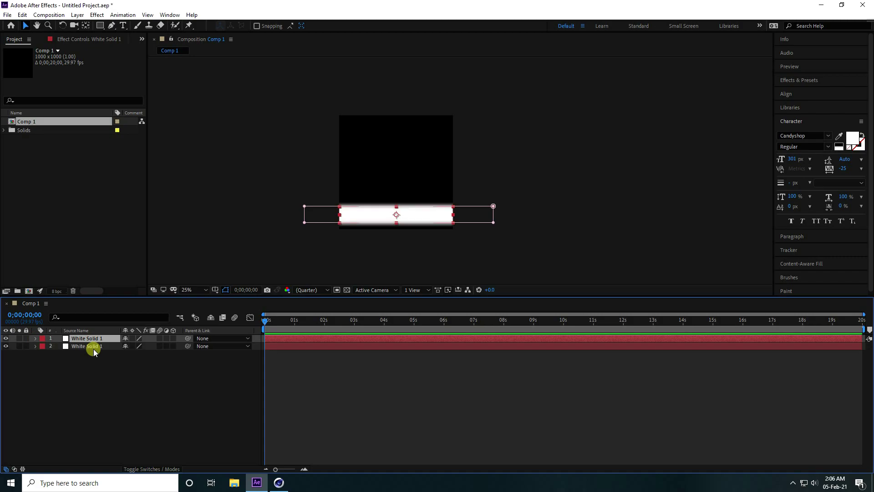
pyautogui.moveTo(367, 215); pyautogui.dragTo(364, 185)
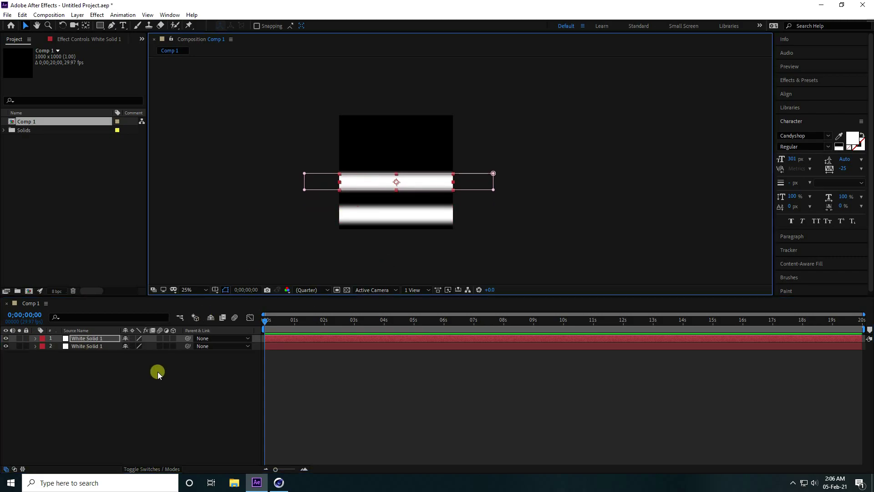
pyautogui.hotkey('ctrl', 'd')
pyautogui.moveTo(364, 183); pyautogui.dragTo(377, 122)
pyautogui.hotkey('ctrl', 'd')
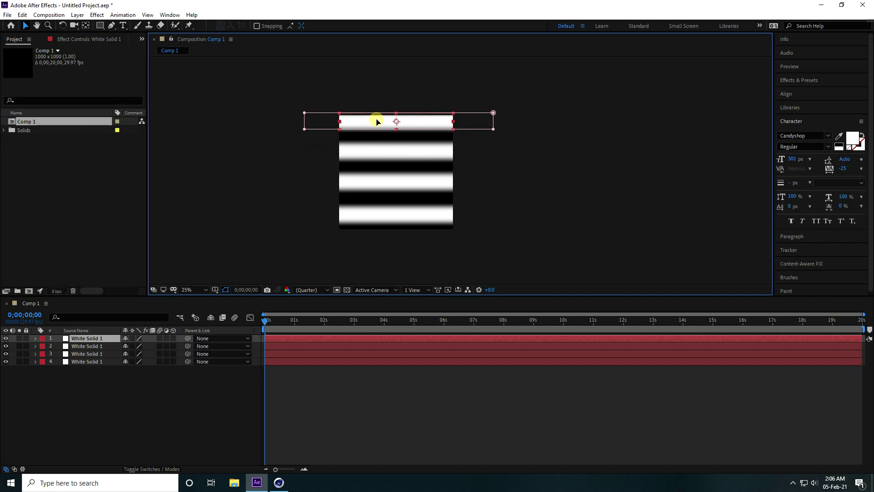
# Step: Shift all four stripes down together to centre them, then reselect all four layers
pyautogui.moveTo(86, 420); pyautogui.dragTo(106, 331)
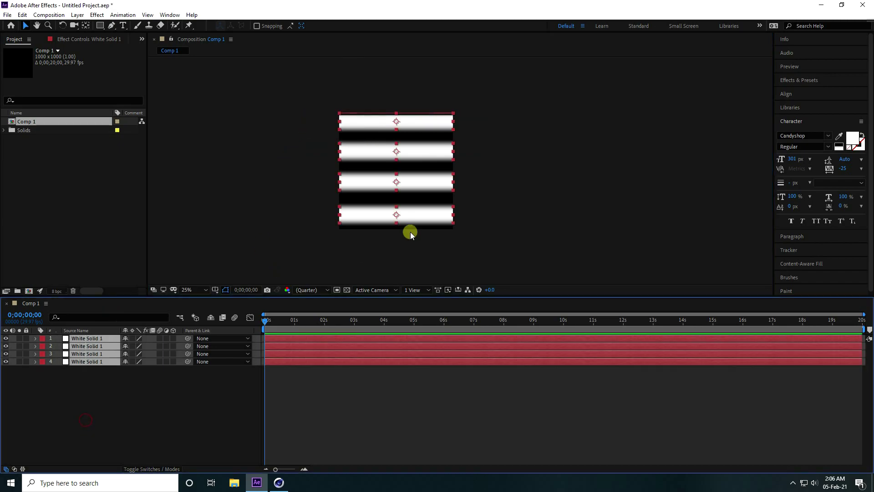
pyautogui.moveTo(374, 218); pyautogui.dragTo(374, 222)
pyautogui.click(248, 245)
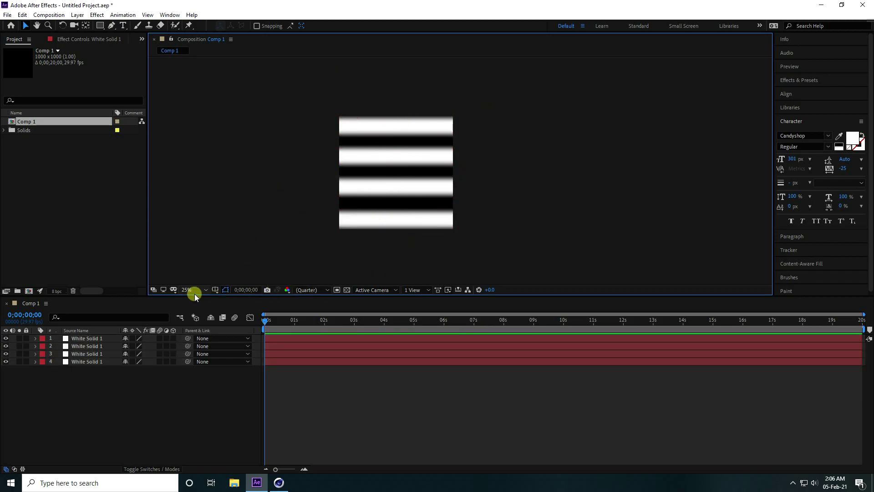
pyautogui.moveTo(94, 422); pyautogui.dragTo(86, 339)
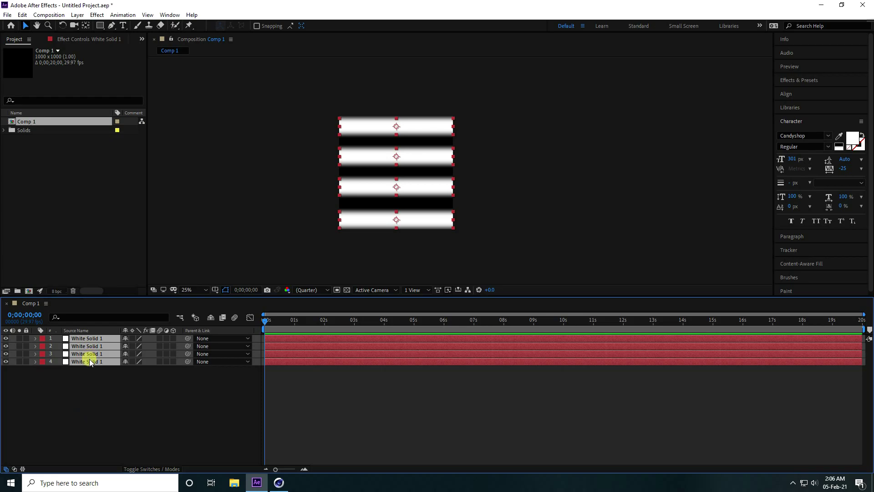
# Step: Pre-compose the four stripe layers into a precomp named LINES
pyautogui.rightClick(89, 358)
pyautogui.click(129, 319)
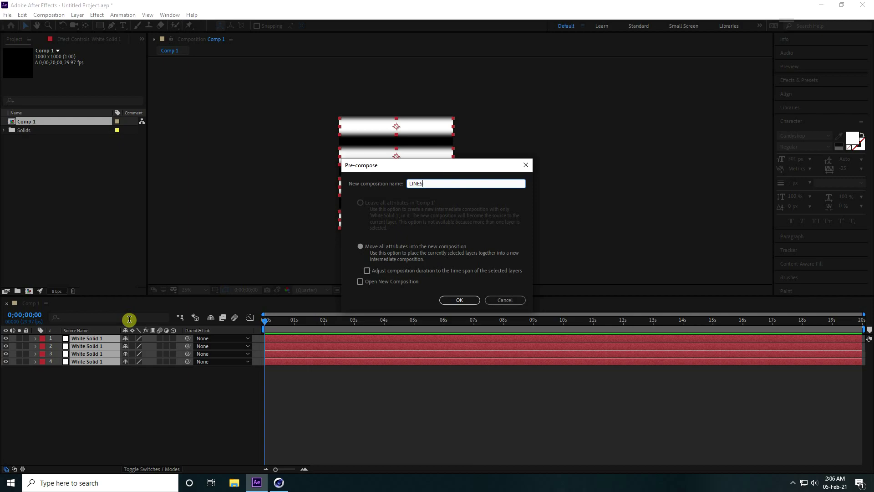
pyautogui.write('LINES')
pyautogui.click(448, 300)
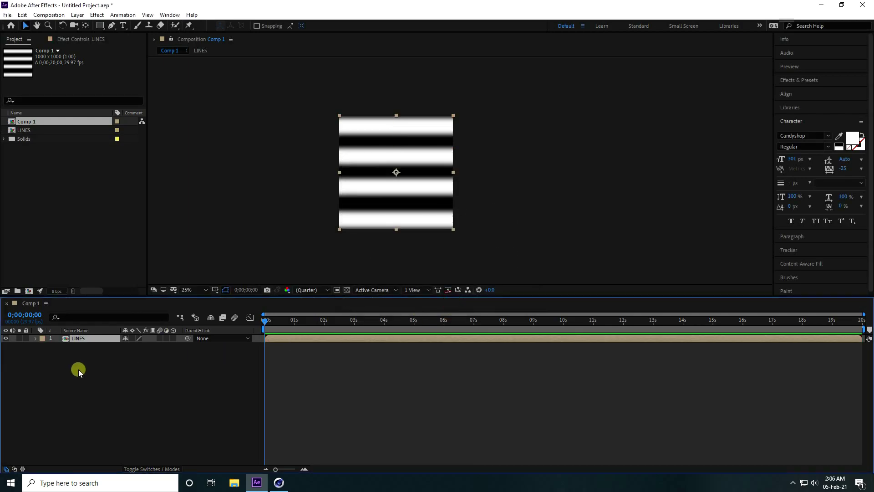
# Step: Turn on the 3D Layer switch for LINES and select the layer
pyautogui.click(173, 338)
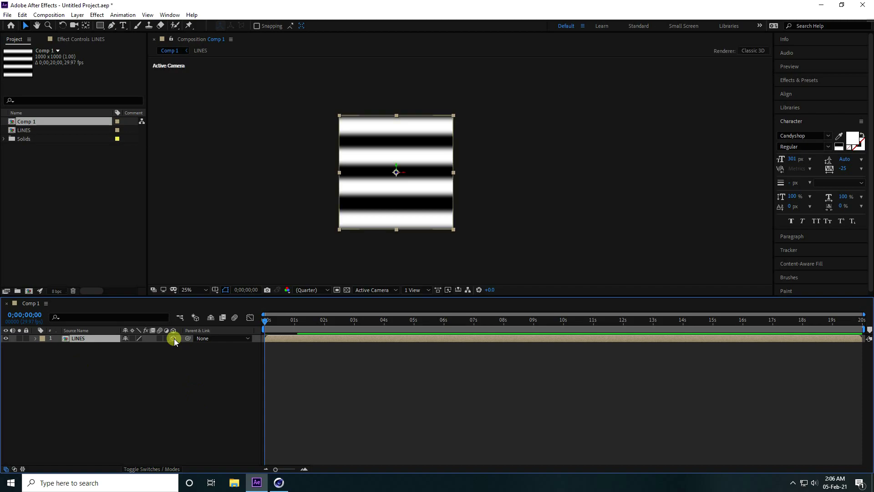
pyautogui.click(138, 470)
pyautogui.click(138, 470)
pyautogui.click(72, 340)
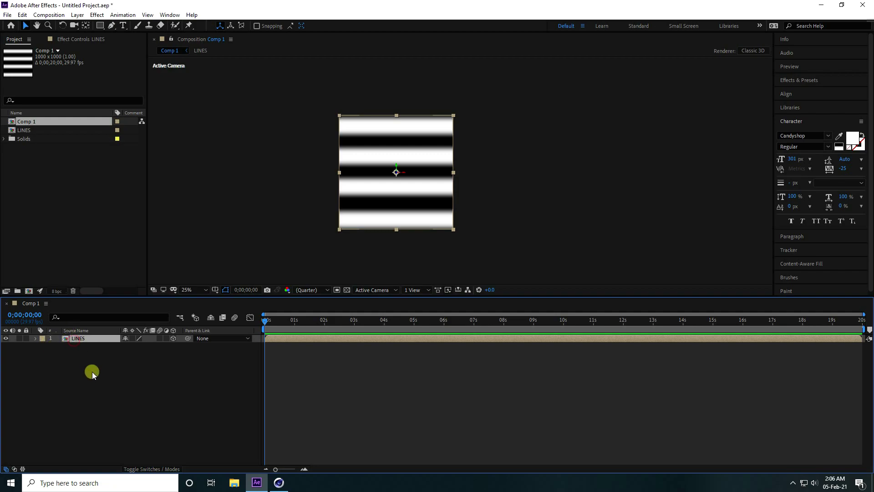
# Step: Keyframe the LINES layer's Position Y at -500 at 0 s, 1500 at 10 s and -500 at the end
pyautogui.moveTo(152, 349); pyautogui.dragTo(4, 390)
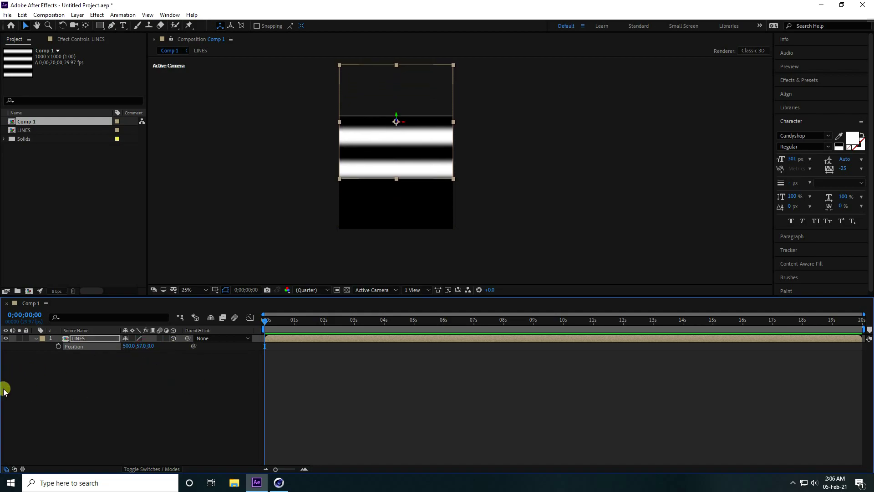
pyautogui.moveTo(394, 168); pyautogui.dragTo(388, 100)
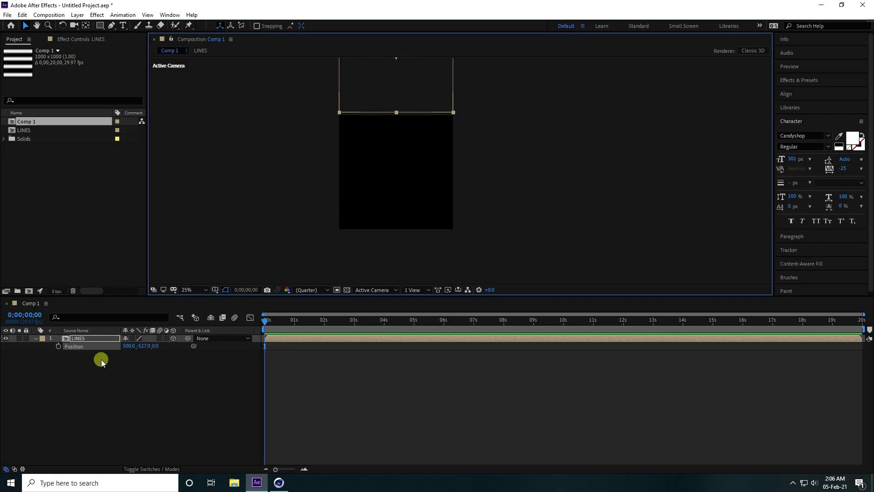
pyautogui.click(145, 348)
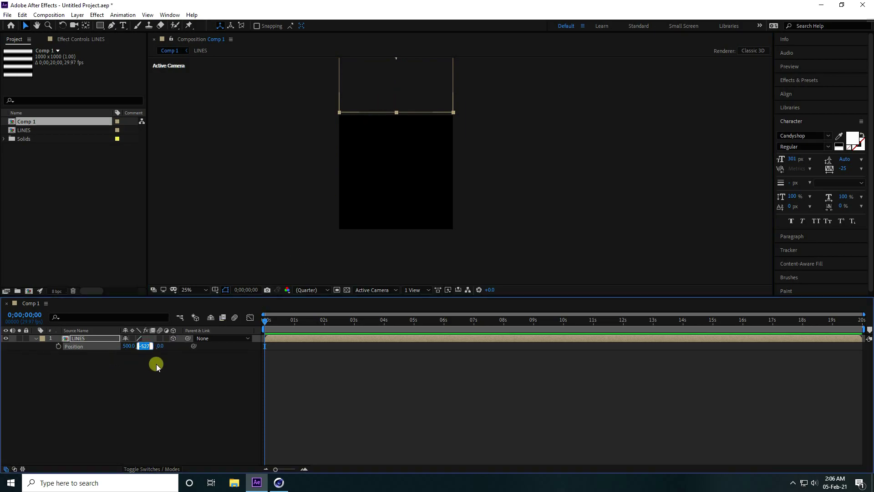
pyautogui.write('-500')
pyautogui.press('Return')
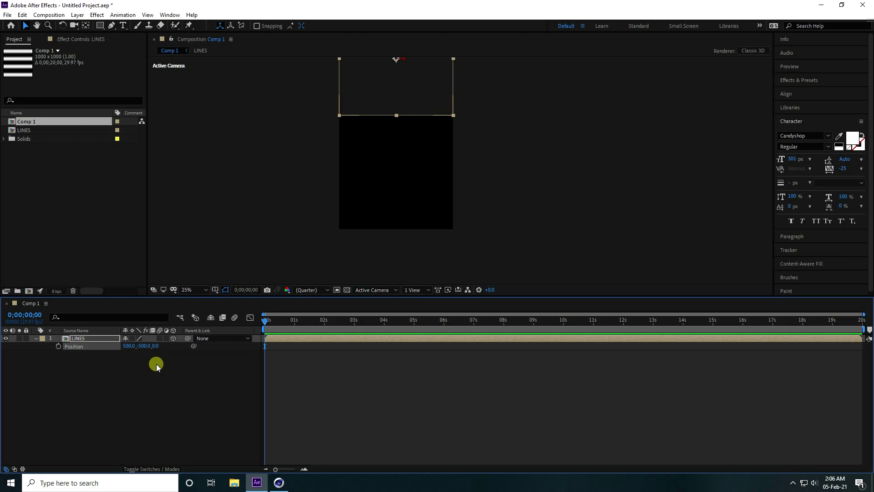
pyautogui.click(58, 346)
pyautogui.moveTo(266, 322); pyautogui.dragTo(565, 353)
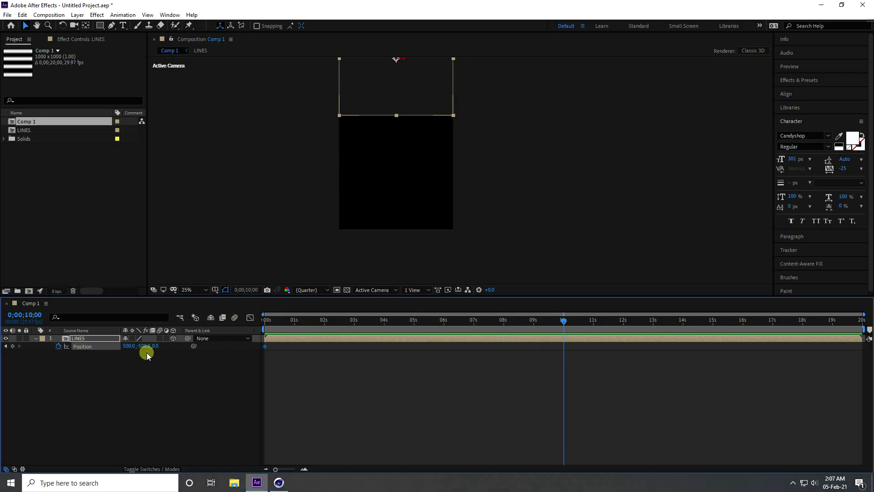
pyautogui.moveTo(147, 352); pyautogui.dragTo(338, 347)
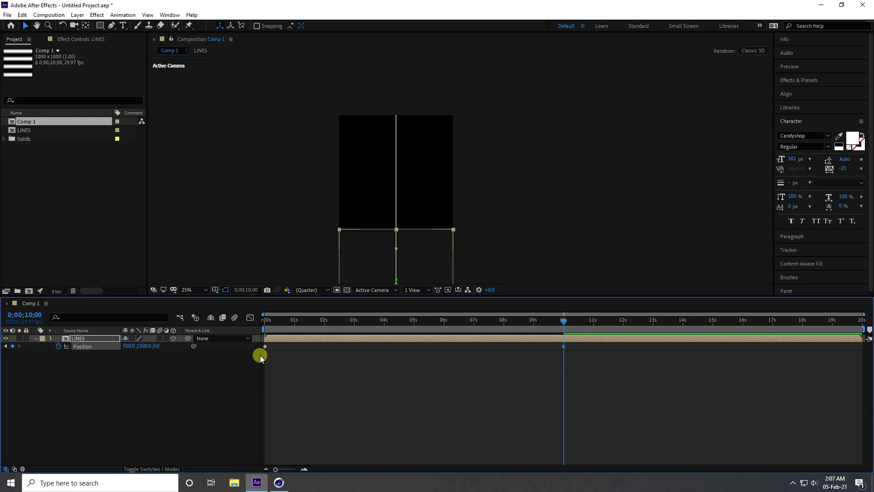
pyautogui.moveTo(565, 321); pyautogui.dragTo(867, 323)
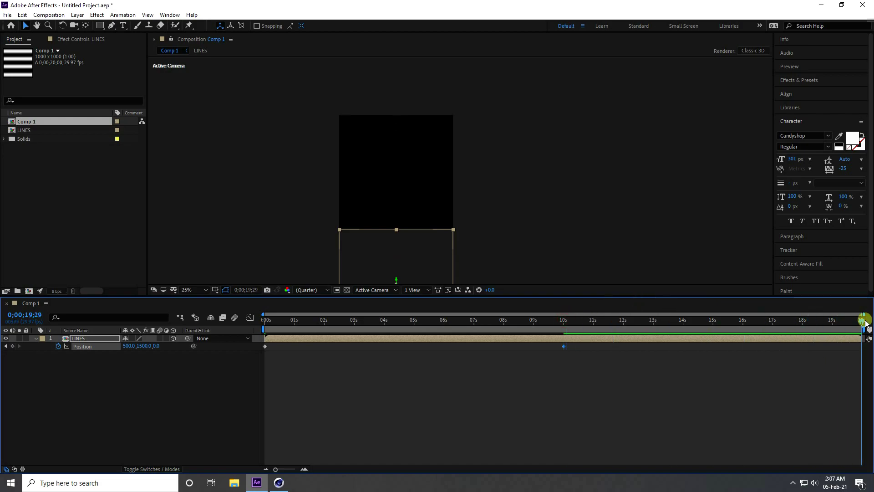
pyautogui.click(143, 346)
pyautogui.write('-500')
pyautogui.press('Return')
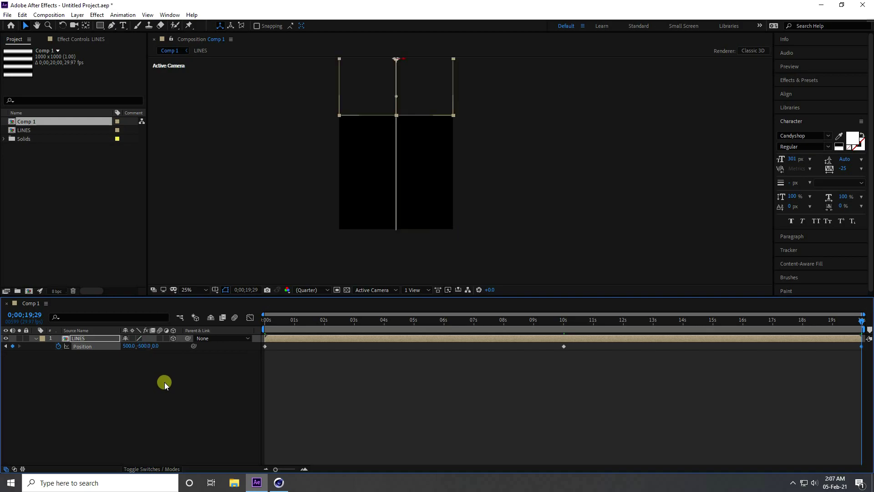
# Step: Preview the sweep, apply Easy Ease (F9) to all Position keyframes, and preview again
pyautogui.moveTo(272, 319); pyautogui.dragTo(259, 356)
pyautogui.press('space')
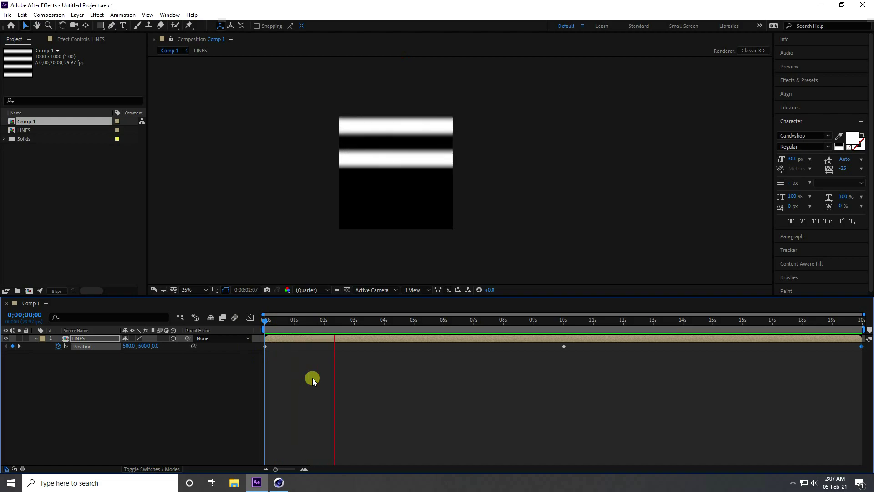
pyautogui.click(312, 378)
pyautogui.moveTo(650, 410); pyautogui.dragTo(264, 346)
pyautogui.press('F9')
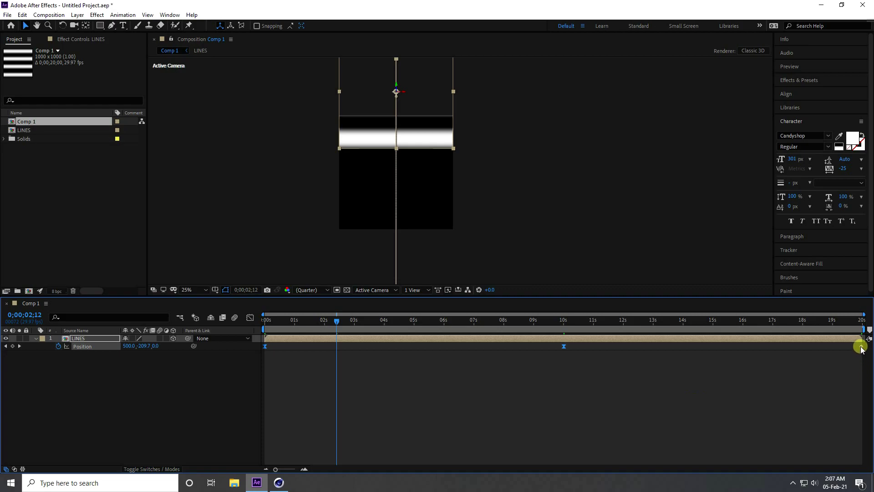
pyautogui.moveTo(337, 320); pyautogui.dragTo(248, 330)
pyautogui.press('space')
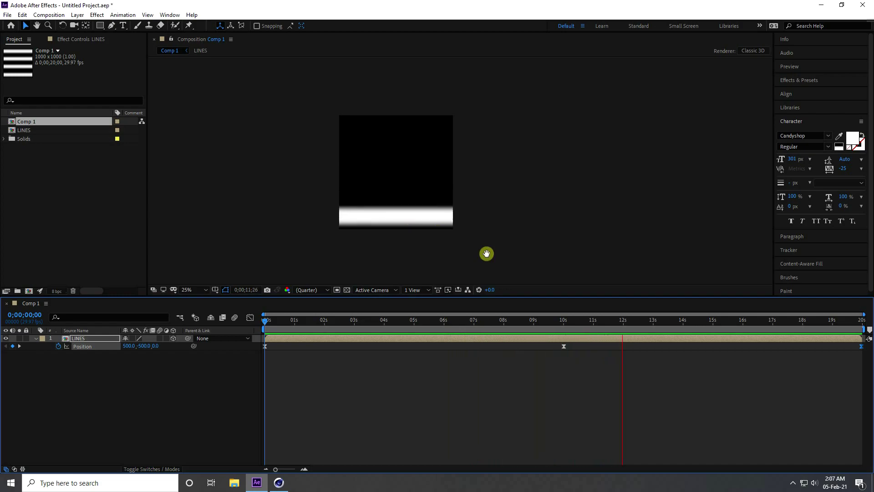
pyautogui.click(618, 333)
pyautogui.moveTo(619, 329); pyautogui.dragTo(142, 348)
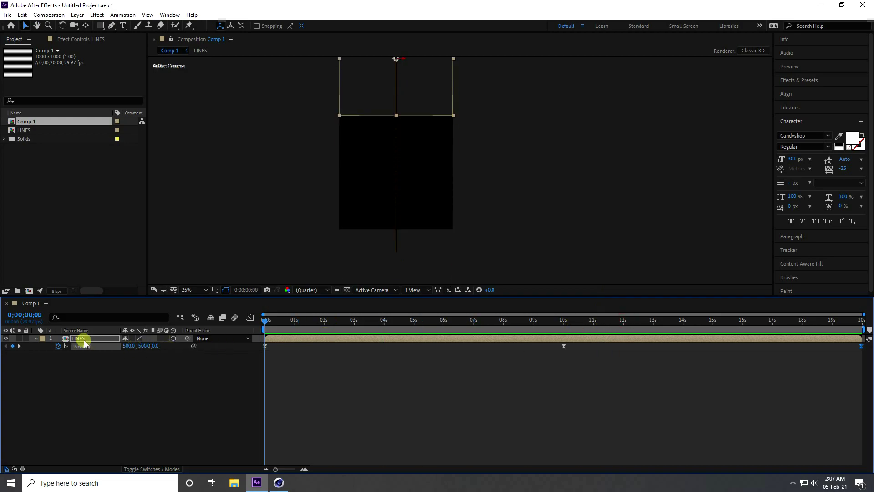
# Step: Keyframe LINES' Z Rotation at 0 s, 180° at 10 s, and at the composition end
pyautogui.press('r')
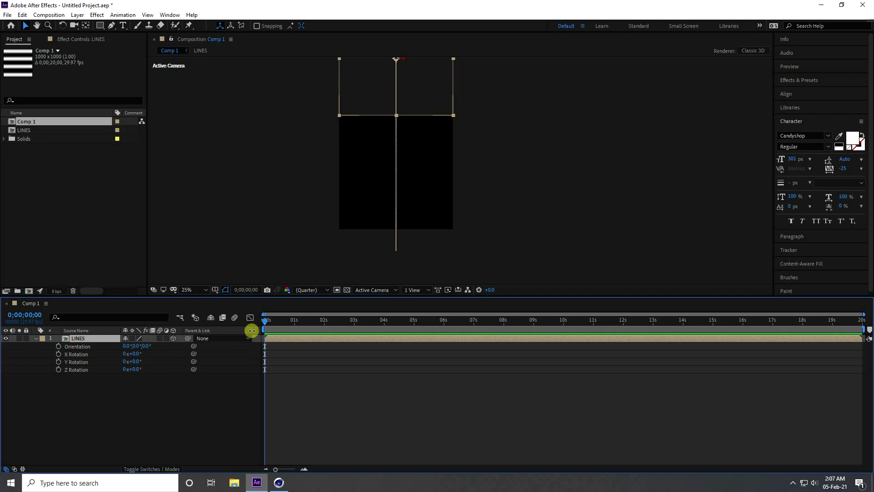
pyautogui.moveTo(135, 370); pyautogui.dragTo(171, 365)
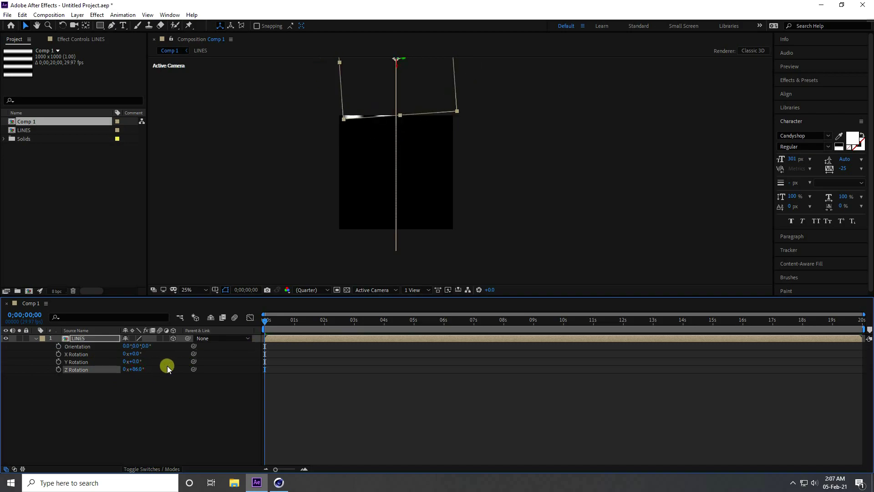
pyautogui.hotkey('ctrl', 'z')
pyautogui.click(70, 379)
pyautogui.click(58, 370)
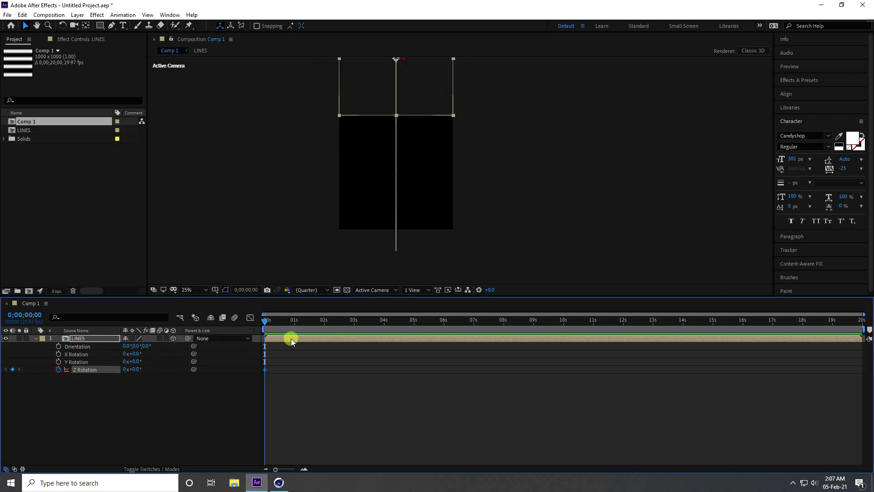
pyautogui.moveTo(269, 324); pyautogui.dragTo(564, 362)
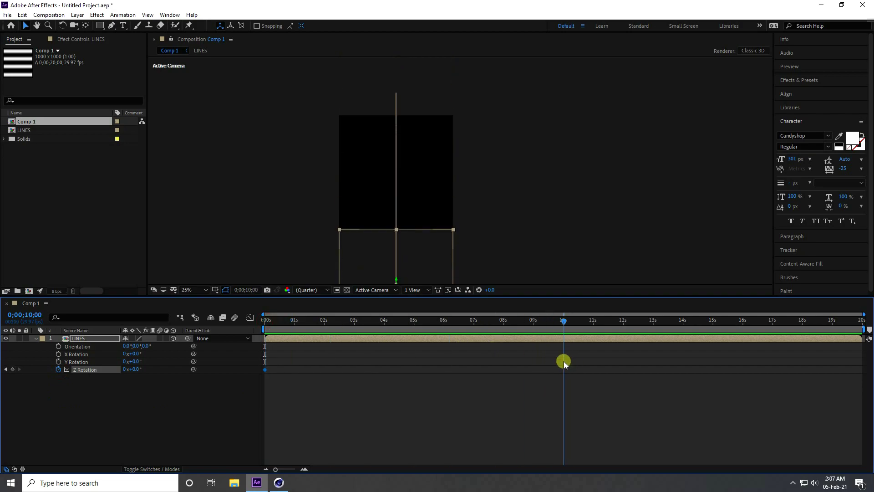
pyautogui.click(133, 370)
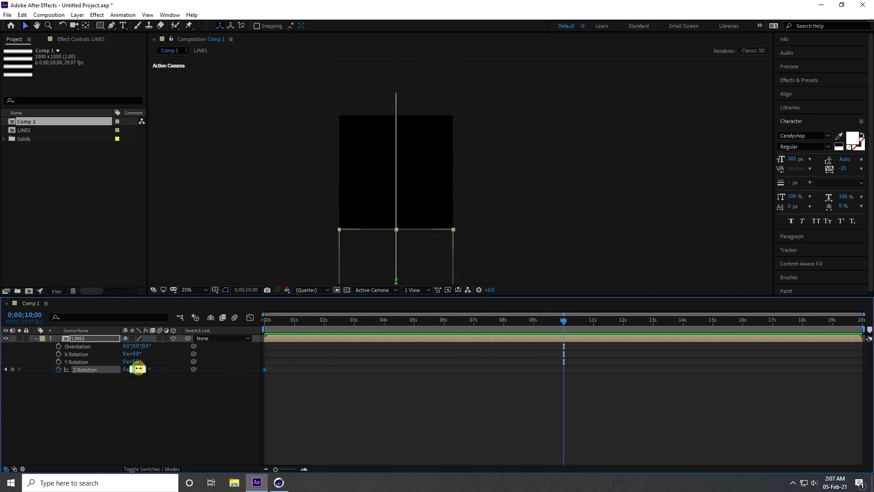
pyautogui.write('180')
pyautogui.press('Return')
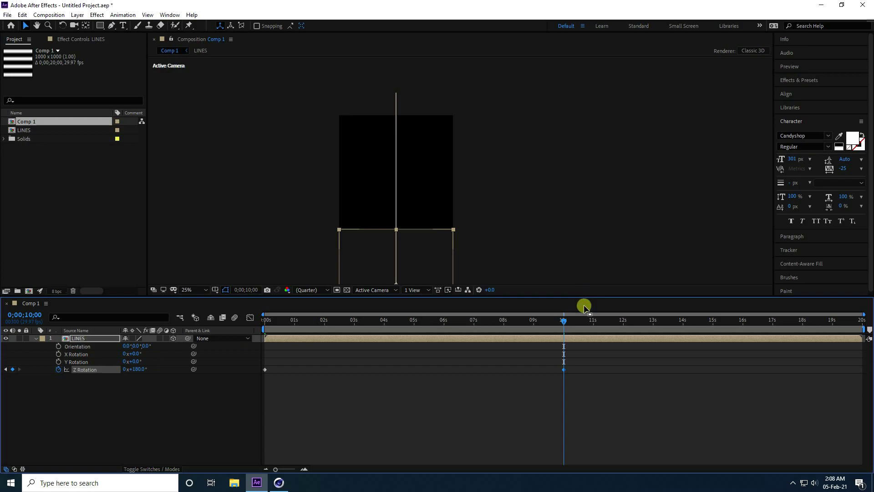
pyautogui.moveTo(564, 322); pyautogui.dragTo(862, 321)
pyautogui.click(139, 370)
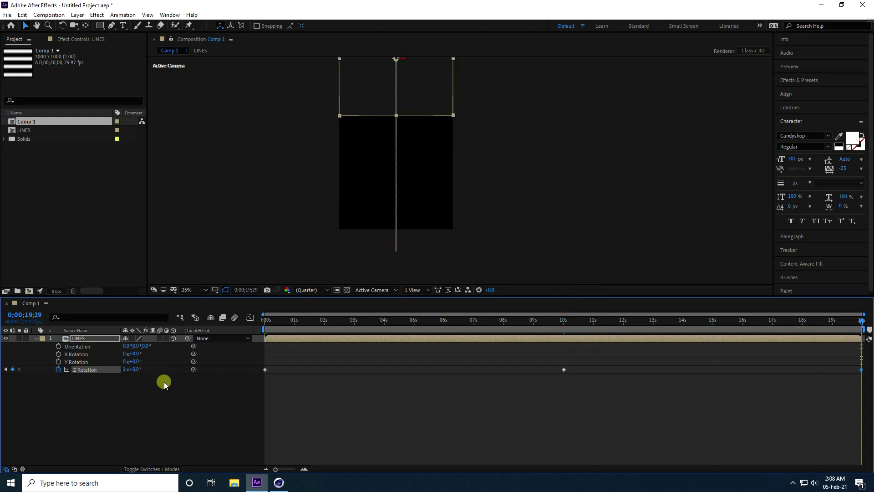
# Step: Select the rotation keyframes, show only animated properties with U, and preview the spinning stripes
pyautogui.moveTo(238, 404); pyautogui.dragTo(872, 354)
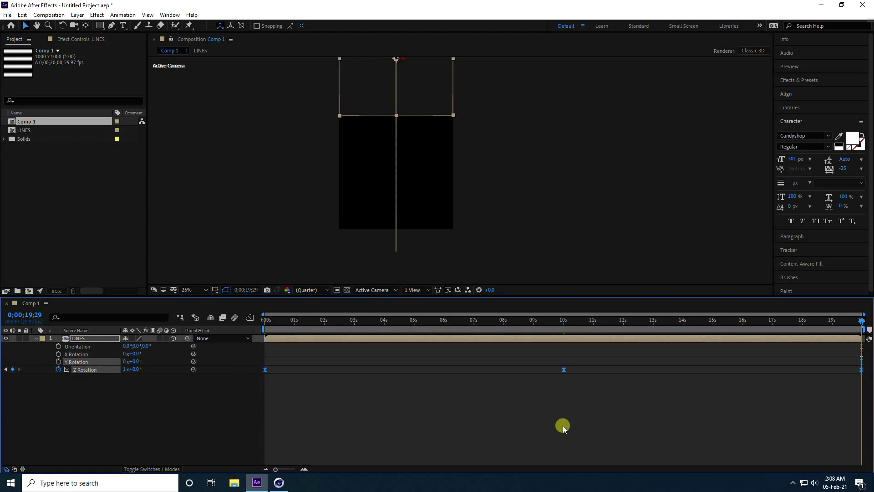
pyautogui.moveTo(280, 323); pyautogui.dragTo(266, 321)
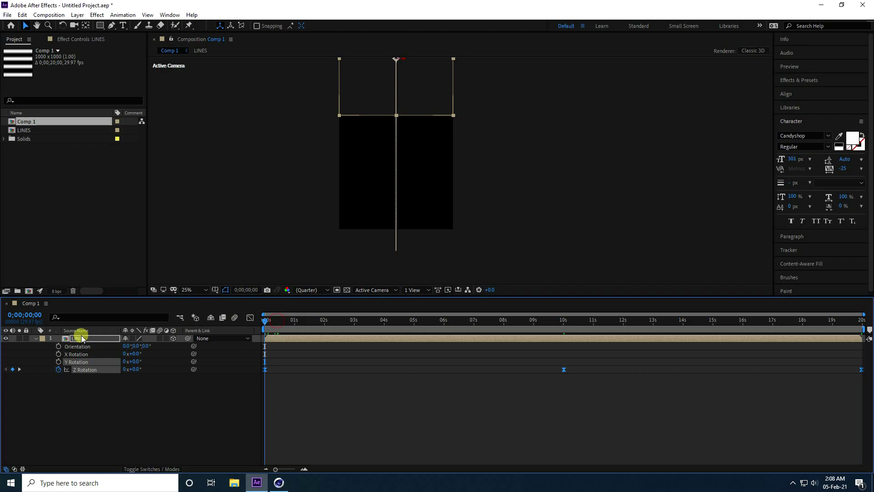
pyautogui.click(78, 338)
pyautogui.press('u')
pyautogui.click(324, 398)
pyautogui.press('space')
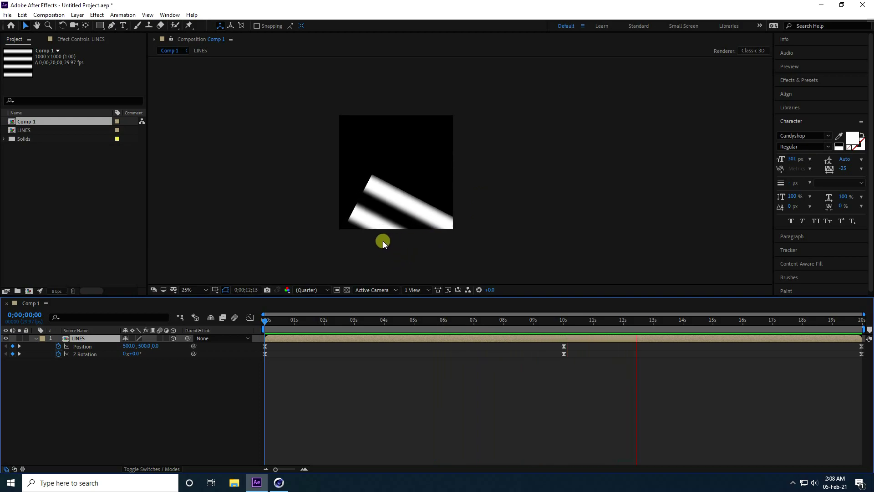
pyautogui.click(348, 221)
# Step: Add Comp 1 to the Render Queue with JPEG Sequence as the output format
pyautogui.click(191, 164)
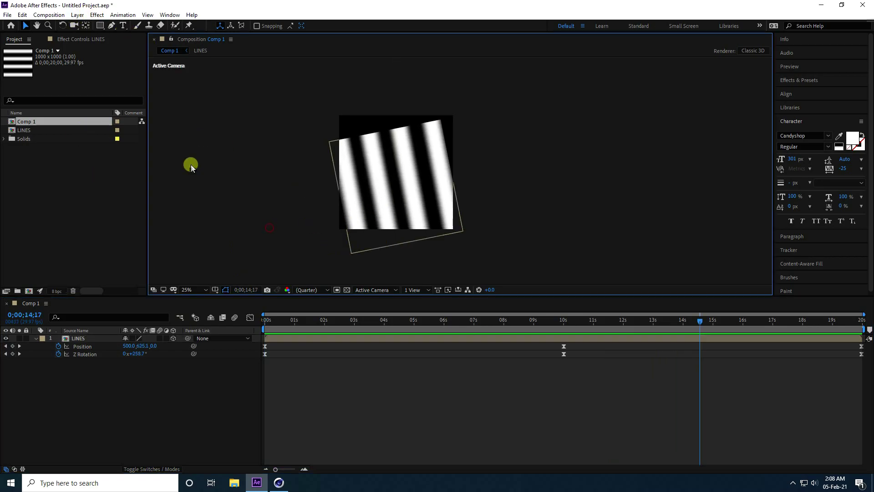
pyautogui.click(47, 18)
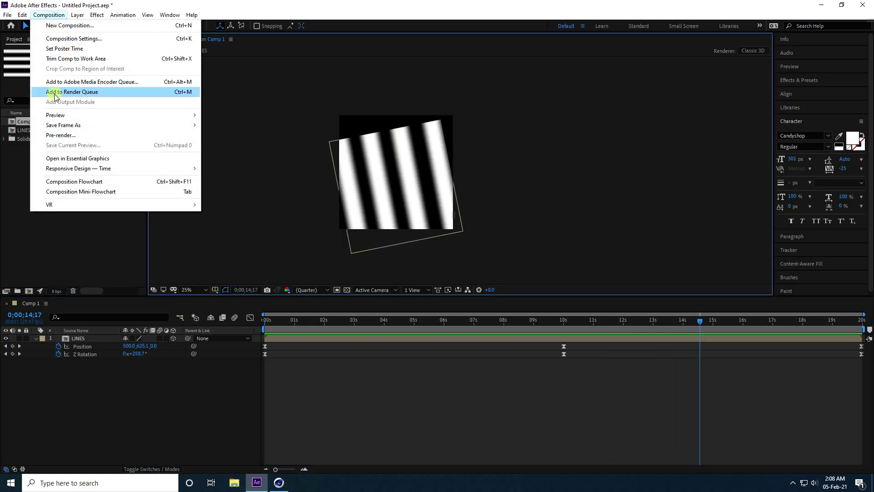
pyautogui.click(81, 93)
pyautogui.click(74, 364)
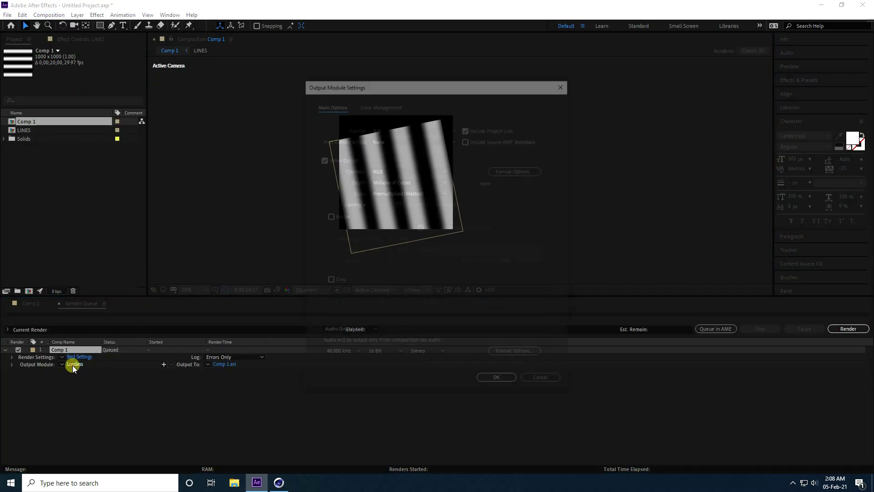
pyautogui.click(390, 128)
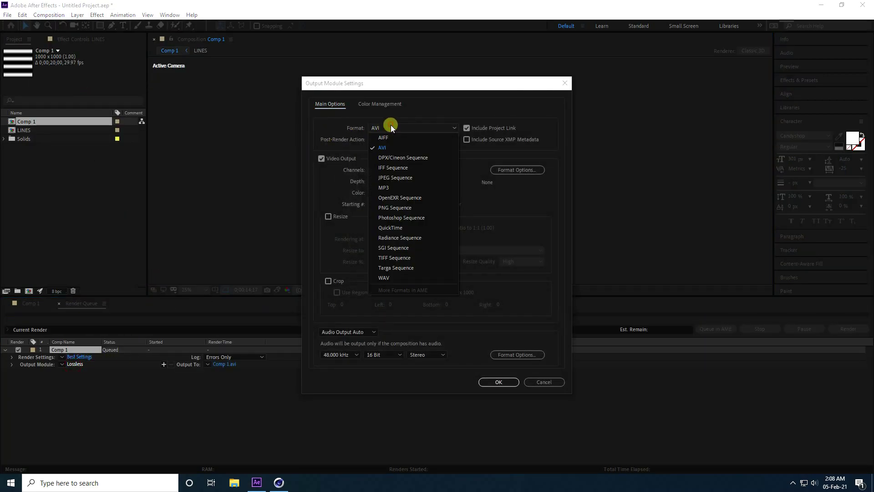
pyautogui.click(414, 177)
pyautogui.click(488, 381)
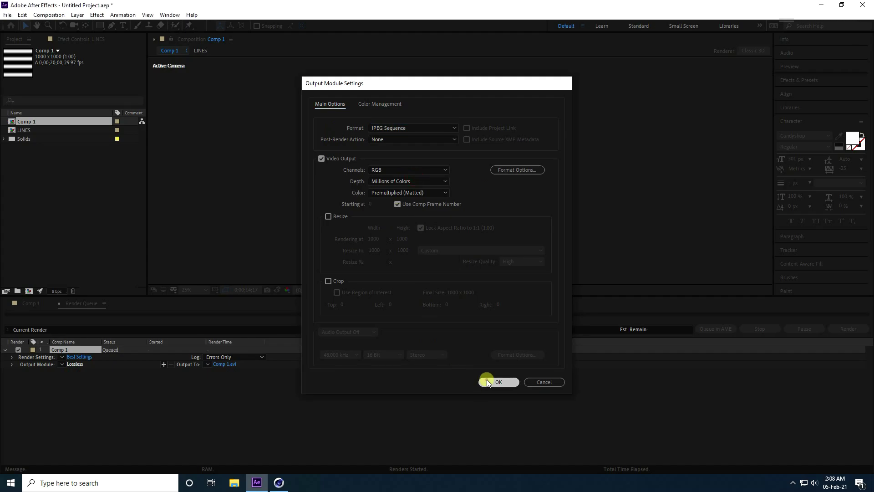
# Step: Output the frames to a new folder on the Desktop and start the render
pyautogui.click(245, 364)
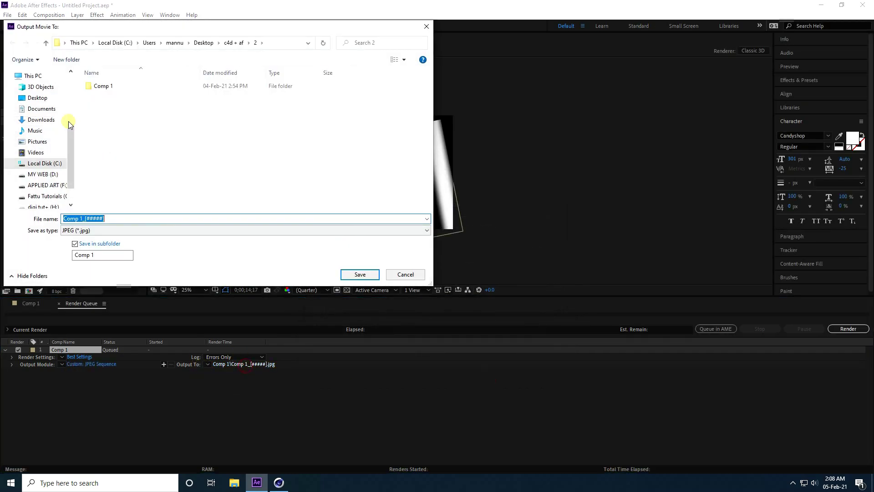
pyautogui.click(37, 97)
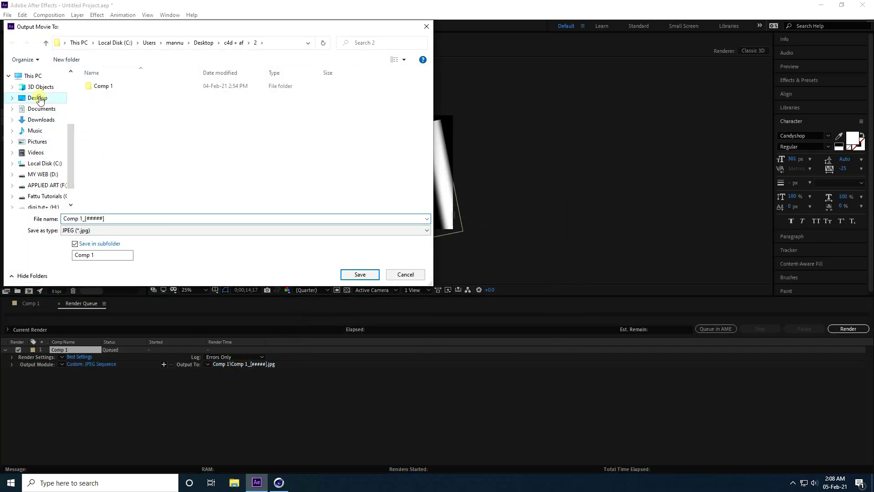
pyautogui.rightClick(178, 143)
pyautogui.moveTo(203, 228)
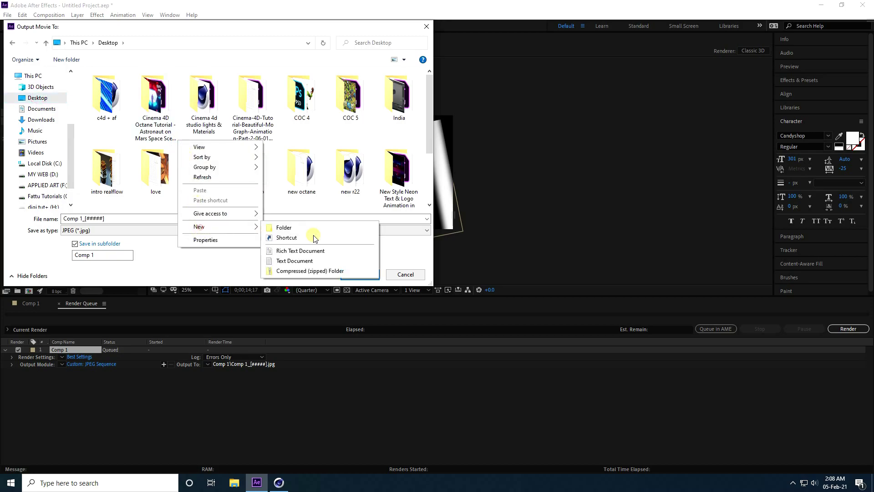
pyautogui.click(312, 228)
pyautogui.doubleClick(310, 181)
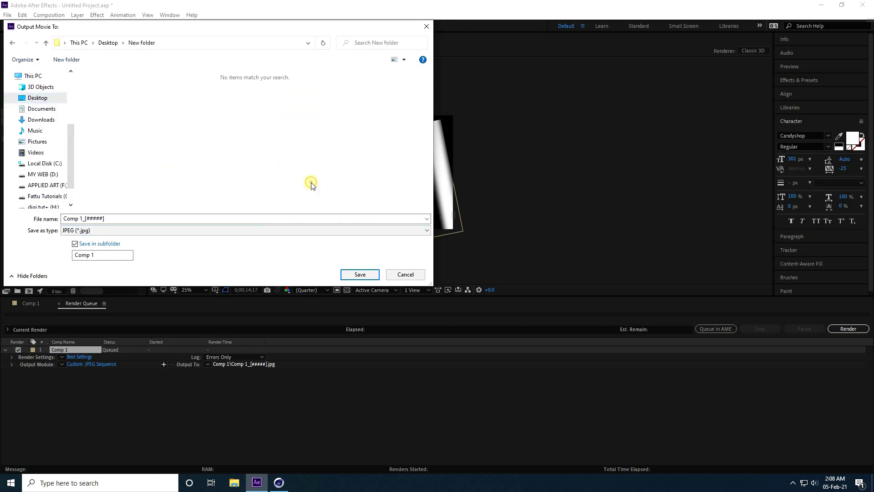
pyautogui.click(359, 274)
pyautogui.click(847, 328)
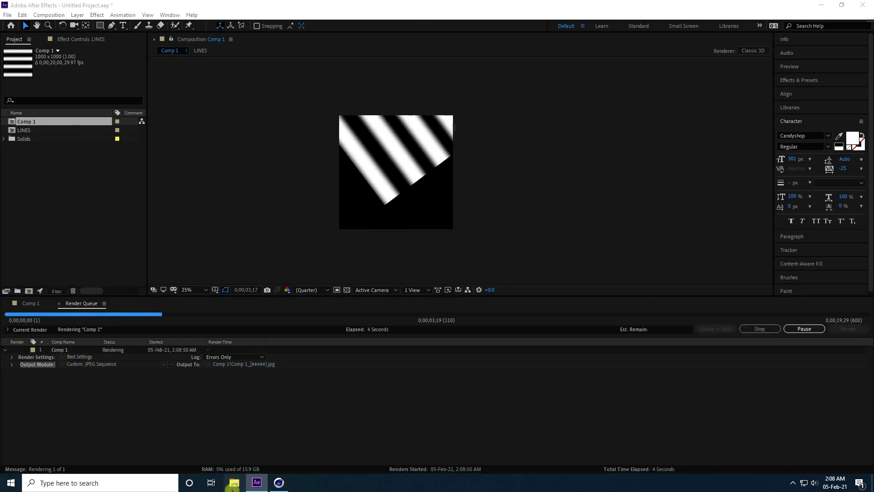
pyautogui.click(234, 483)
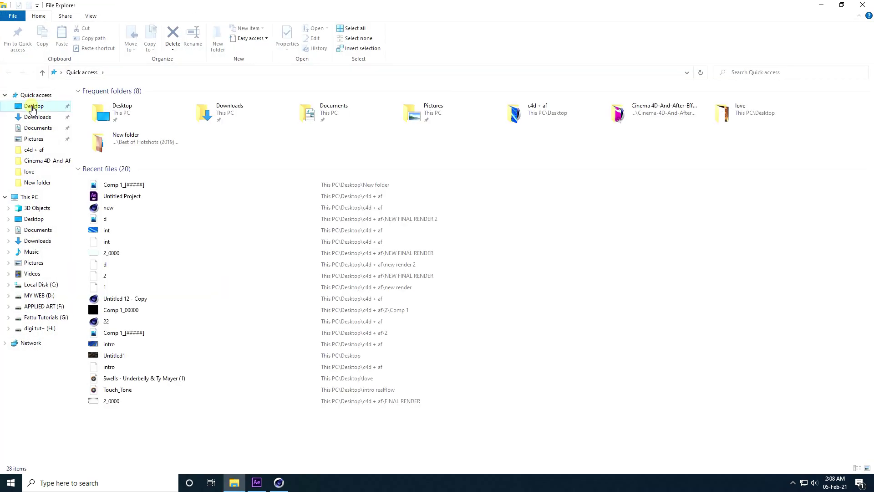
# Step: Browse Desktop > c4d + af > 2 > Comp 1 to check the rendered frames, then return to Cinema 4D
pyautogui.click(35, 107)
pyautogui.click(113, 126)
pyautogui.doubleClick(114, 127)
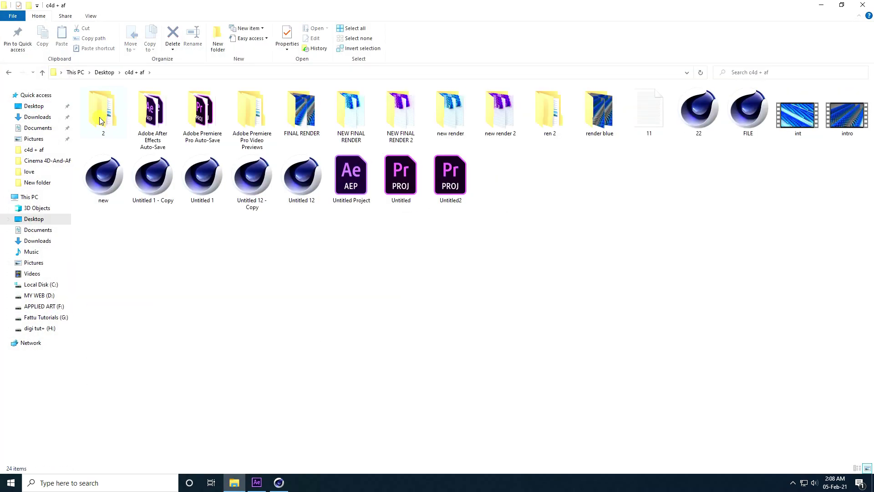
pyautogui.doubleClick(101, 120)
pyautogui.doubleClick(111, 102)
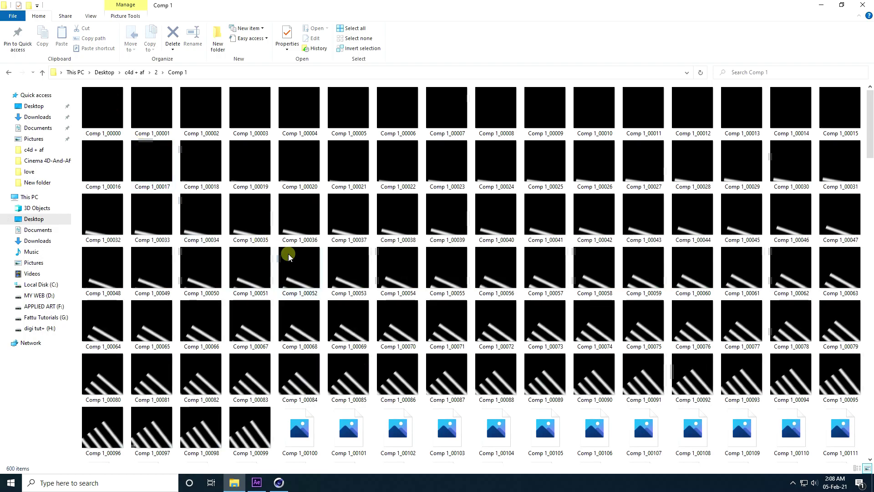
pyautogui.scroll(-8, 288, 255)
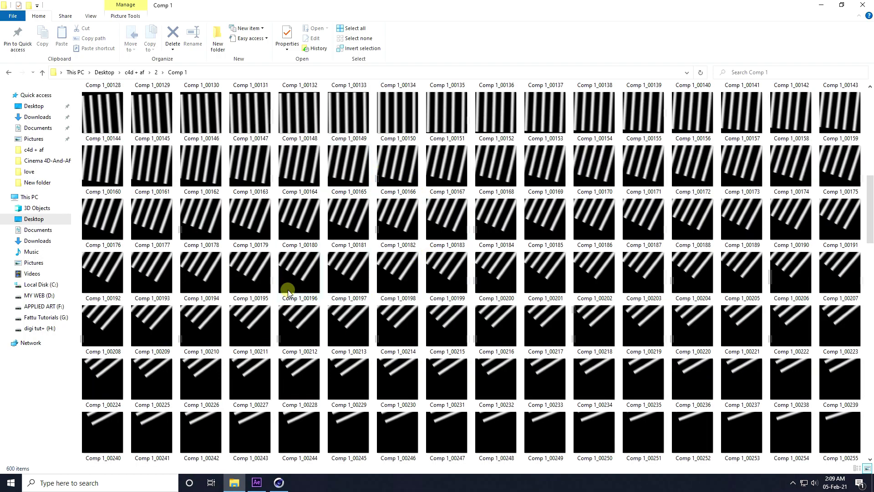
pyautogui.scroll(-12, 288, 290)
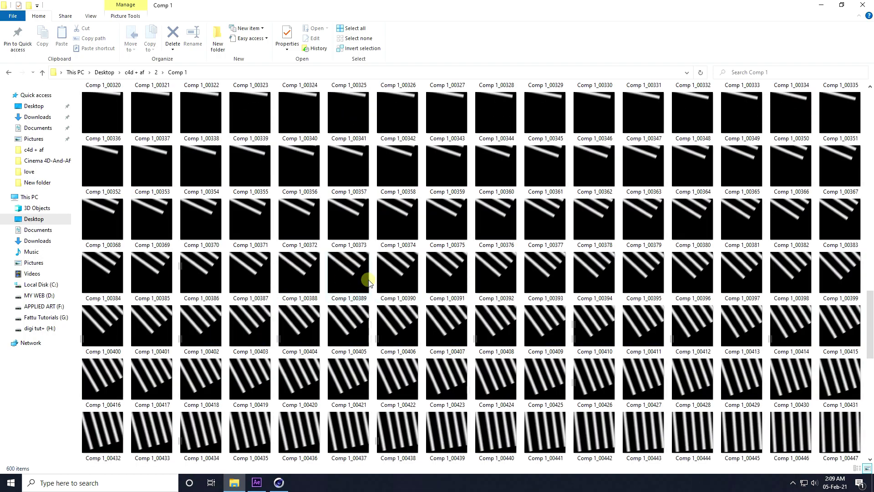
pyautogui.scroll(-6, 369, 281)
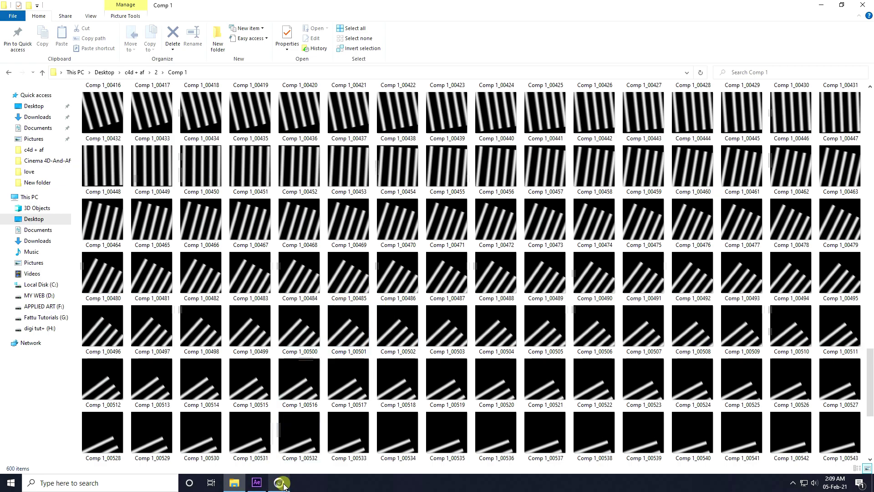
pyautogui.click(282, 486)
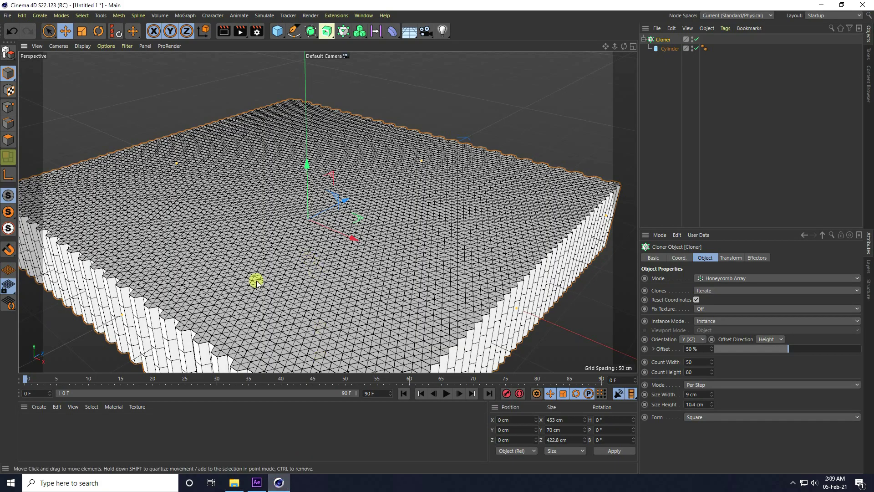
# Step: Create a new material without reflectance, using frame Comp 1_00000 as its colour texture
pyautogui.click(37, 406)
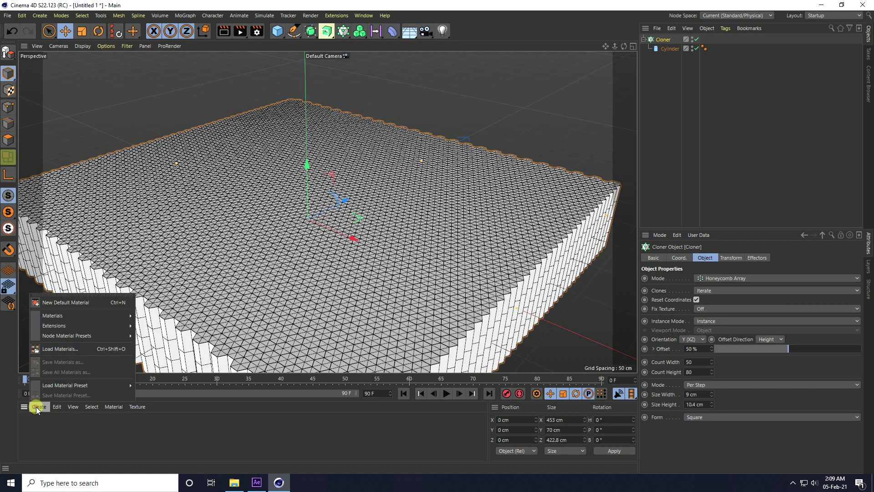
pyautogui.click(83, 303)
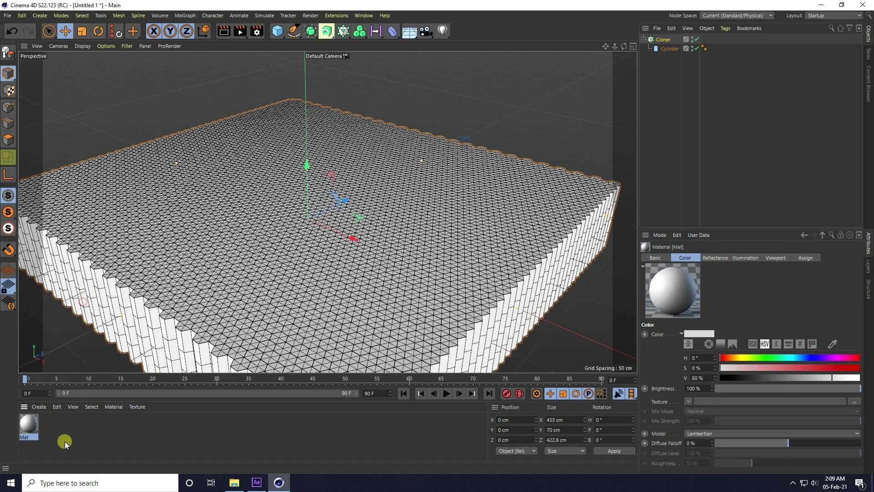
pyautogui.doubleClick(29, 422)
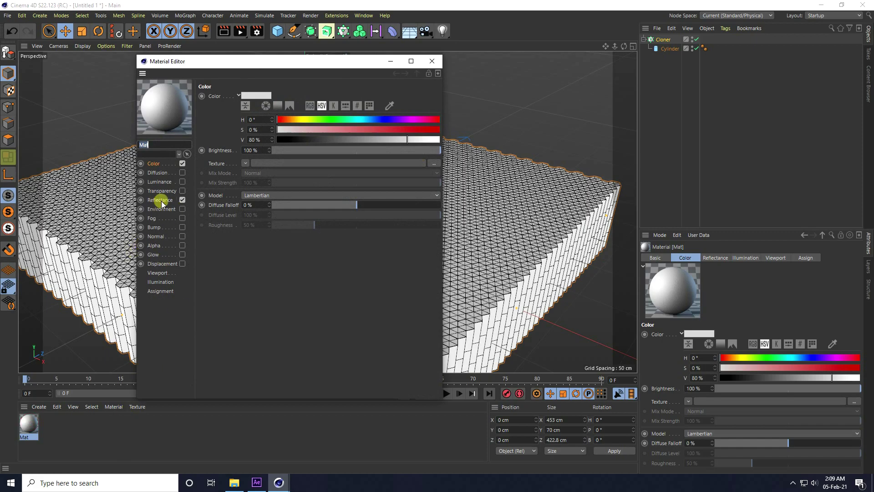
pyautogui.click(182, 200)
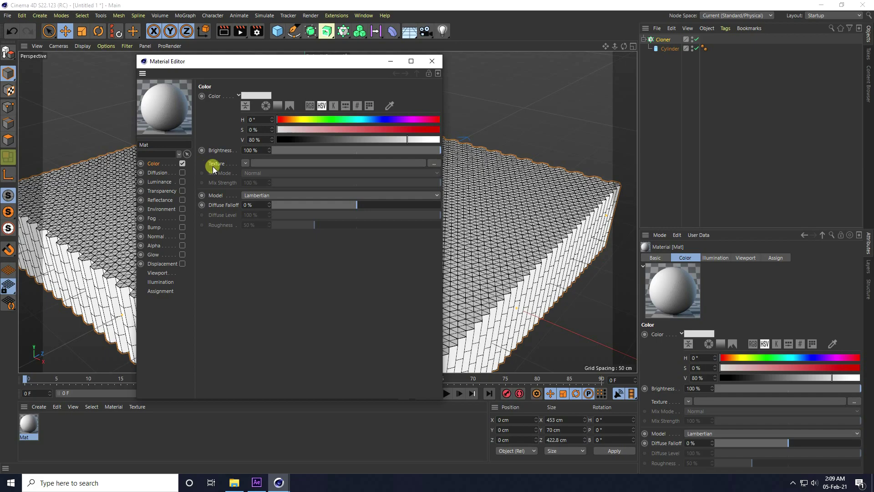
pyautogui.click(433, 163)
pyautogui.click(246, 153)
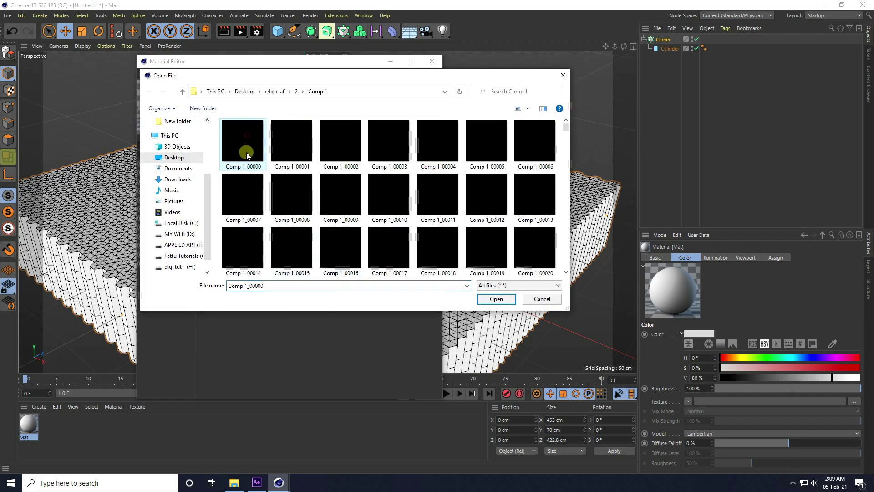
pyautogui.scroll(-3, 524, 192)
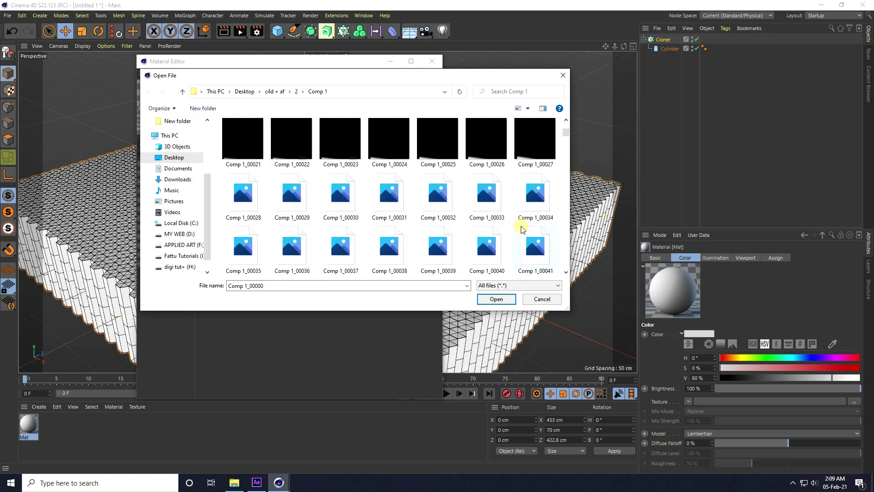
pyautogui.scroll(3, 430, 240)
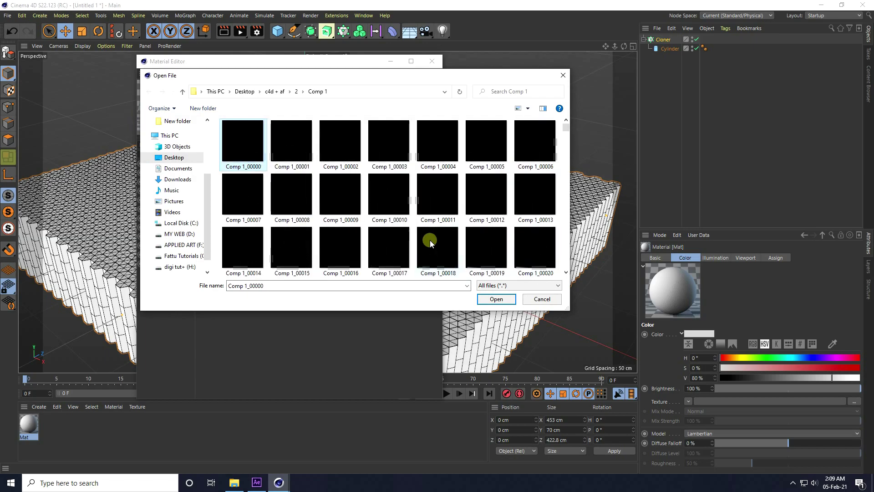
pyautogui.click(502, 301)
pyautogui.click(503, 281)
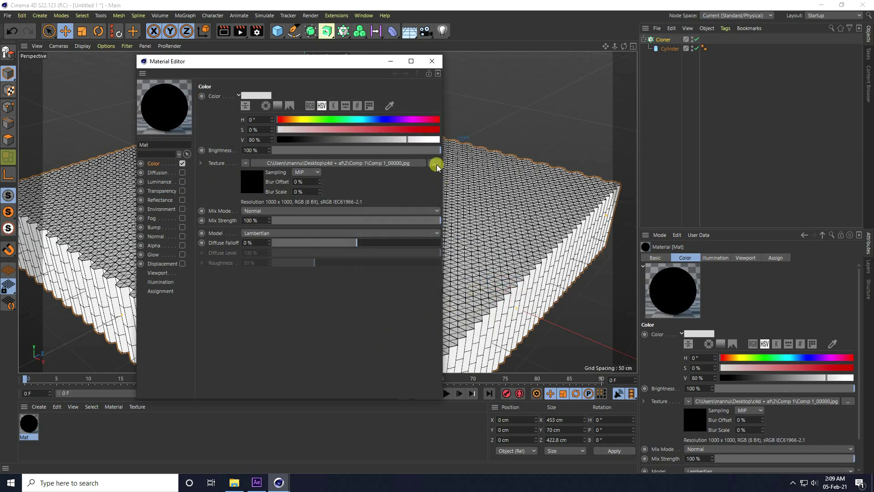
# Step: Calculate the texture's image-sequence animation range, check the Viewport page, and close the material editor
pyautogui.click(248, 183)
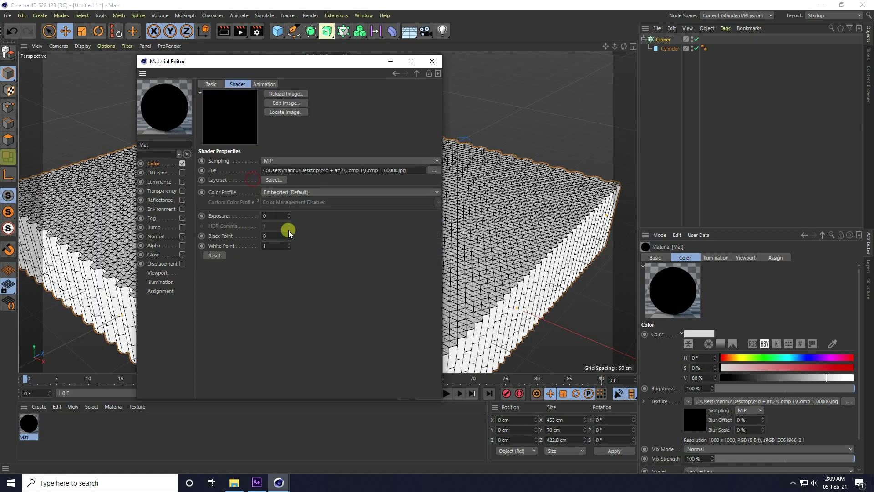
pyautogui.click(262, 85)
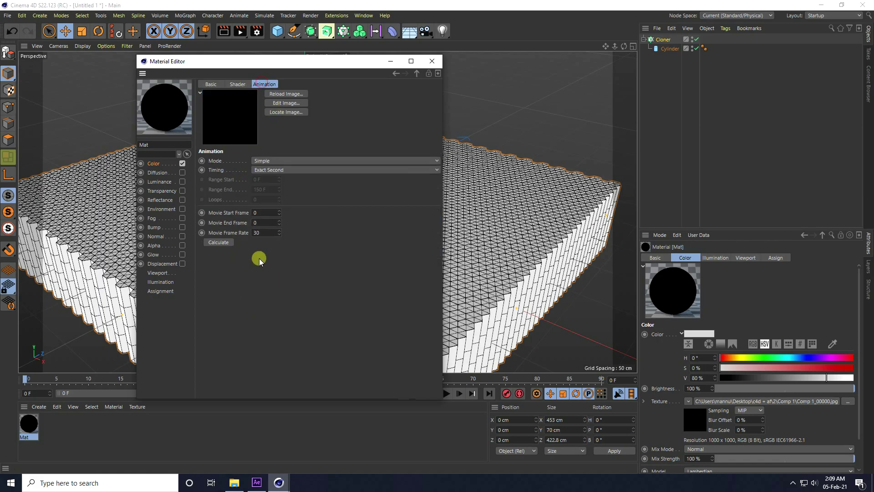
pyautogui.click(220, 243)
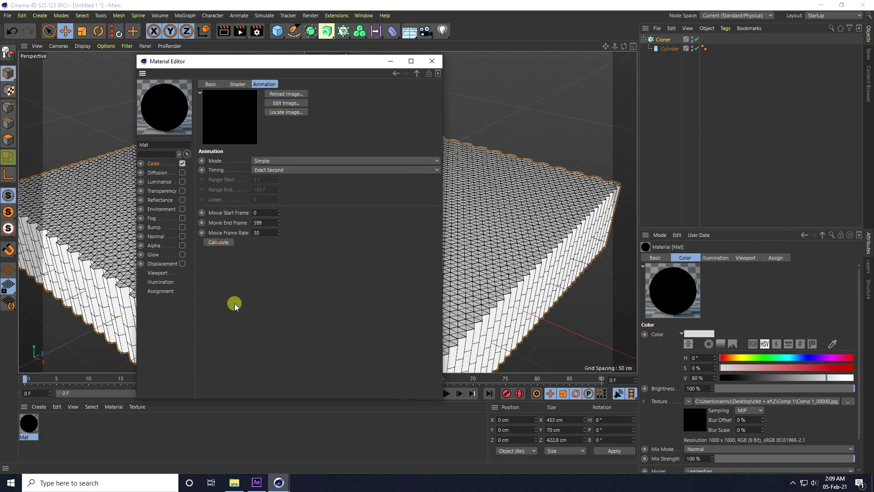
pyautogui.click(224, 248)
pyautogui.click(158, 273)
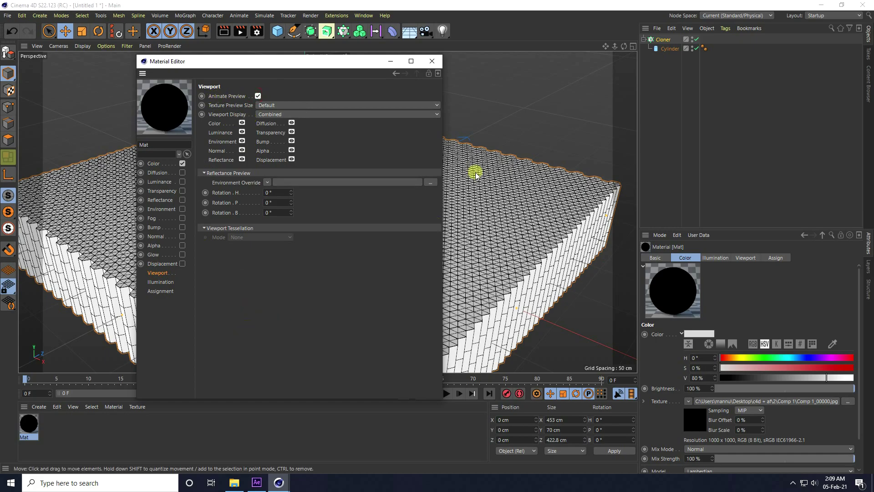
pyautogui.click(431, 61)
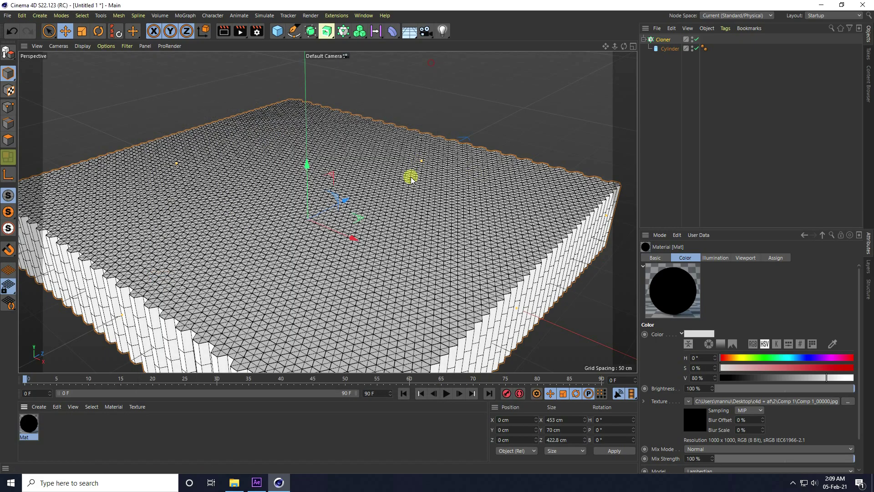
pyautogui.click(663, 39)
# Step: Add a Shader effector to the Cloner and assign it the Mat material
pyautogui.click(182, 16)
pyautogui.moveTo(187, 31)
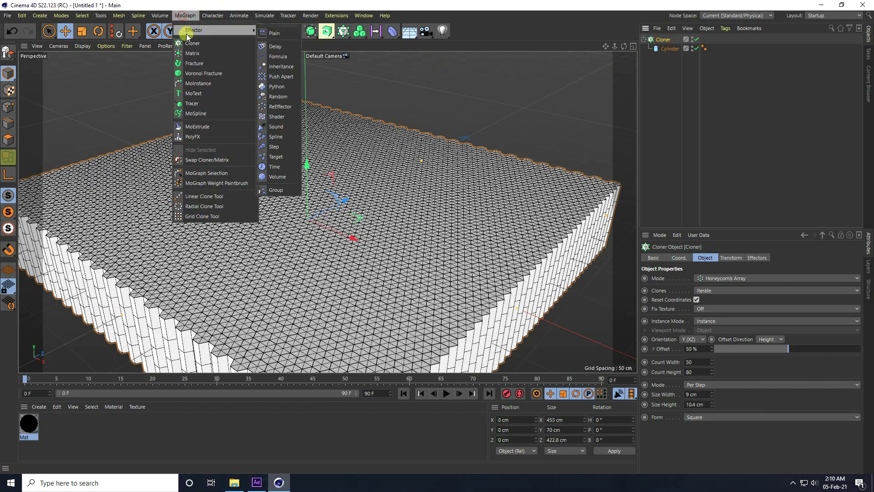
pyautogui.click(275, 117)
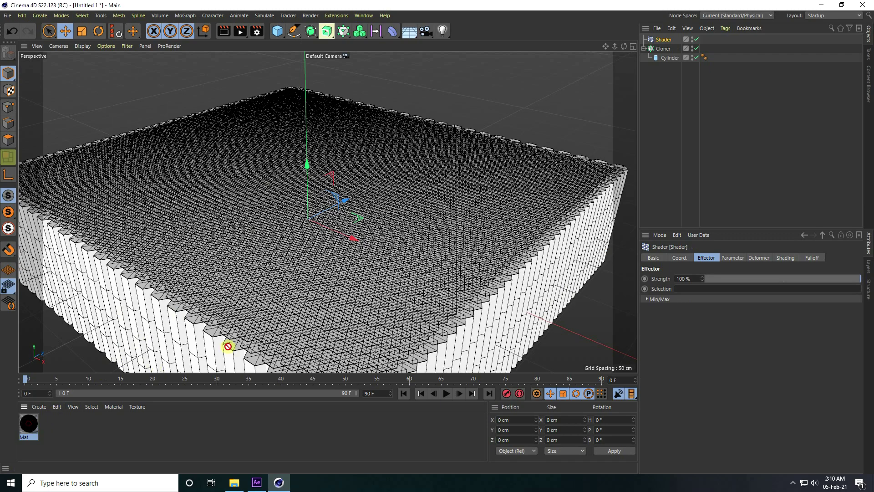
pyautogui.moveTo(228, 346); pyautogui.dragTo(664, 39)
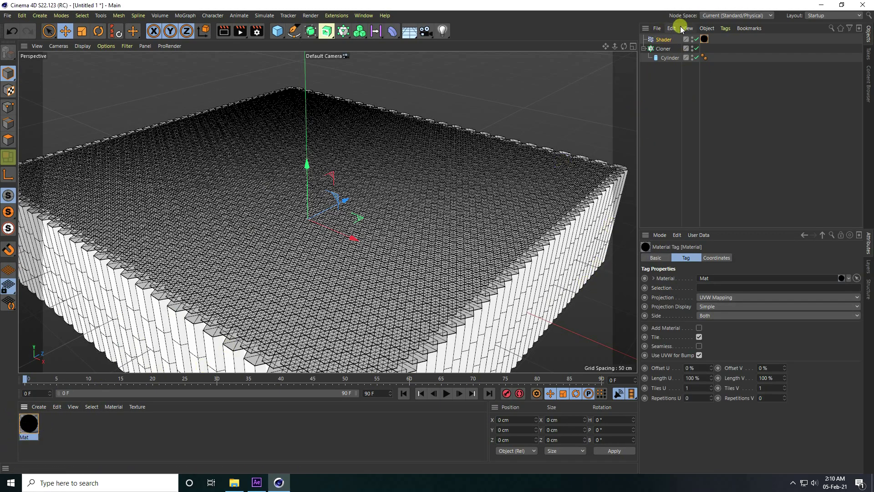
# Step: In the effector's parameters, turn off Scale, enable Position and set P.Y to 35 cm
pyautogui.click(662, 39)
pyautogui.click(732, 258)
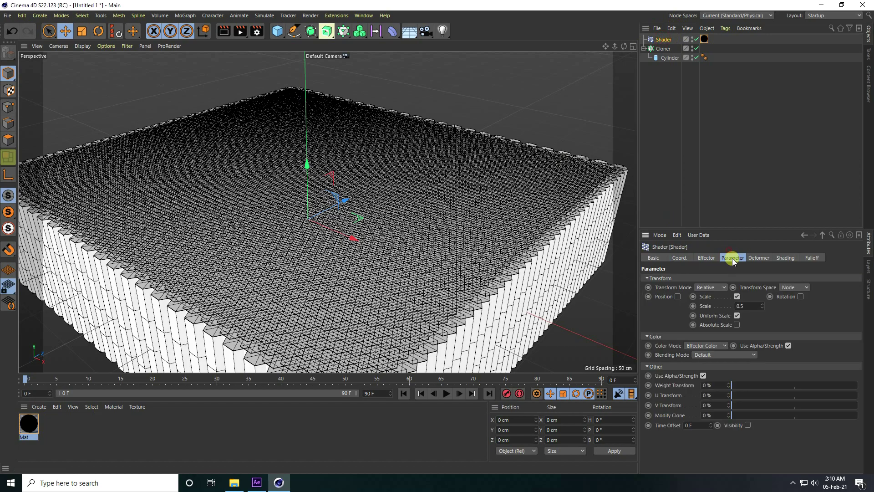
pyautogui.click(737, 296)
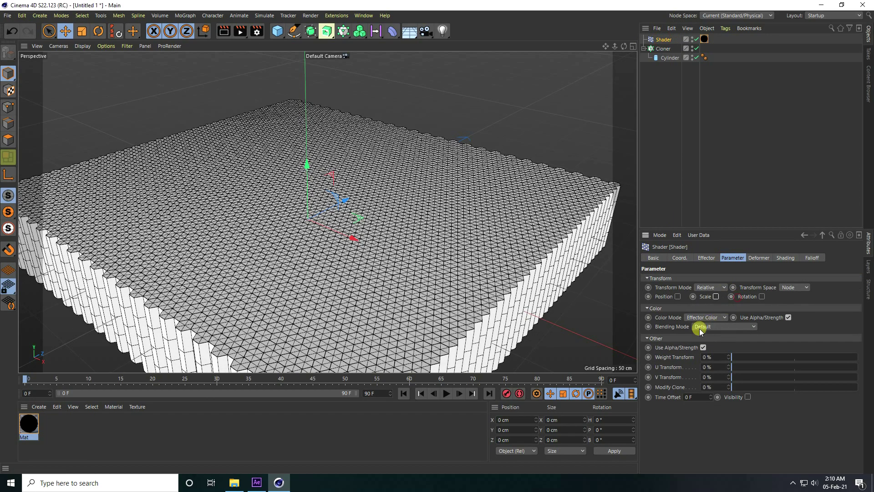
pyautogui.click(677, 297)
pyautogui.moveTo(703, 317); pyautogui.dragTo(704, 317)
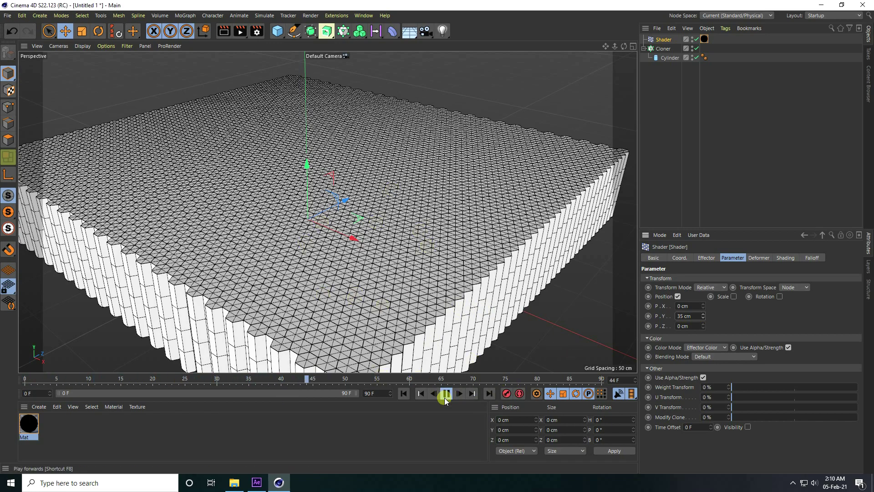
pyautogui.click(785, 258)
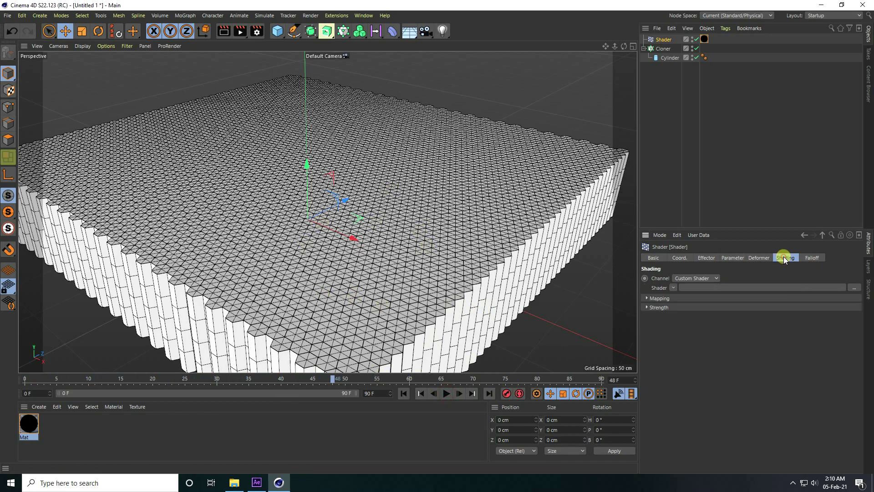
# Step: Set the Shader effector's Channel to Color and play from the start to watch rows rise
pyautogui.click(685, 278)
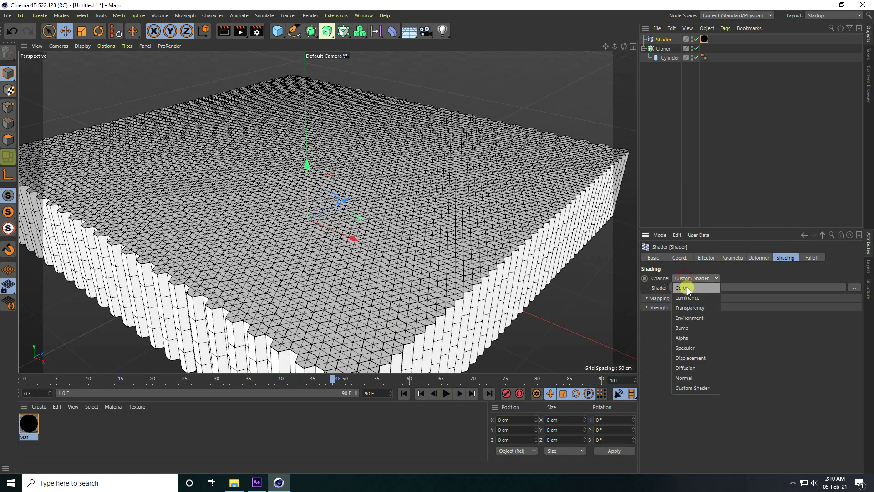
pyautogui.click(686, 290)
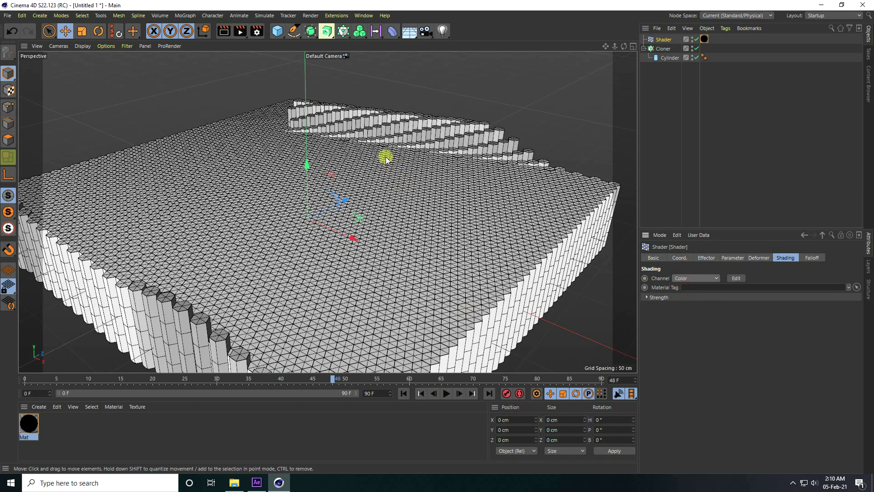
pyautogui.click(406, 395)
pyautogui.click(447, 395)
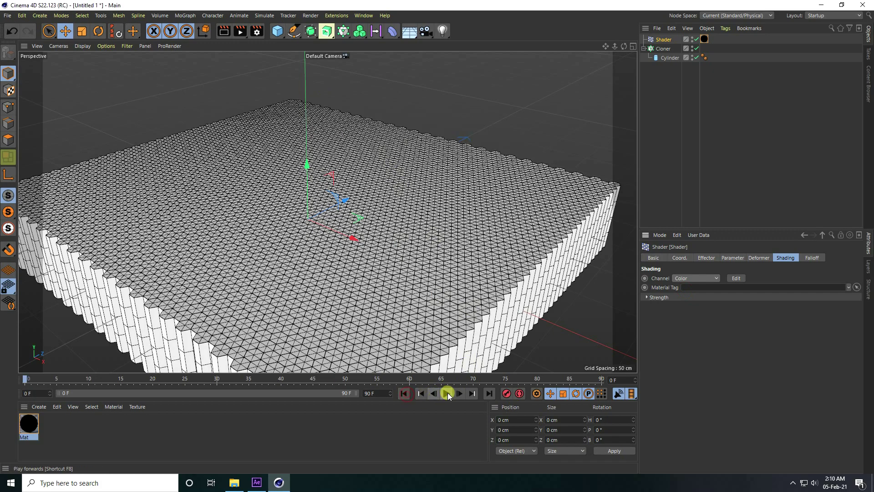
pyautogui.scroll(2, 445, 122)
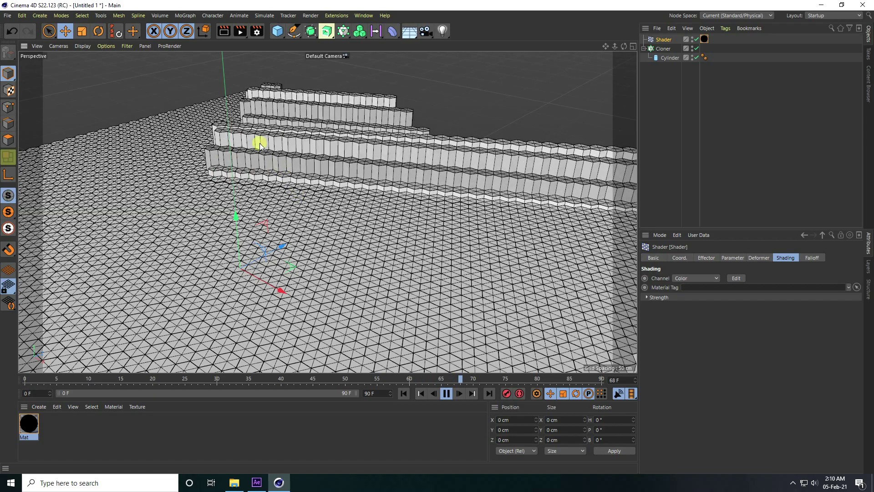
pyautogui.moveTo(605, 46); pyautogui.dragTo(435, 209)
pyautogui.click(446, 394)
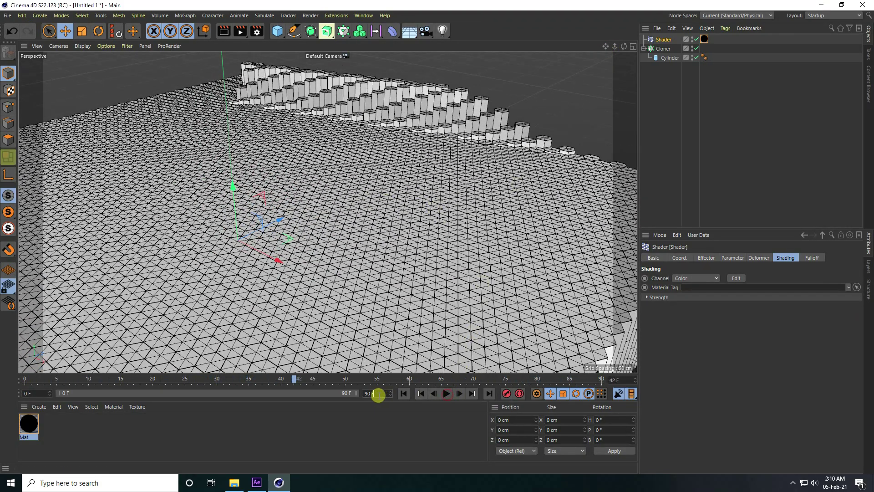
# Step: Extend the animation and preview range to 500 frames and play it
pyautogui.press('Return')
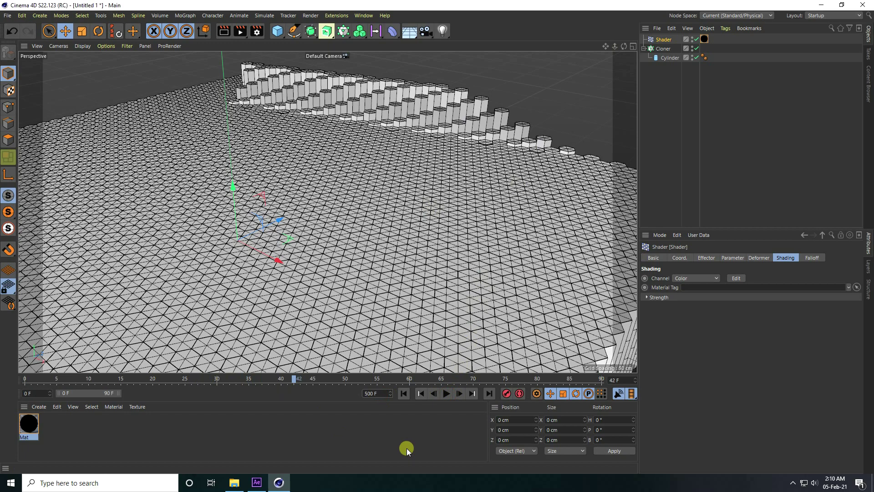
pyautogui.moveTo(126, 394); pyautogui.dragTo(422, 407)
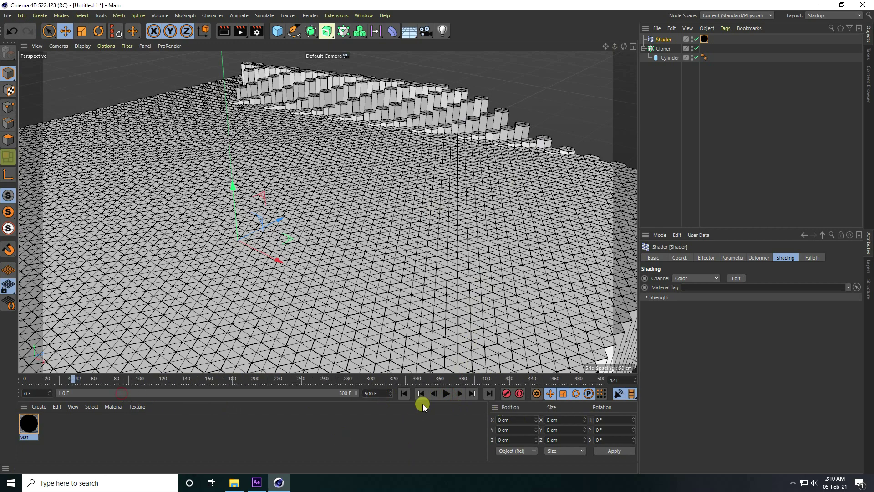
pyautogui.click(445, 394)
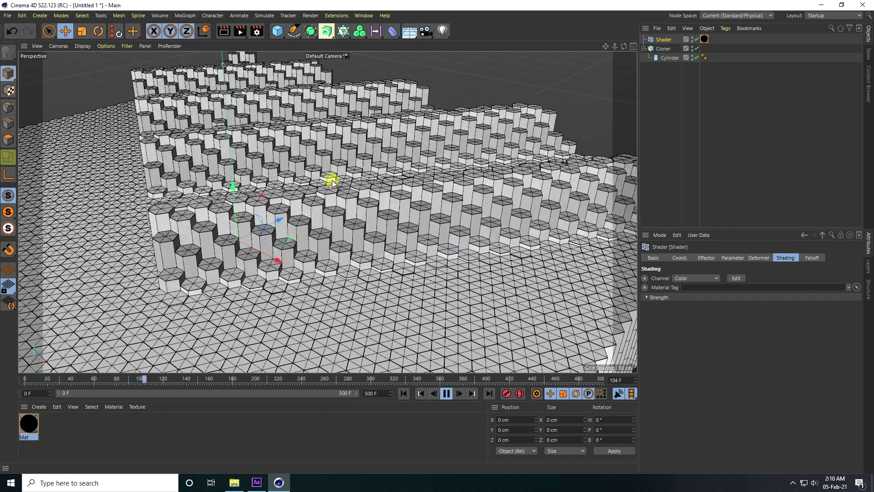
pyautogui.click(446, 393)
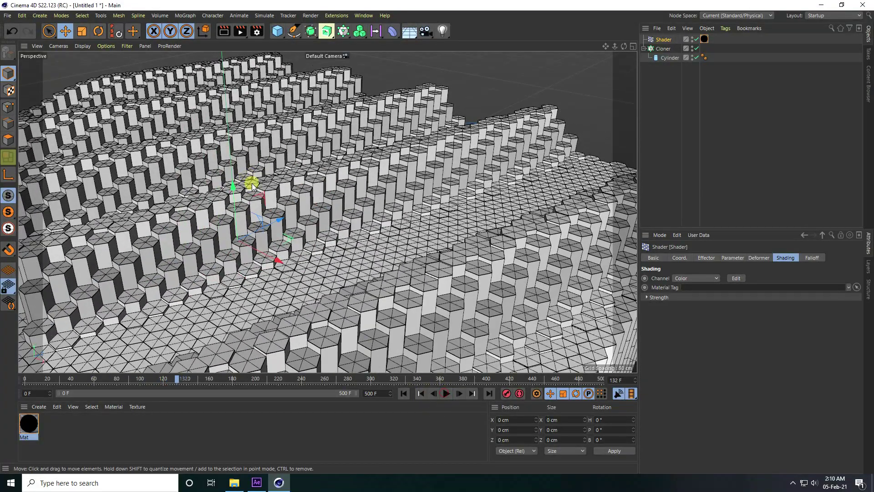
# Step: Raise the Shader effector's Strength to 150 % and replay the animation from frame 0
pyautogui.click(707, 258)
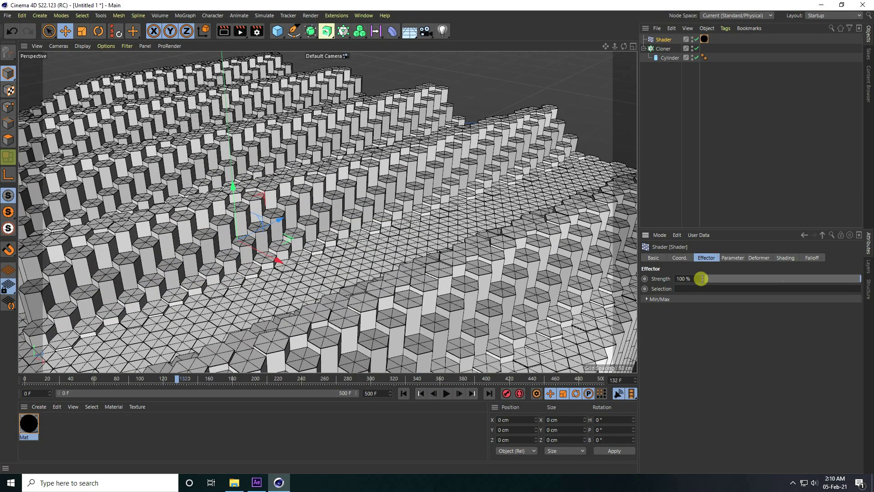
pyautogui.moveTo(702, 278); pyautogui.dragTo(702, 277)
pyautogui.click(404, 393)
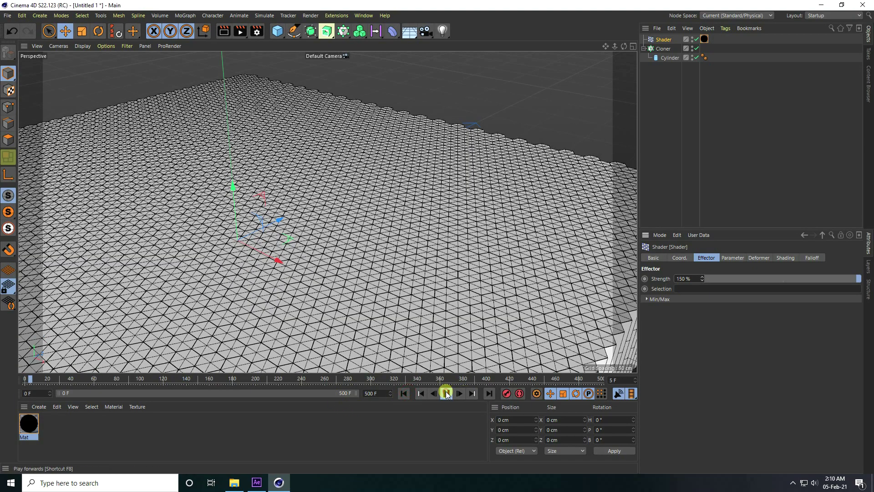
pyautogui.click(446, 394)
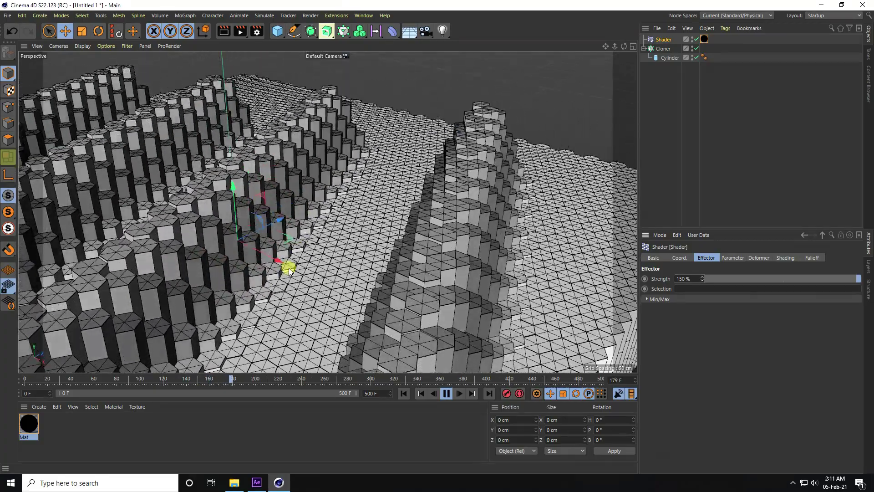
pyautogui.click(447, 393)
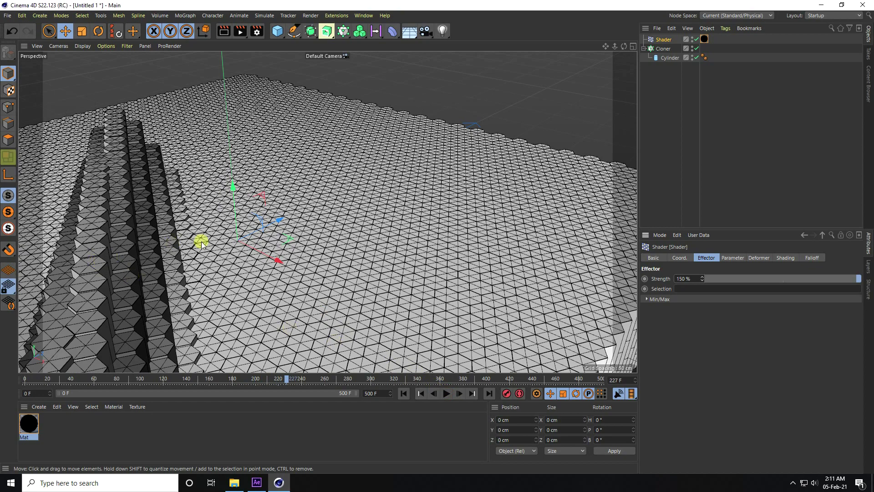
pyautogui.click(662, 49)
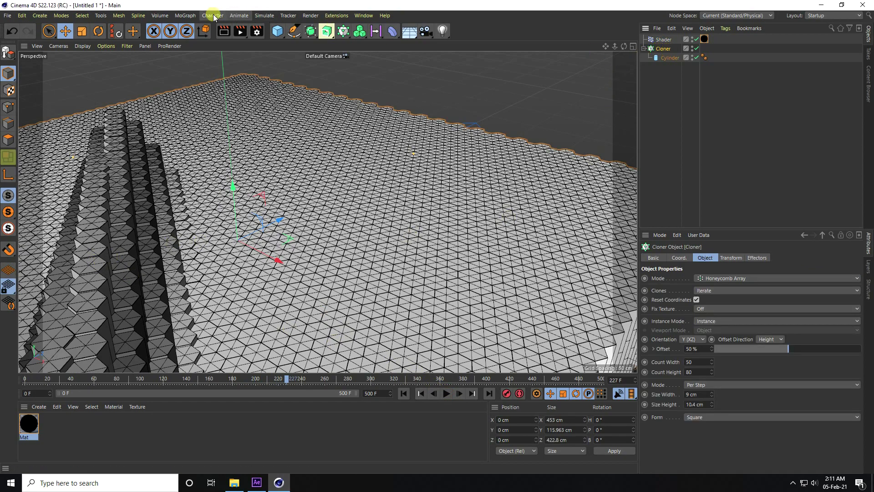
# Step: Add a Delay effector to the Cloner in Spring mode with 60 % strength
pyautogui.click(185, 16)
pyautogui.moveTo(219, 30)
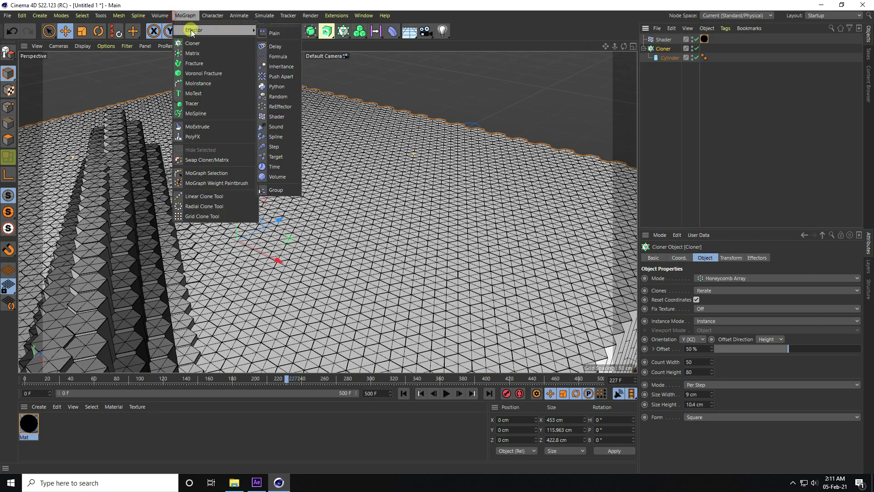
pyautogui.click(275, 46)
pyautogui.click(690, 302)
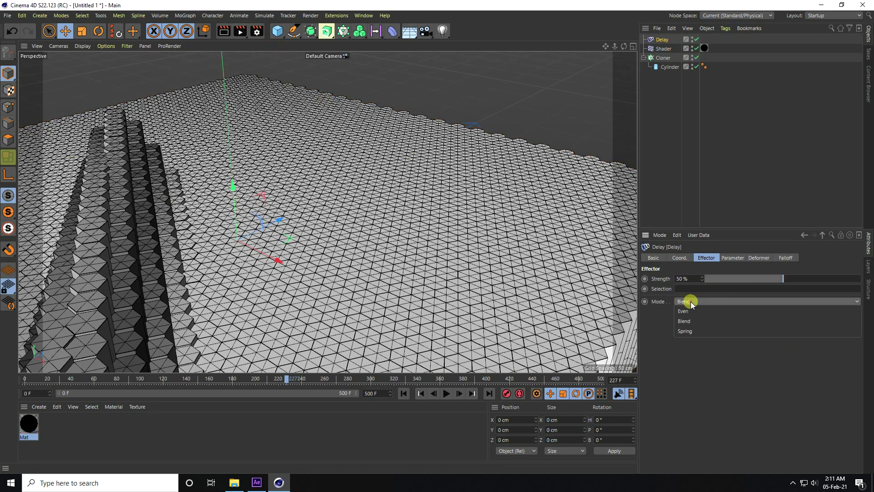
pyautogui.click(686, 330)
pyautogui.click(689, 279)
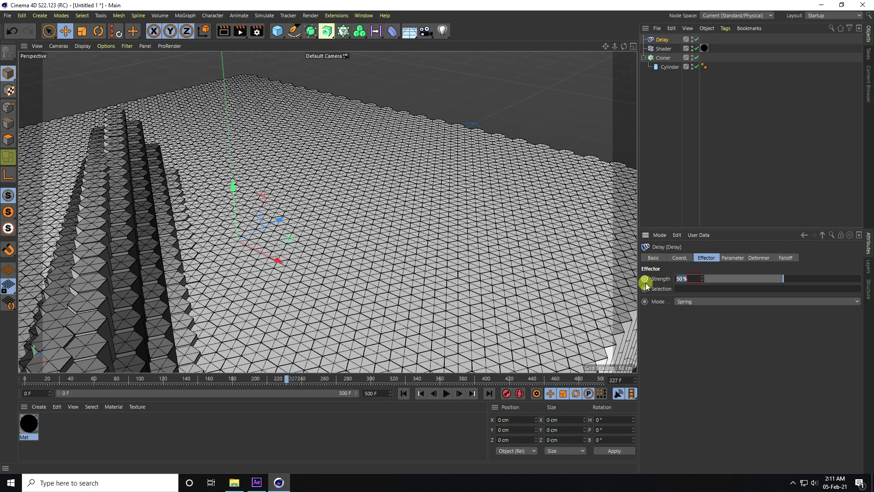
pyautogui.write('60')
pyautogui.press('Return')
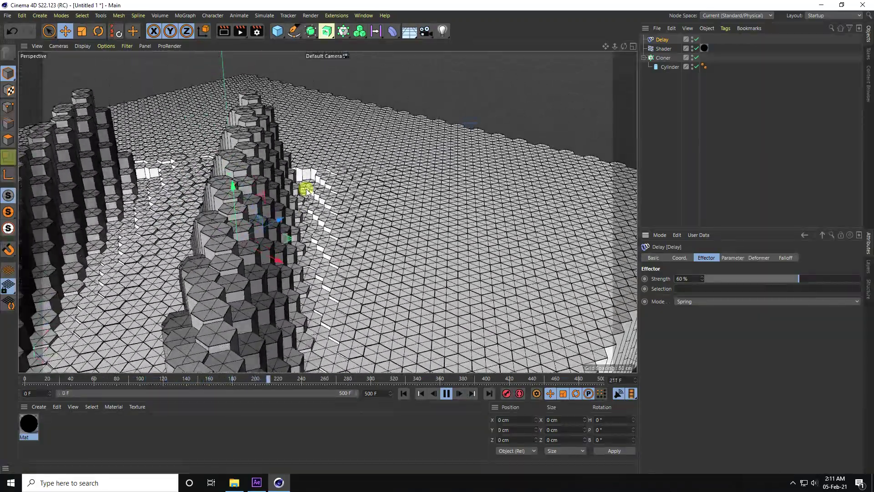
# Step: Watch the springy rising columns, zooming and panning across the honeycomb field, then stop playback
pyautogui.moveTo(617, 45); pyautogui.dragTo(439, 244)
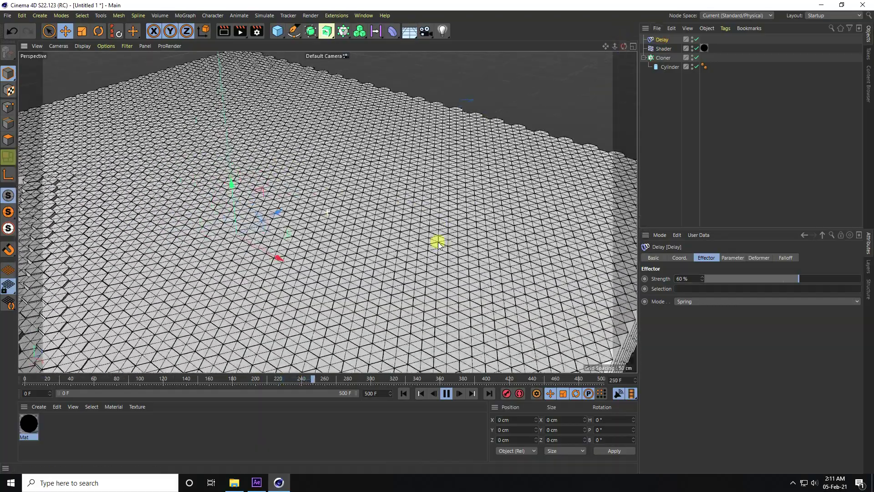
pyautogui.moveTo(599, 45); pyautogui.dragTo(507, 208)
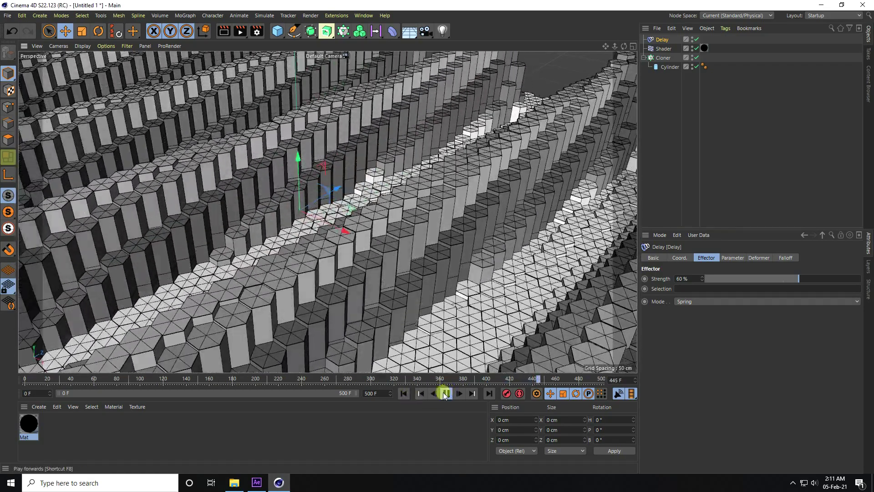
pyautogui.click(444, 393)
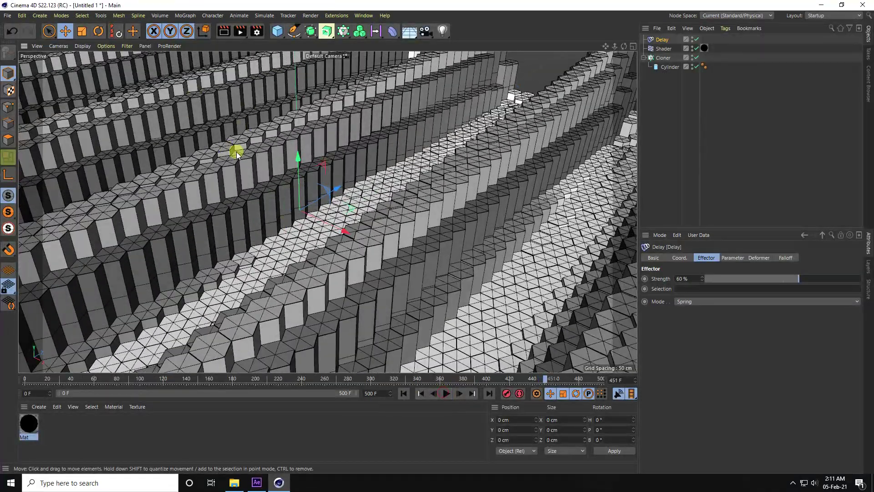
pyautogui.click(39, 406)
# Step: Load the materials from the file 'new' into the Material Manager and rewind to frame 0
pyautogui.click(50, 349)
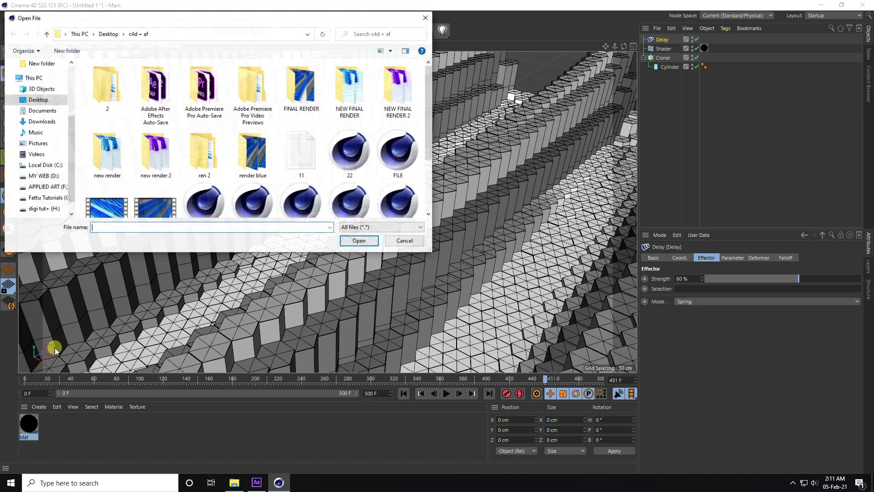
pyautogui.scroll(-3, 210, 150)
pyautogui.click(210, 150)
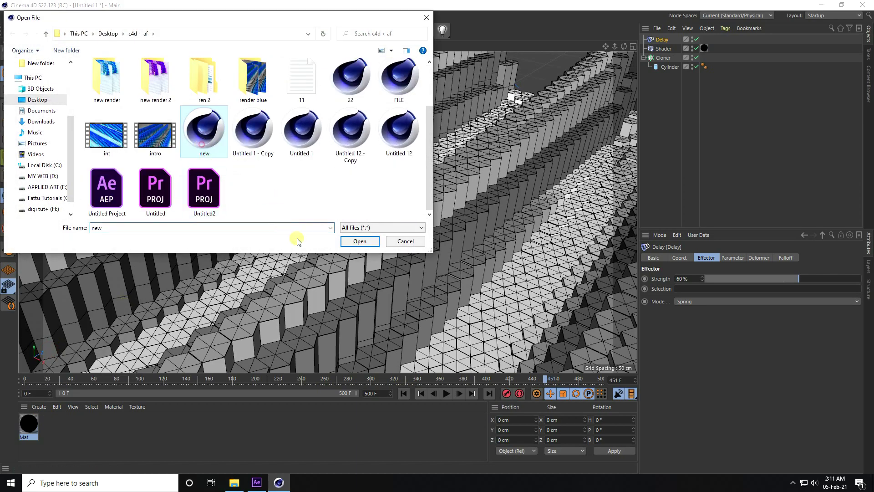
pyautogui.click(357, 241)
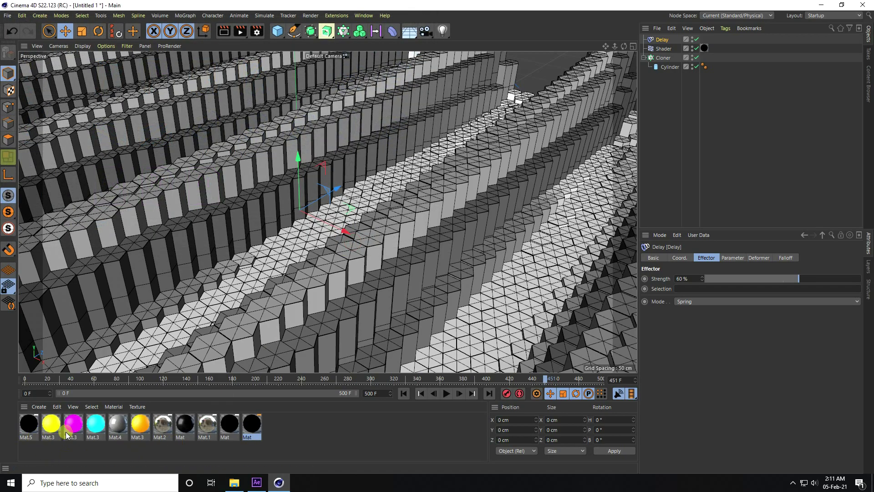
pyautogui.moveTo(286, 430); pyautogui.dragTo(17, 441)
pyautogui.click(331, 441)
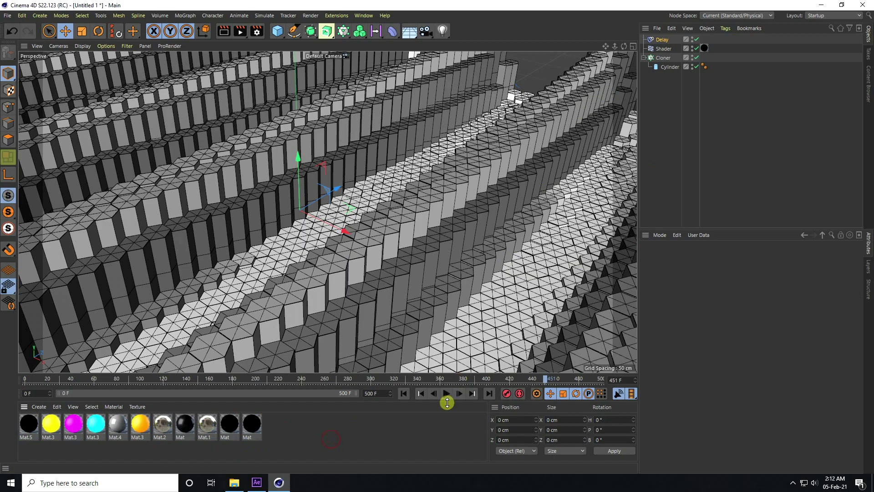
pyautogui.click(404, 394)
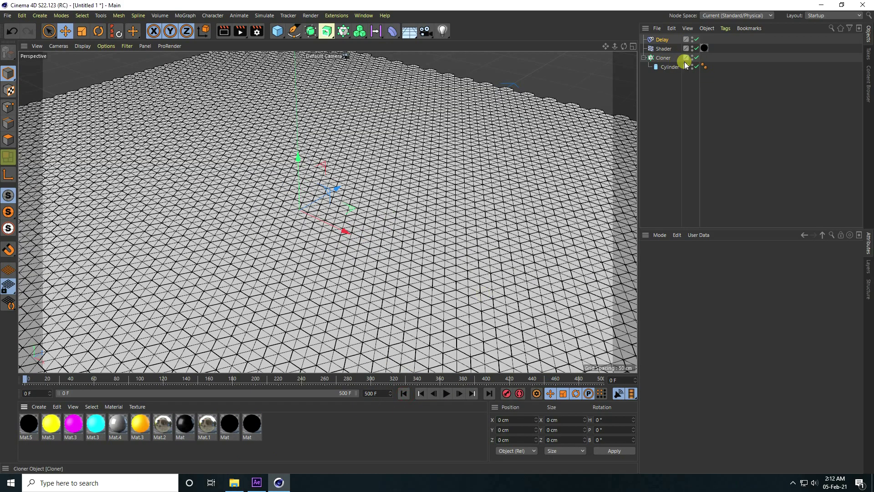
# Step: Disable the Cloner, make the Cylinder editable and switch to Edges mode
pyautogui.click(695, 57)
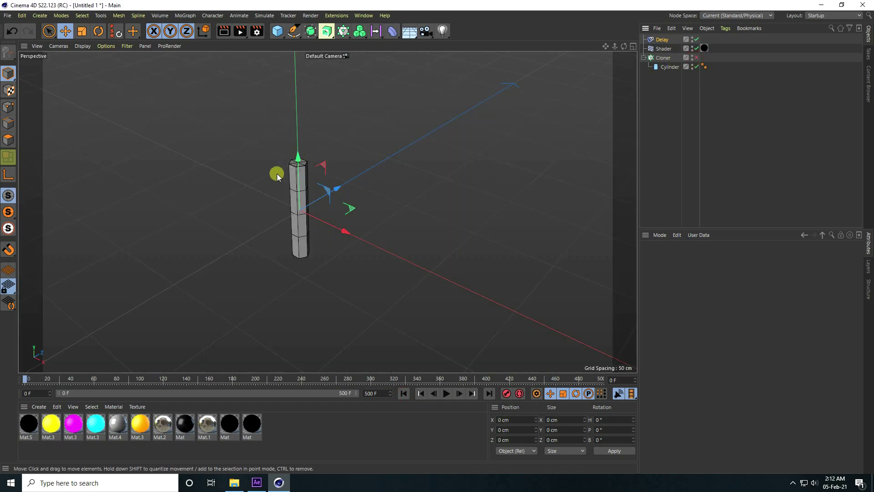
pyautogui.scroll(8, 278, 176)
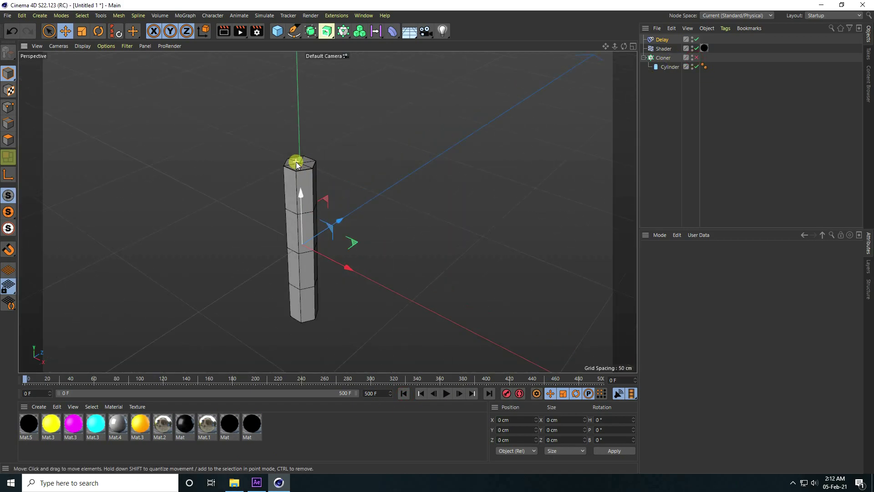
pyautogui.click(669, 67)
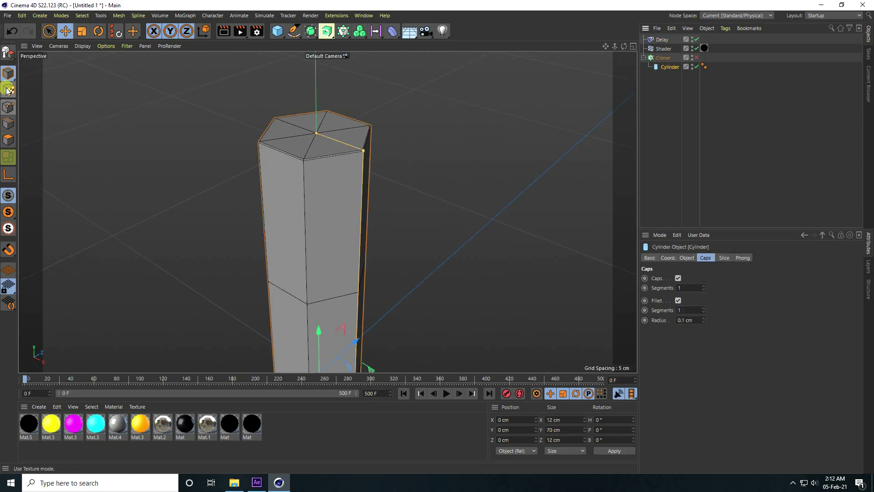
pyautogui.click(8, 55)
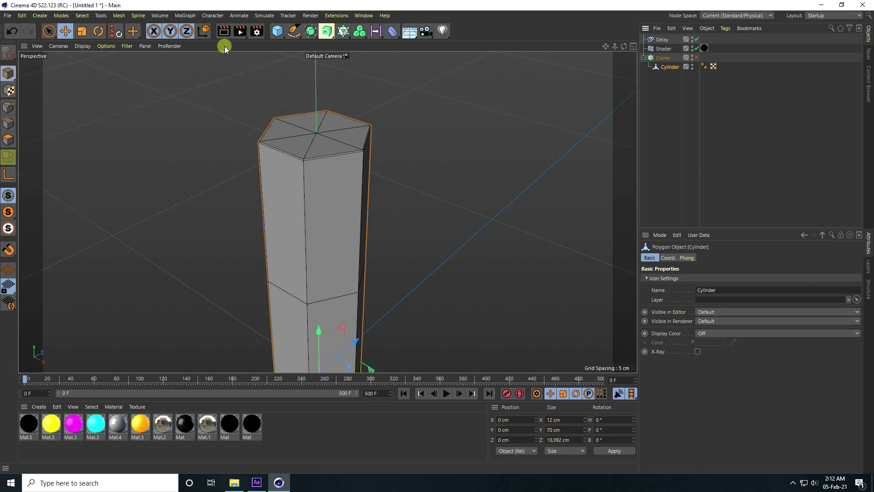
pyautogui.click(293, 172)
pyautogui.click(9, 123)
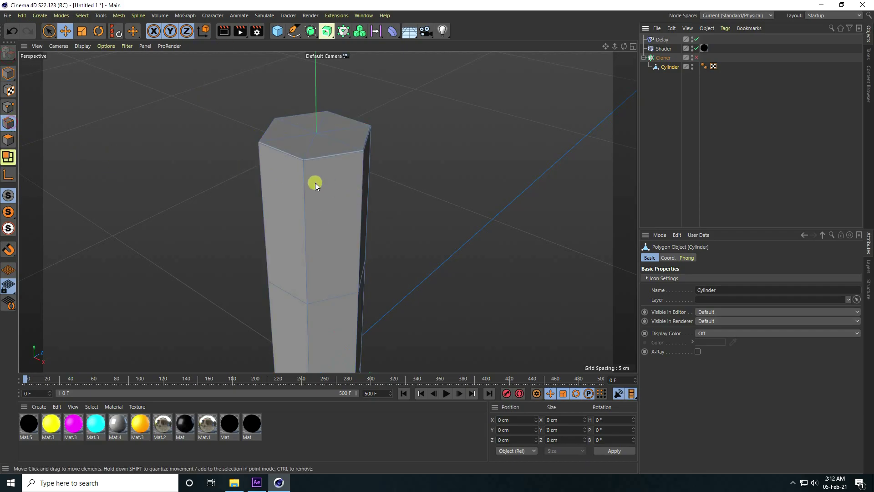
# Step: Cut a new edge loop just below the cylinder's top with Loop/Path Cut
pyautogui.rightClick(304, 165)
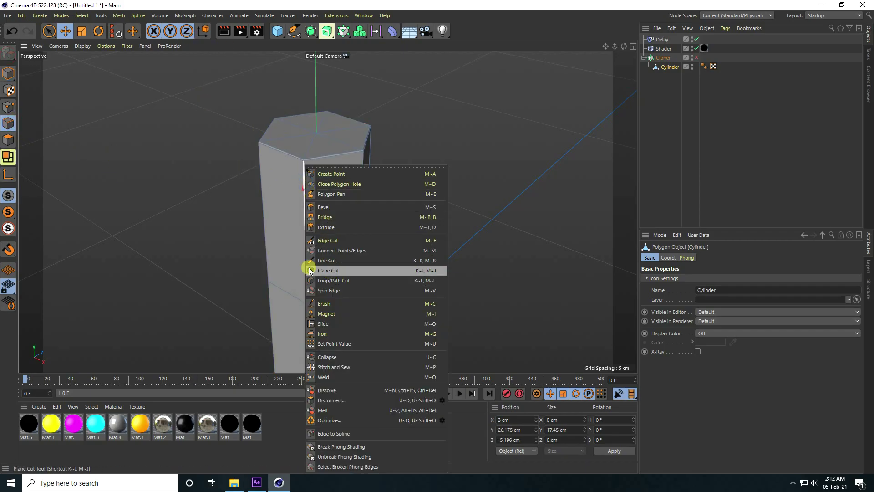
pyautogui.click(329, 271)
pyautogui.rightClick(305, 191)
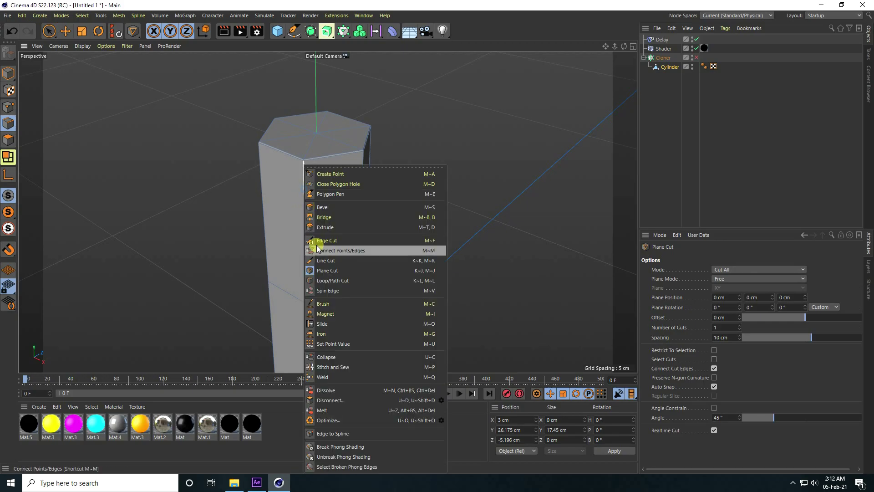
pyautogui.click(323, 280)
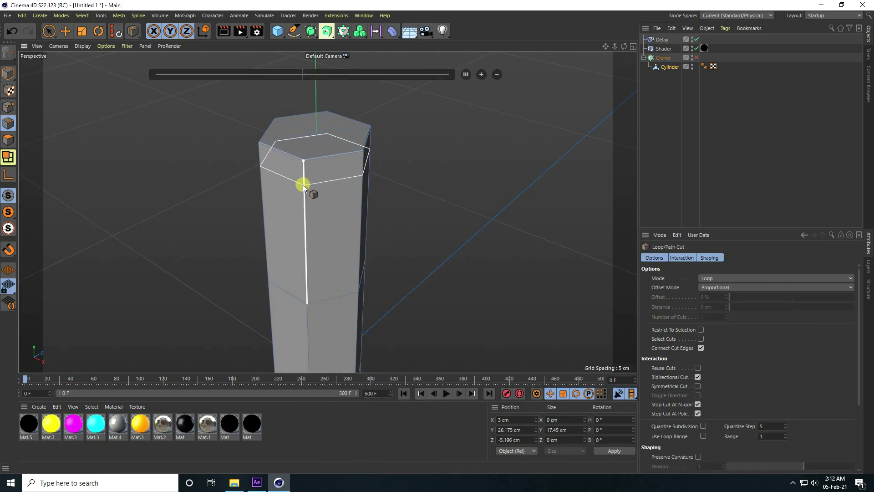
pyautogui.click(303, 184)
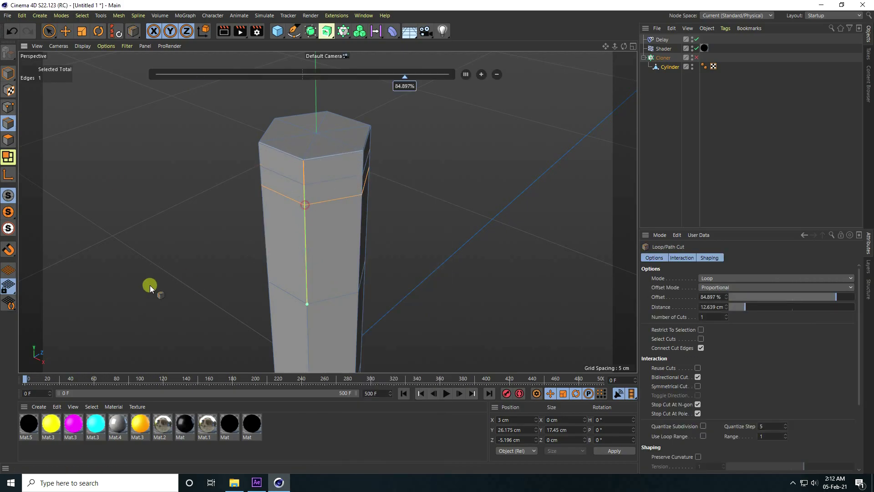
# Step: Return to Model mode with the Move tool, then switch to Polygons mode
pyautogui.click(8, 73)
pyautogui.click(64, 36)
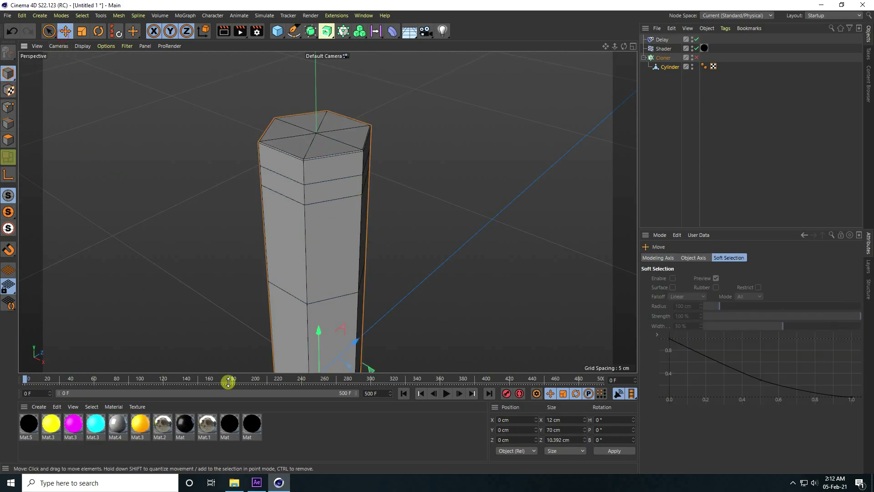
pyautogui.click(62, 16)
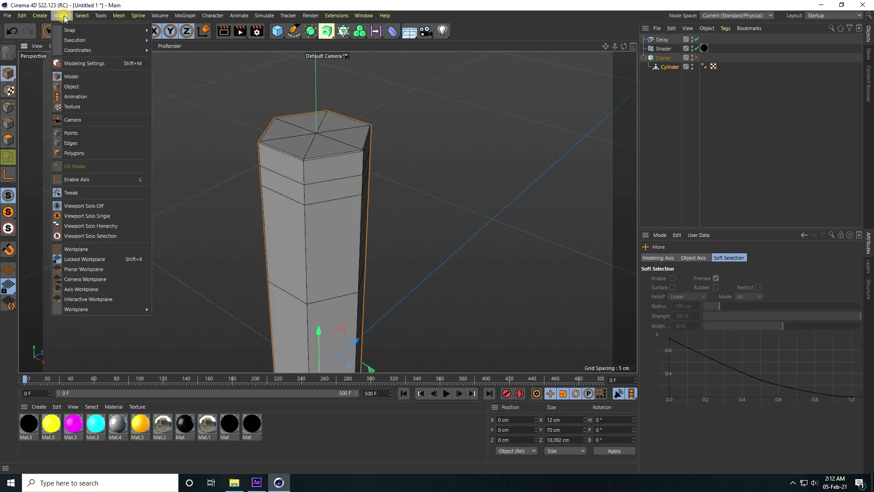
pyautogui.moveTo(86, 18)
pyautogui.click(9, 137)
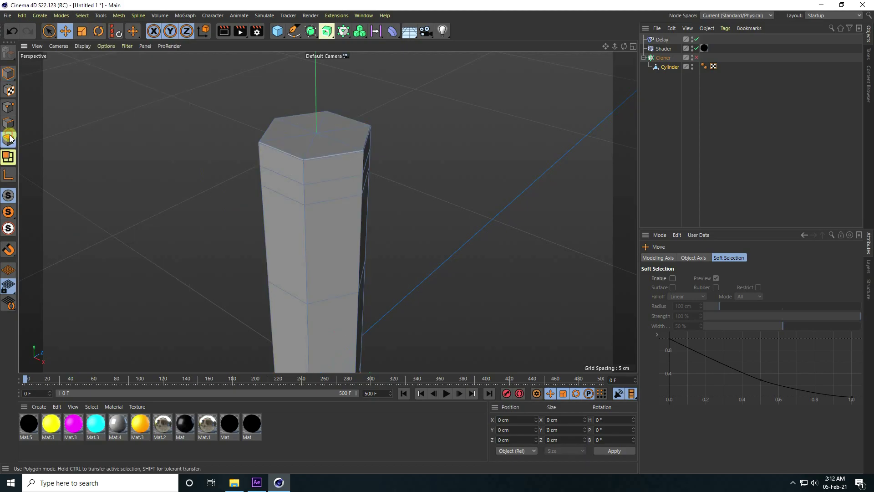
pyautogui.click(82, 16)
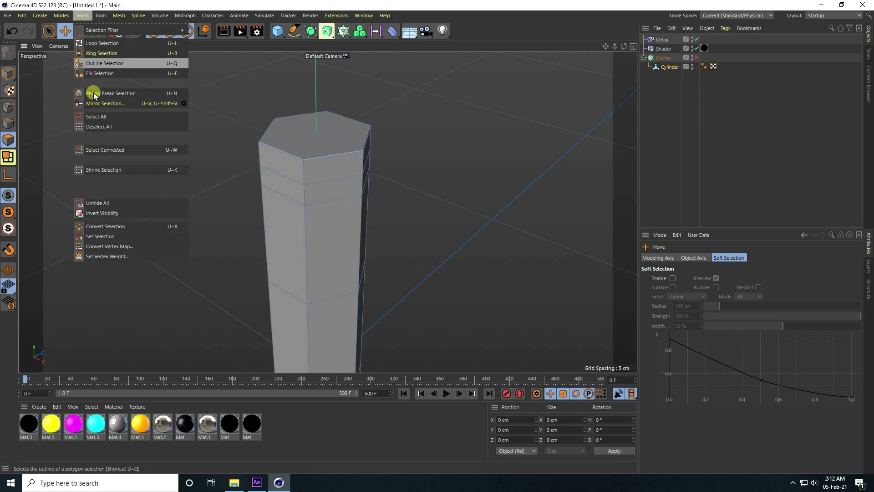
# Step: Loop-select the polygon ring near the column top and apply the cyan Mat.3 to it
pyautogui.click(101, 43)
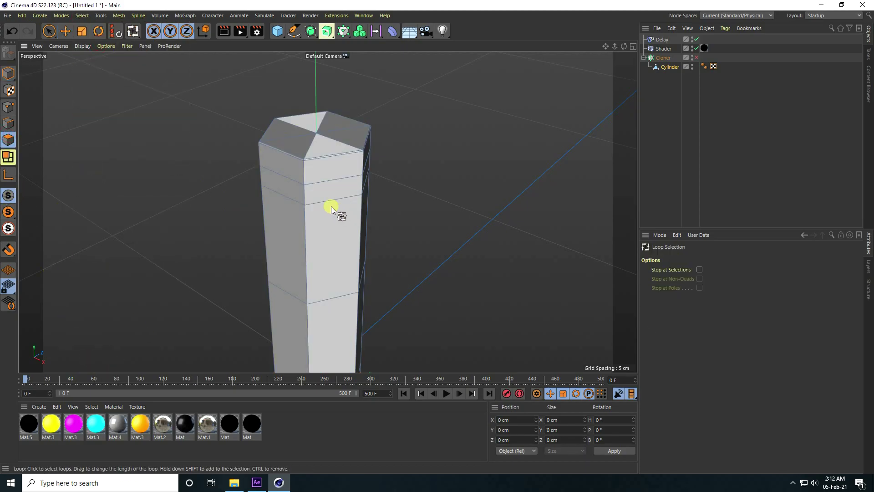
pyautogui.click(302, 195)
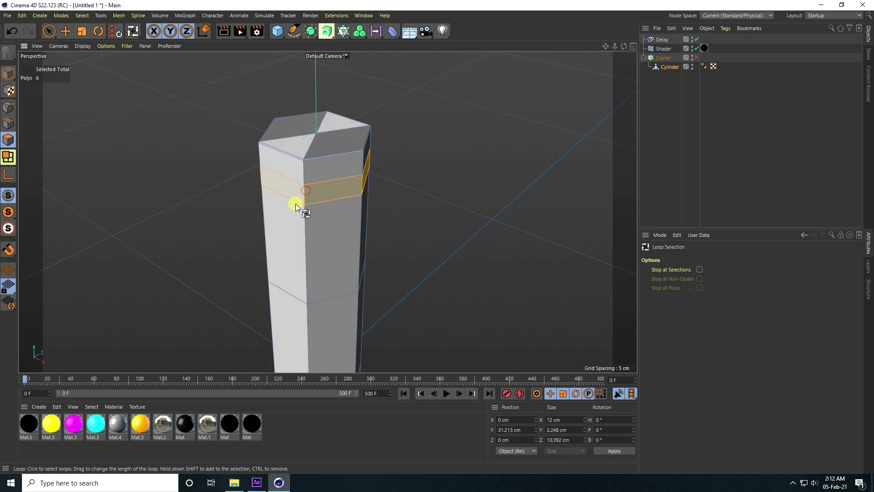
pyautogui.rightClick(95, 428)
pyautogui.click(115, 292)
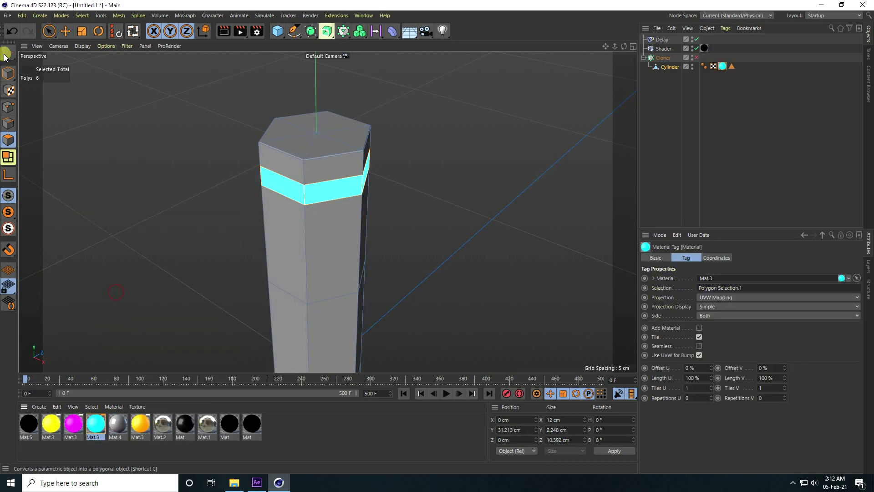
# Step: Return to Model mode, re-enable the Cloner and play back the animated field
pyautogui.click(8, 73)
pyautogui.click(65, 31)
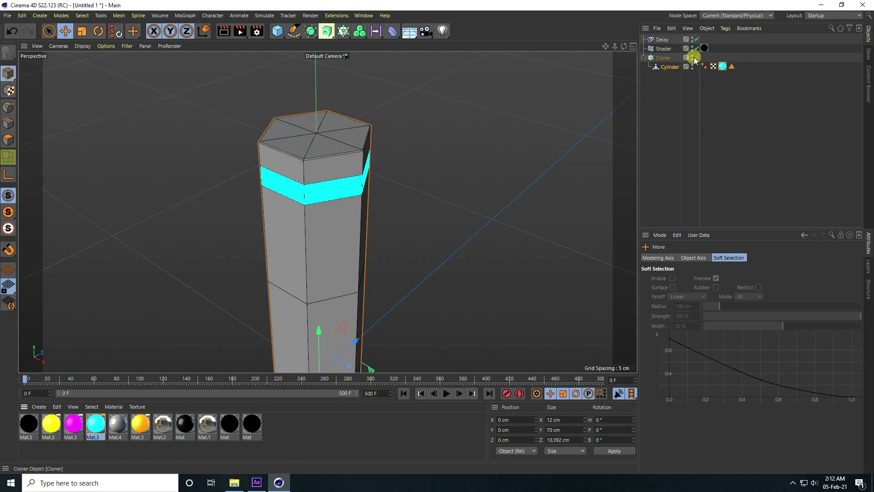
pyautogui.click(696, 58)
pyautogui.scroll(-5, 354, 205)
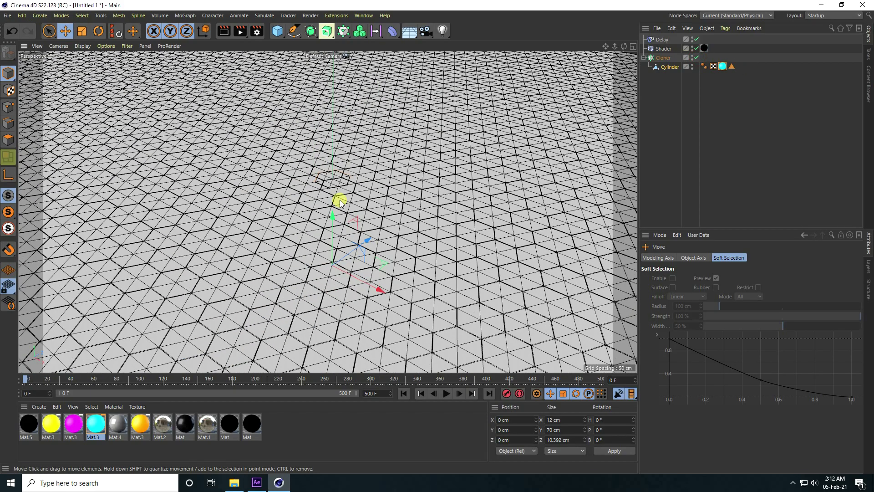
pyautogui.scroll(-3, 340, 202)
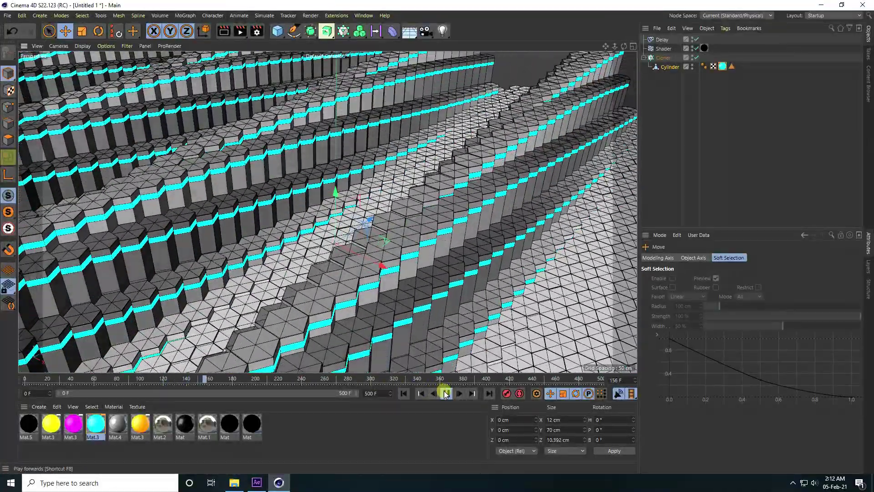
pyautogui.click(446, 395)
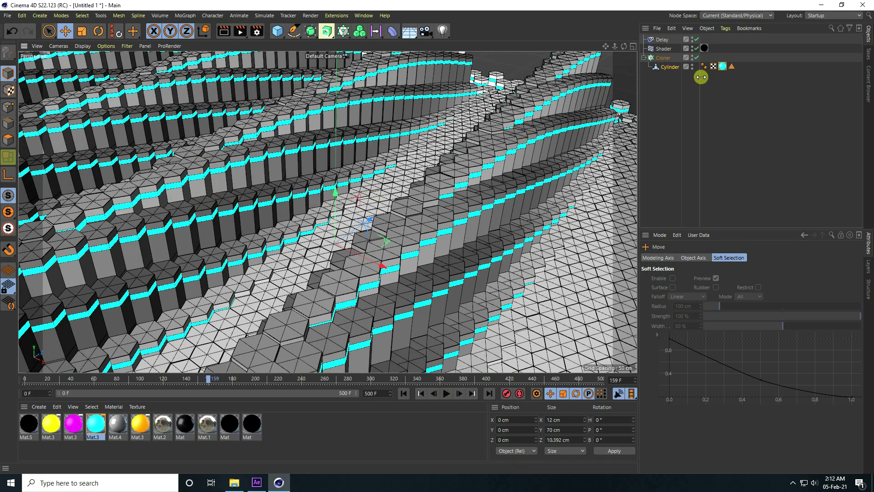
# Step: Set the Shader effector to Custom Color with saturation 100% and hue 220° (blue)
pyautogui.click(664, 50)
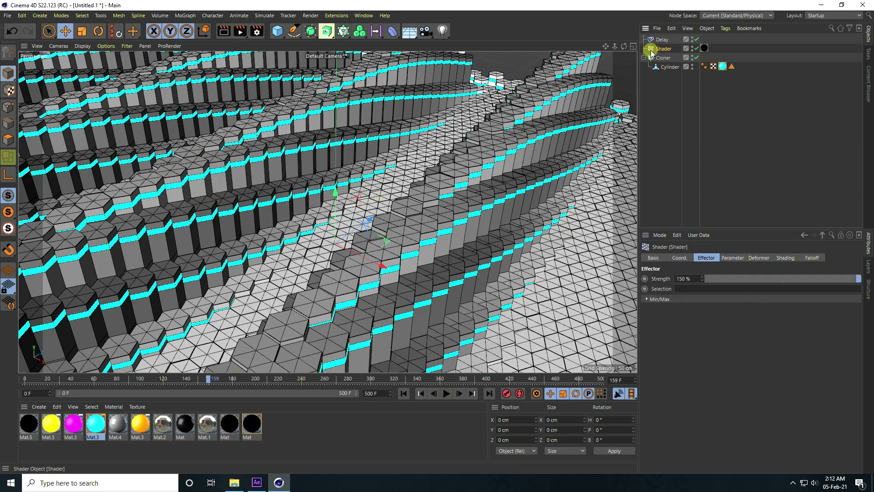
pyautogui.click(728, 258)
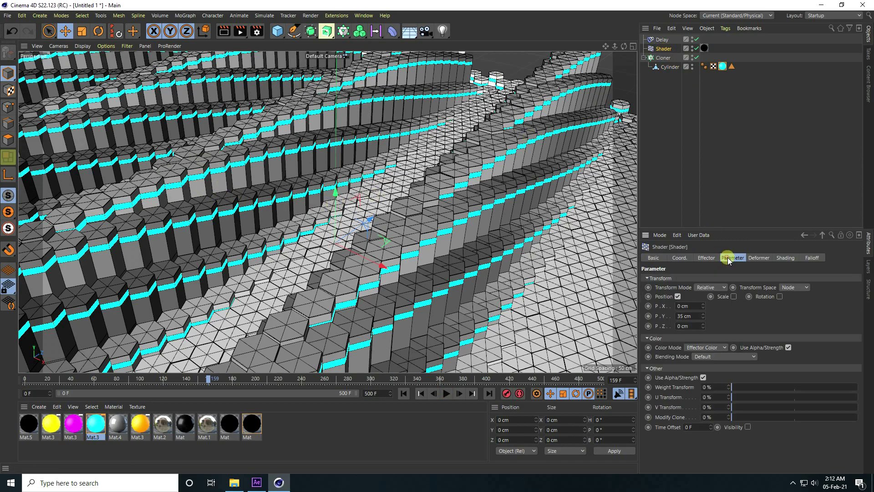
pyautogui.click(698, 348)
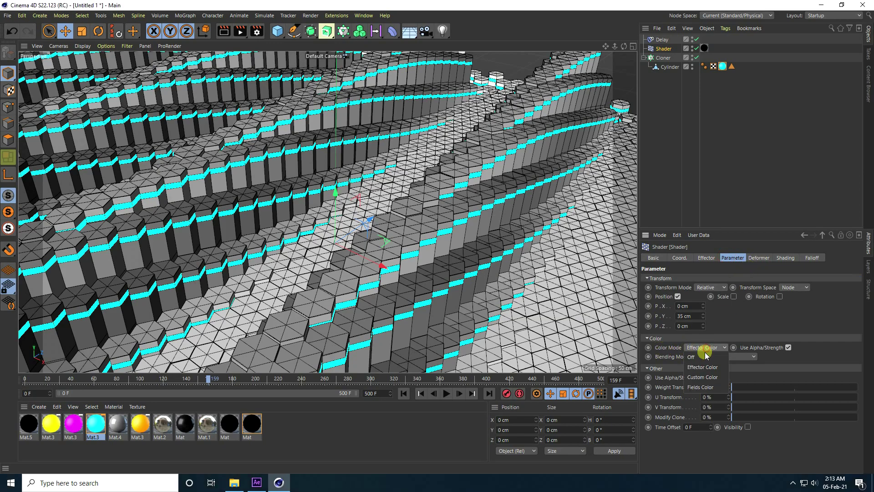
pyautogui.click(701, 377)
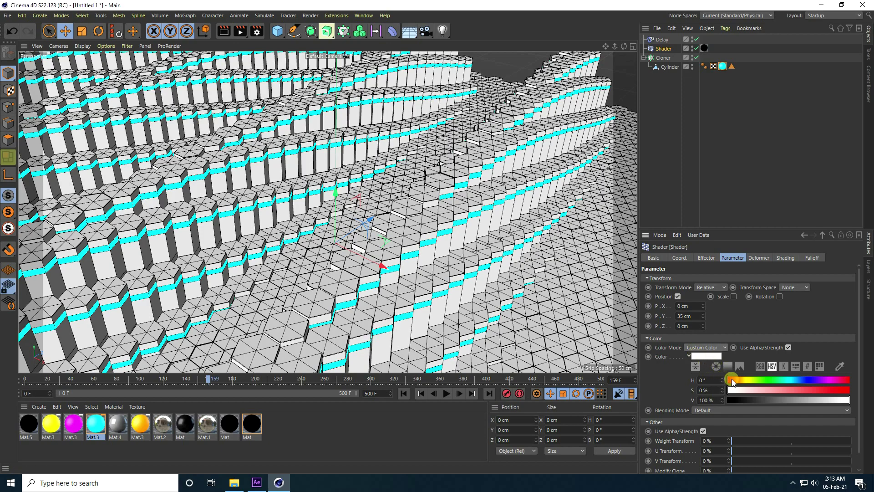
pyautogui.moveTo(745, 389); pyautogui.dragTo(867, 390)
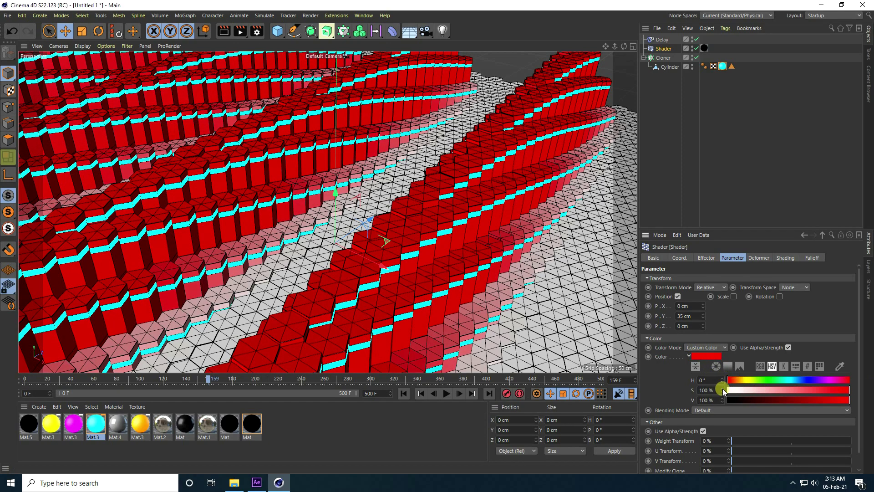
pyautogui.moveTo(734, 383); pyautogui.dragTo(802, 384)
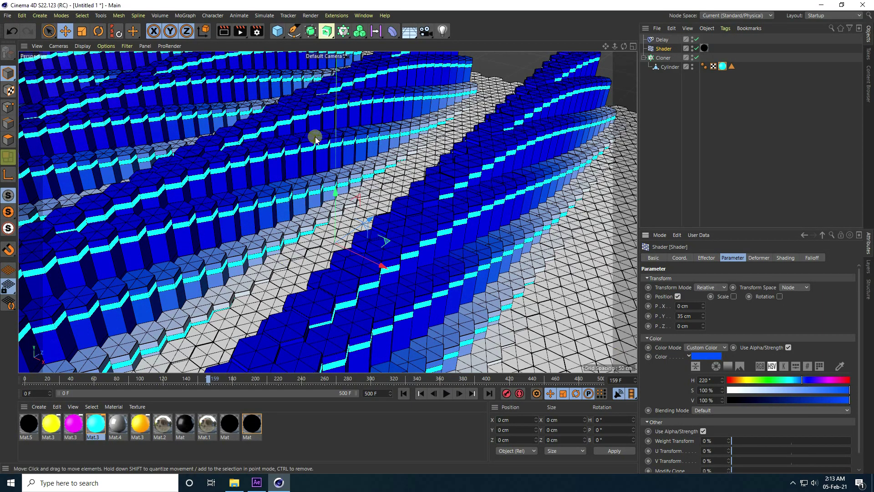
pyautogui.click(409, 32)
# Step: Add a Sky with Mat.1 and a Compositing tag with Seen by Camera turned off
pyautogui.click(432, 60)
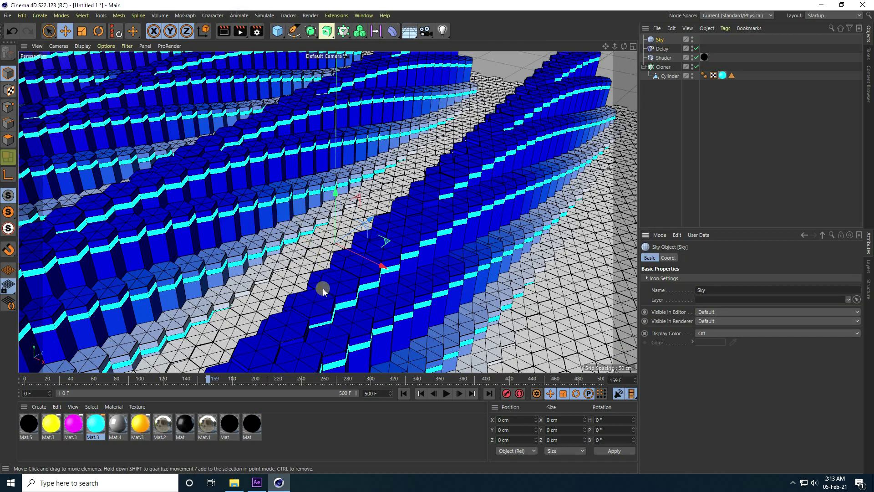
pyautogui.moveTo(208, 428); pyautogui.dragTo(658, 39)
pyautogui.rightClick(657, 40)
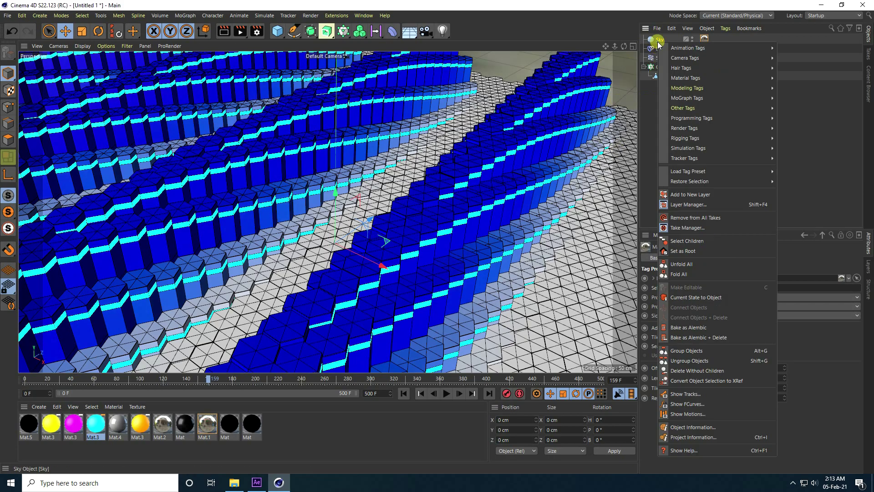
pyautogui.moveTo(726, 130)
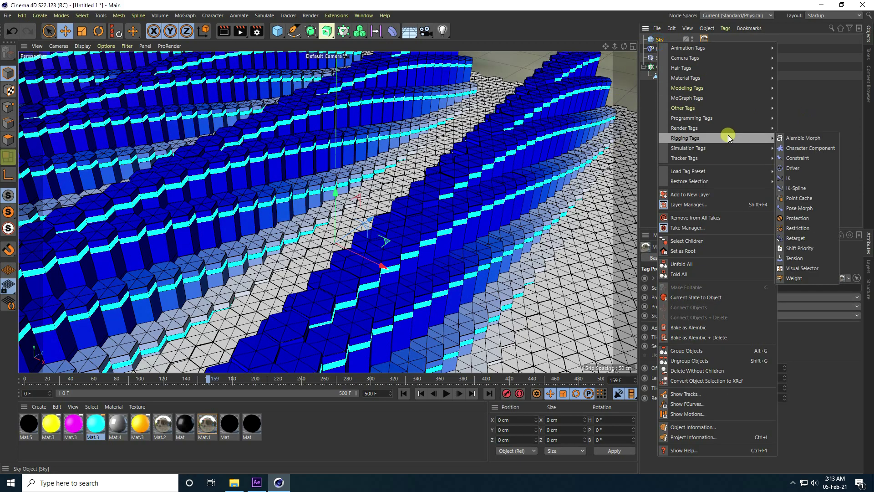
pyautogui.click(792, 136)
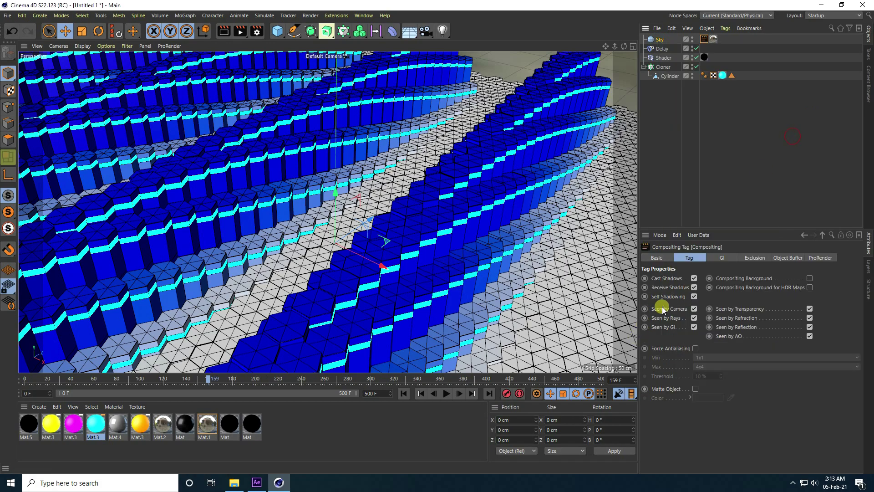
pyautogui.click(693, 310)
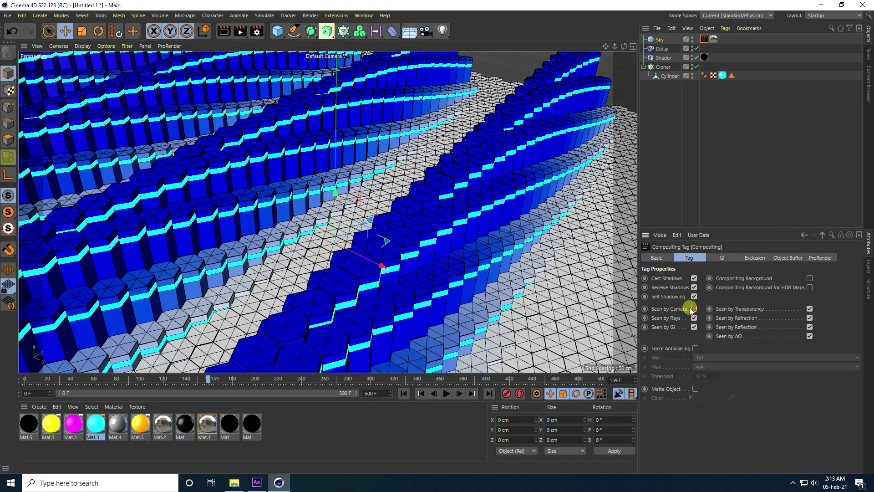
pyautogui.click(258, 31)
pyautogui.click(282, 227)
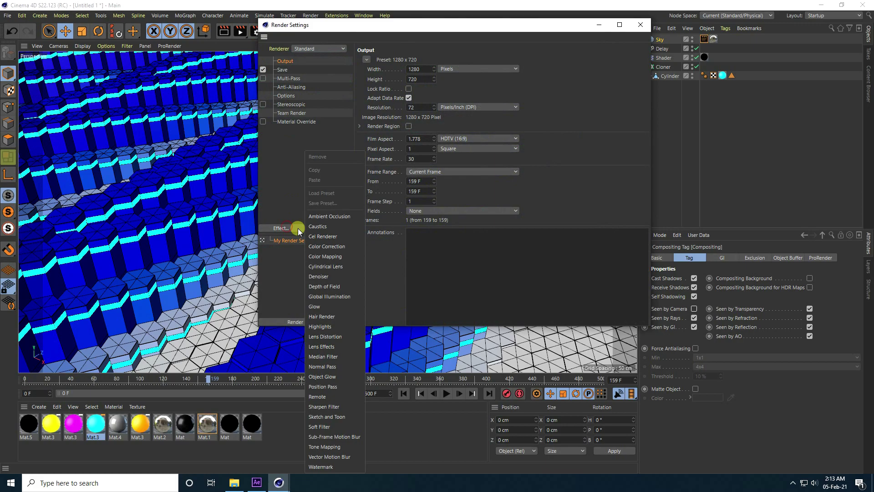
# Step: Add Global Illumination with Irradiance Cache record density set to Low
pyautogui.click(329, 297)
pyautogui.click(415, 61)
pyautogui.click(421, 80)
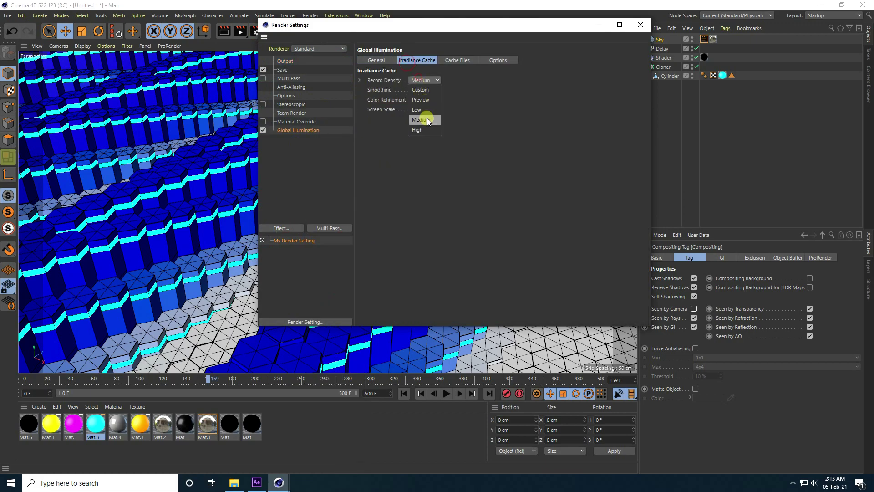
pyautogui.click(417, 110)
# Step: Add Ambient Occlusion at 256 maximum samples and set anti-aliasing to Best
pyautogui.click(281, 227)
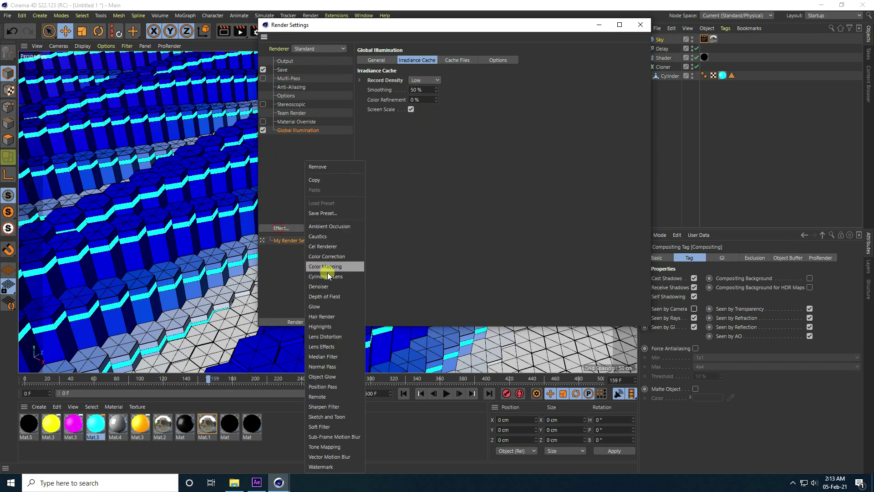
pyautogui.click(332, 233)
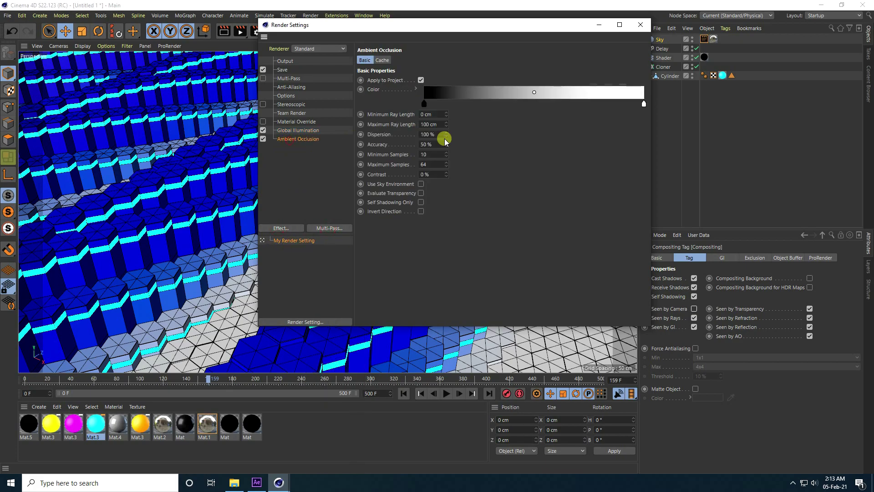
pyautogui.doubleClick(431, 164)
pyautogui.click(292, 87)
pyautogui.click(439, 60)
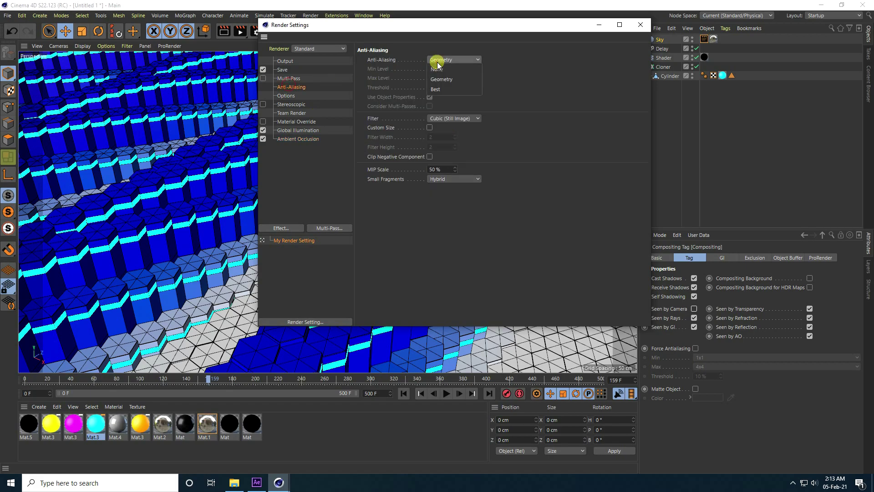
pyautogui.click(439, 89)
pyautogui.click(641, 24)
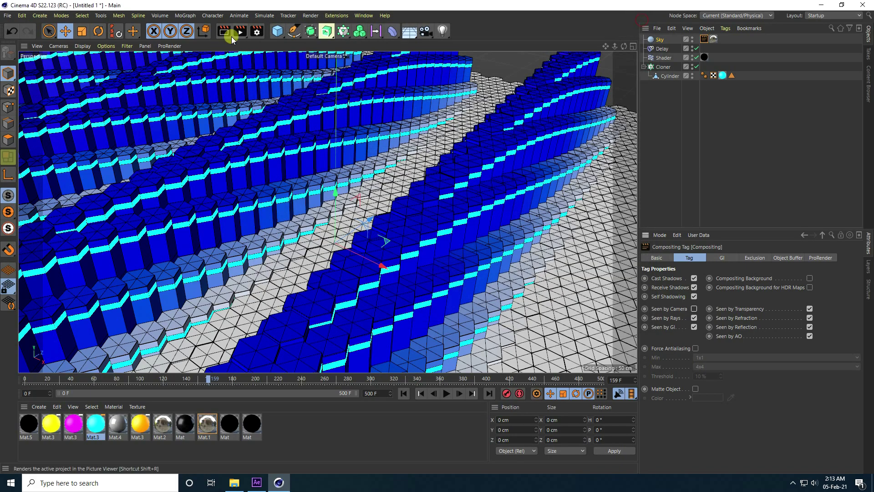
# Step: Render frame 159 to the Picture Viewer with the filter on, saturation 20% and contrast 5%
pyautogui.click(240, 31)
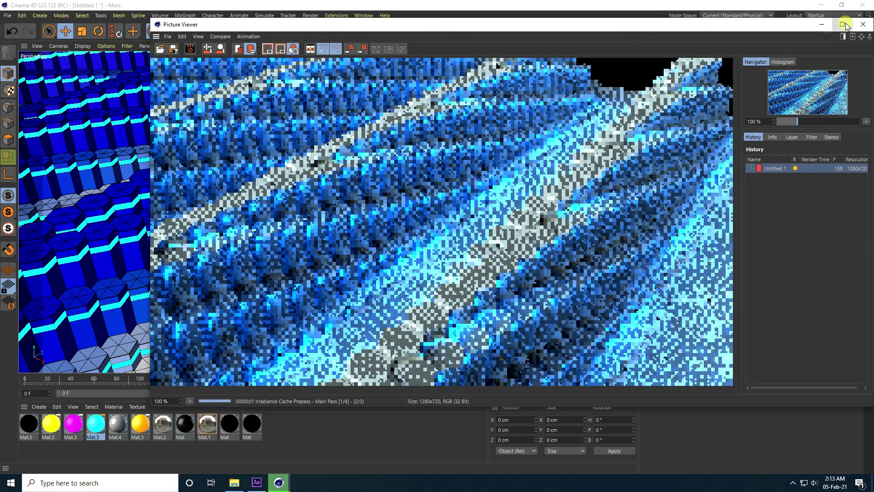
pyautogui.click(843, 25)
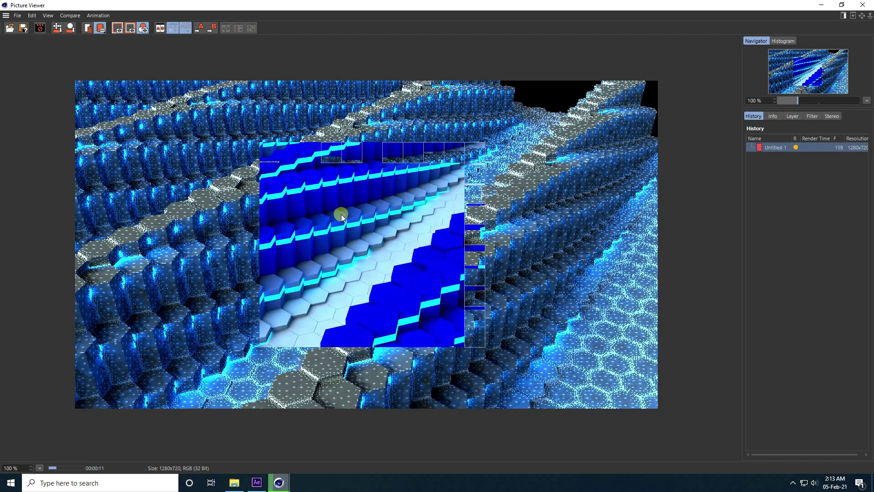
pyautogui.click(813, 116)
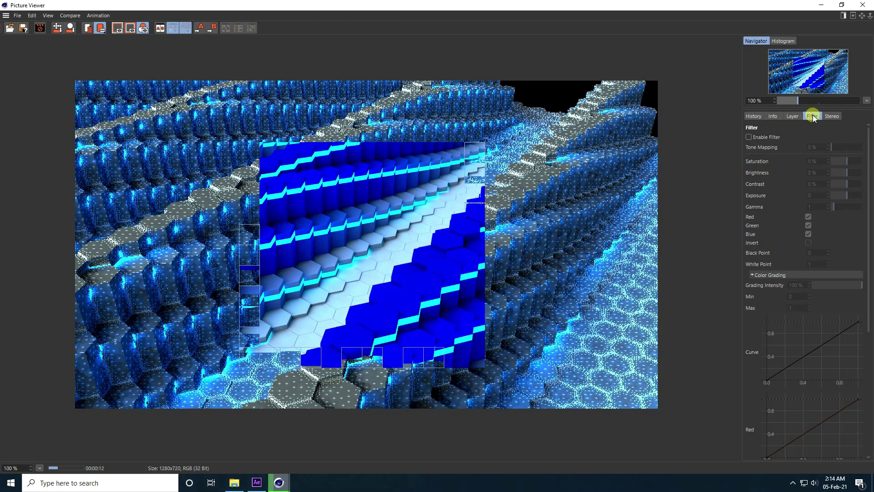
pyautogui.click(757, 137)
pyautogui.moveTo(827, 160); pyautogui.dragTo(829, 182)
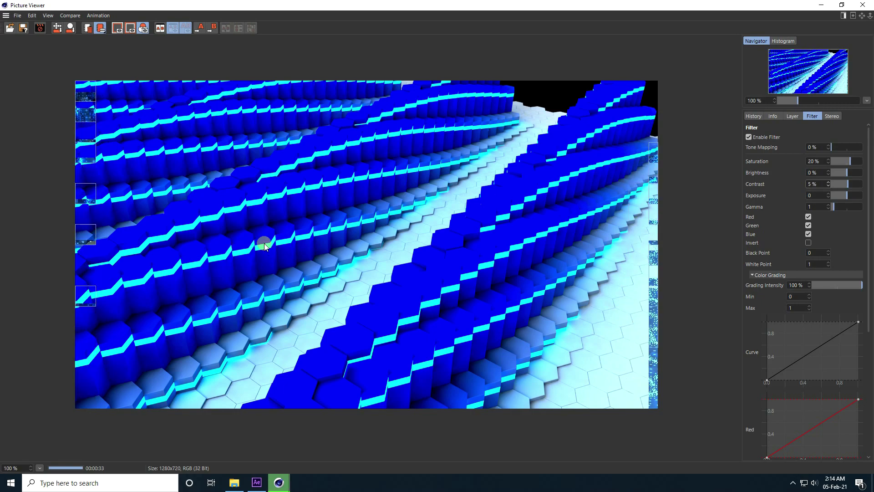
pyautogui.click(862, 7)
# Step: Save the project as tutorial.c4d in the Desktop's c4d + af folder
pyautogui.click(8, 15)
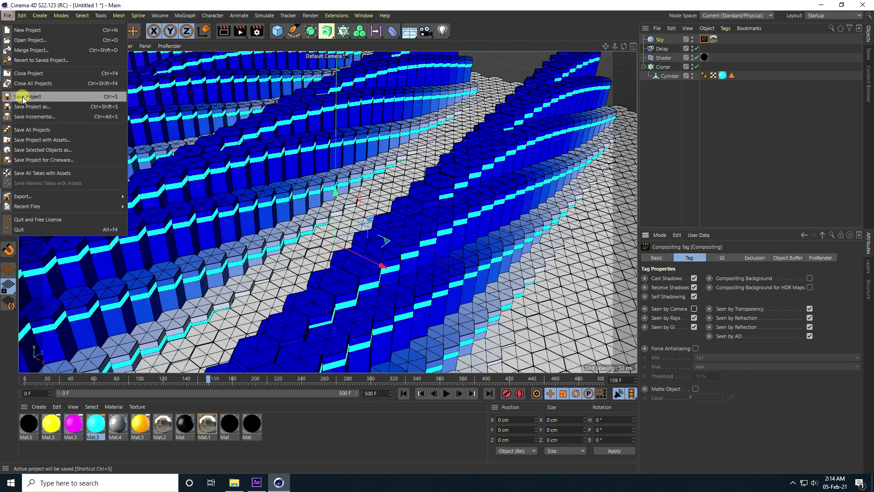
pyautogui.click(23, 97)
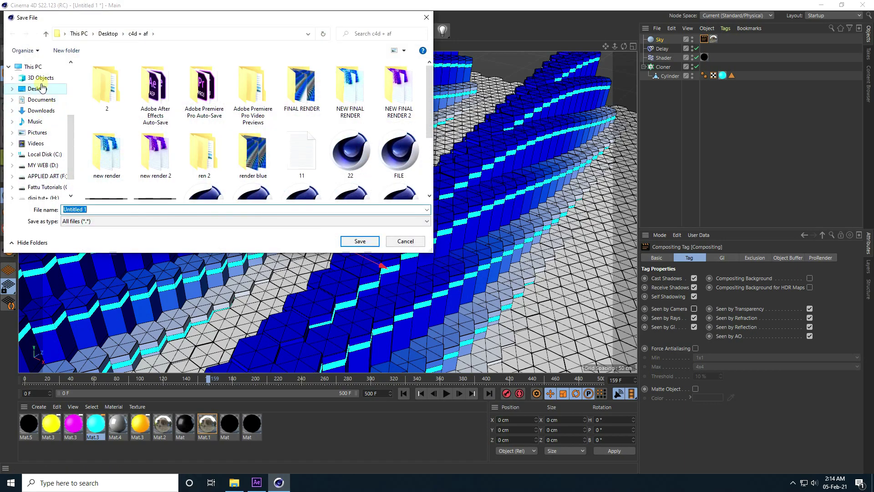
pyautogui.click(41, 88)
pyautogui.doubleClick(109, 91)
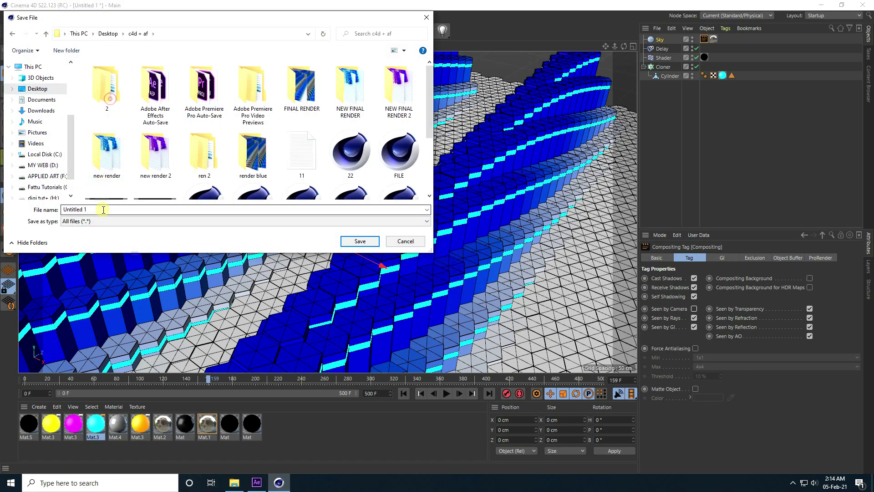
pyautogui.click(103, 209)
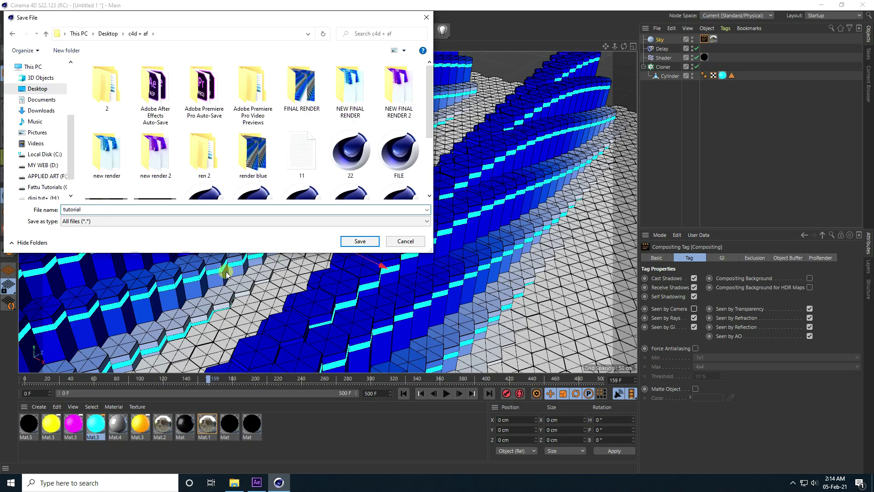
pyautogui.click(366, 243)
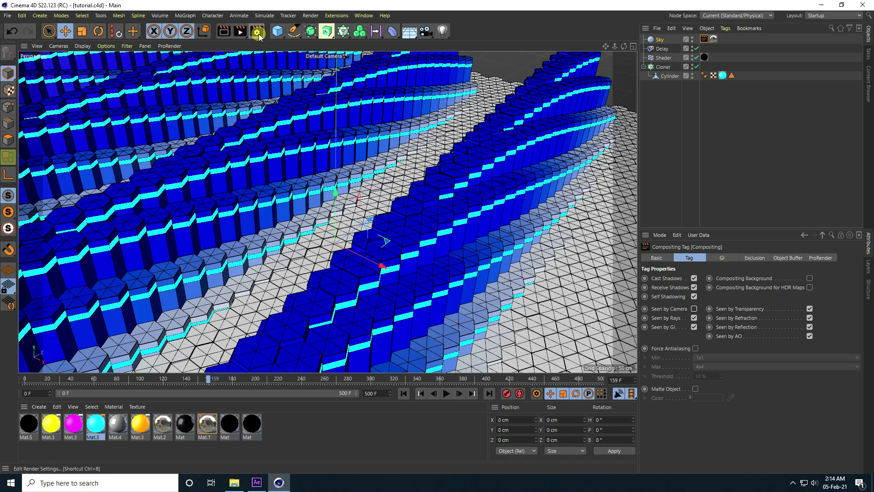
# Step: Set the render output format to JPG and the frame range to All Frames, 0–500
pyautogui.click(257, 31)
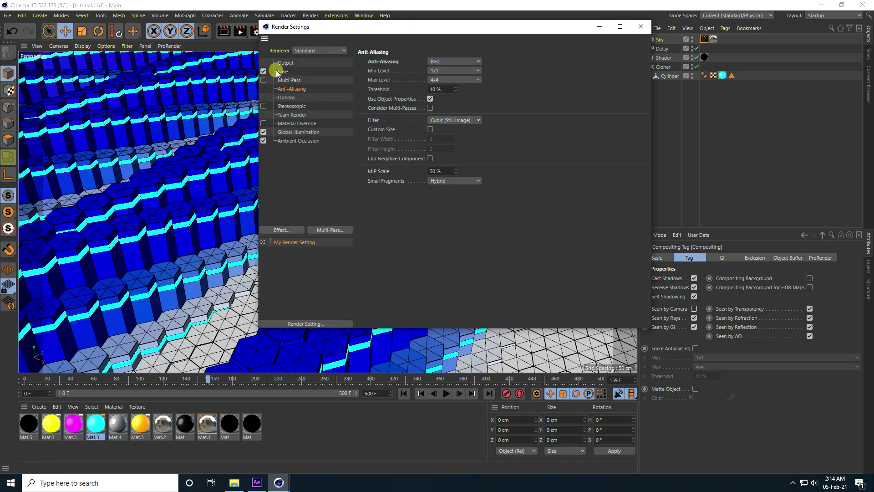
pyautogui.click(288, 72)
pyautogui.click(429, 88)
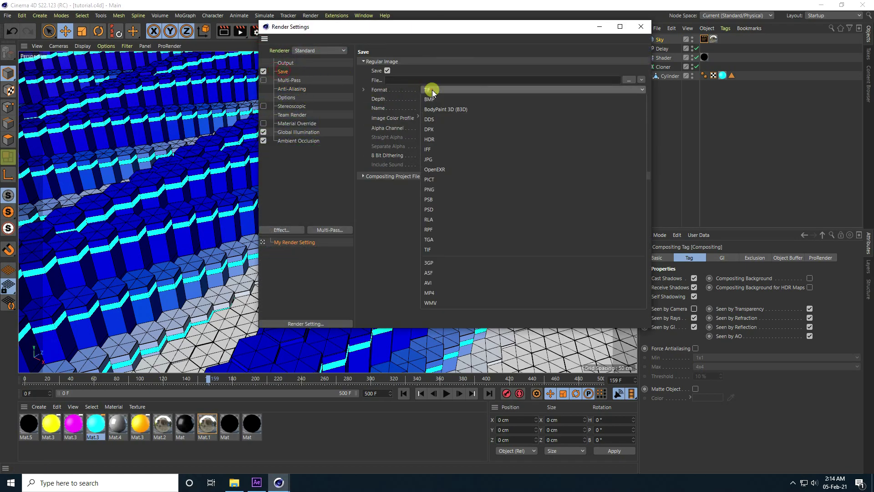
pyautogui.click(444, 162)
pyautogui.click(285, 63)
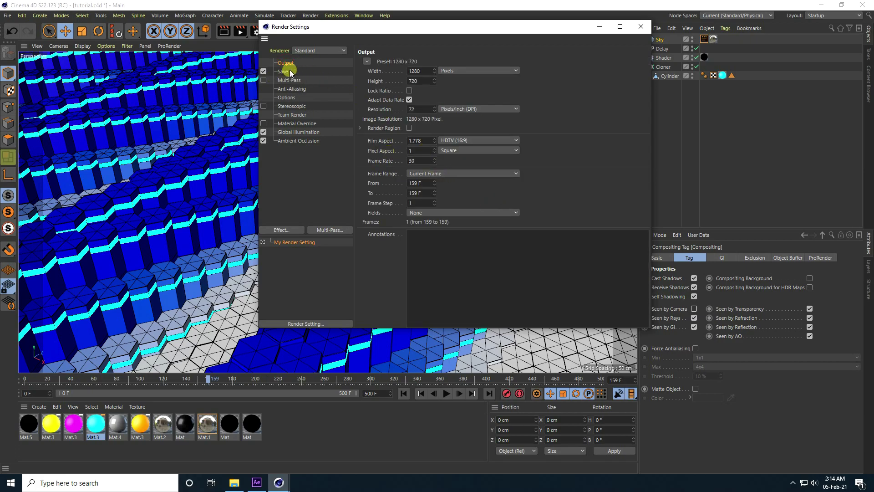
pyautogui.click(445, 173)
pyautogui.click(445, 190)
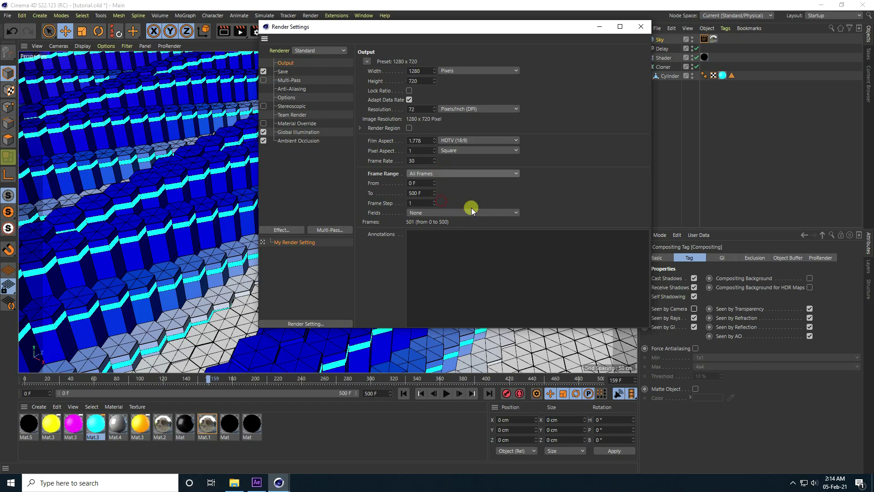
pyautogui.click(637, 28)
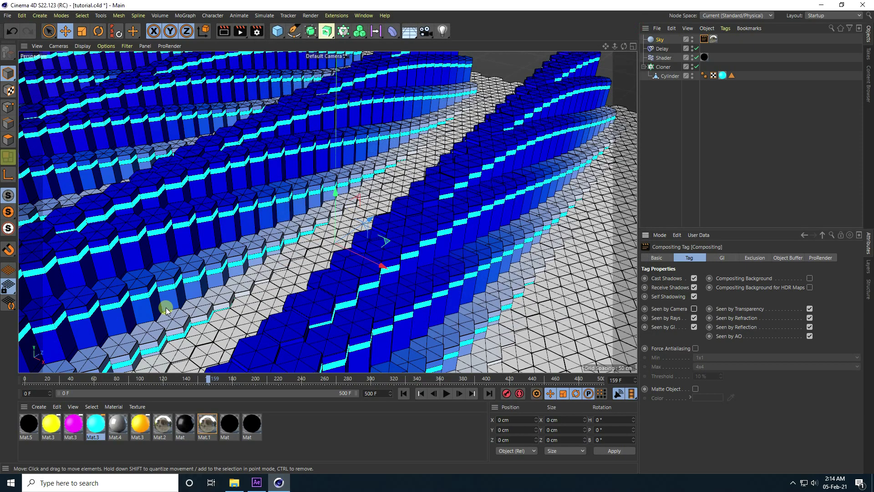